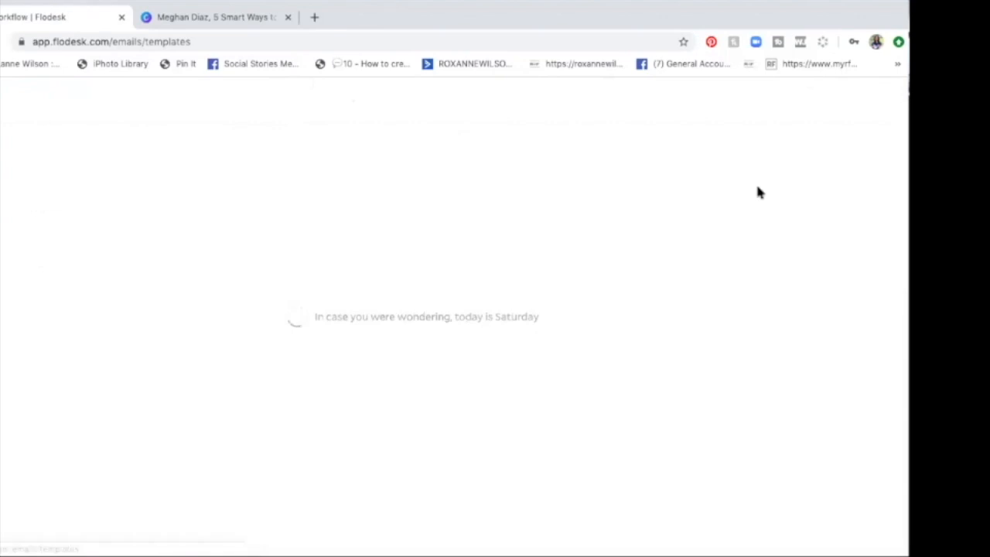
Step: Browse the email templates and open the "Deliver your freebie" template from the Jenna Kutcher category
mouse_move(759, 193)
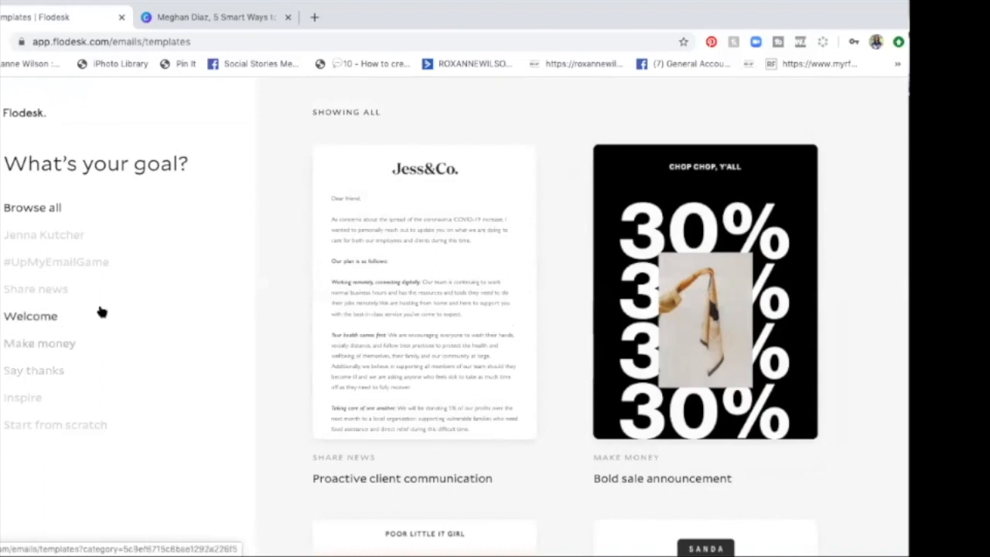
mouse_move(346, 327)
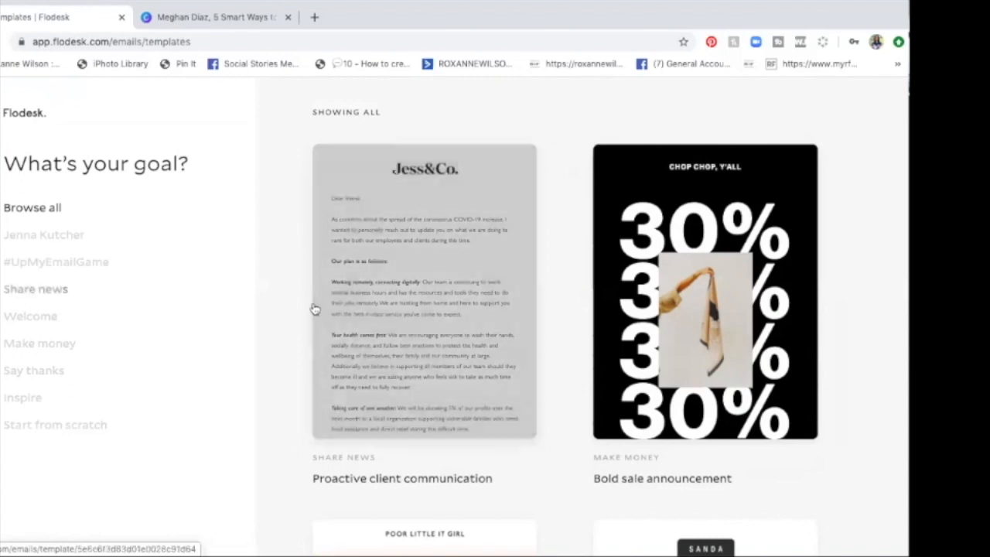
scroll(425, 341, down, 5)
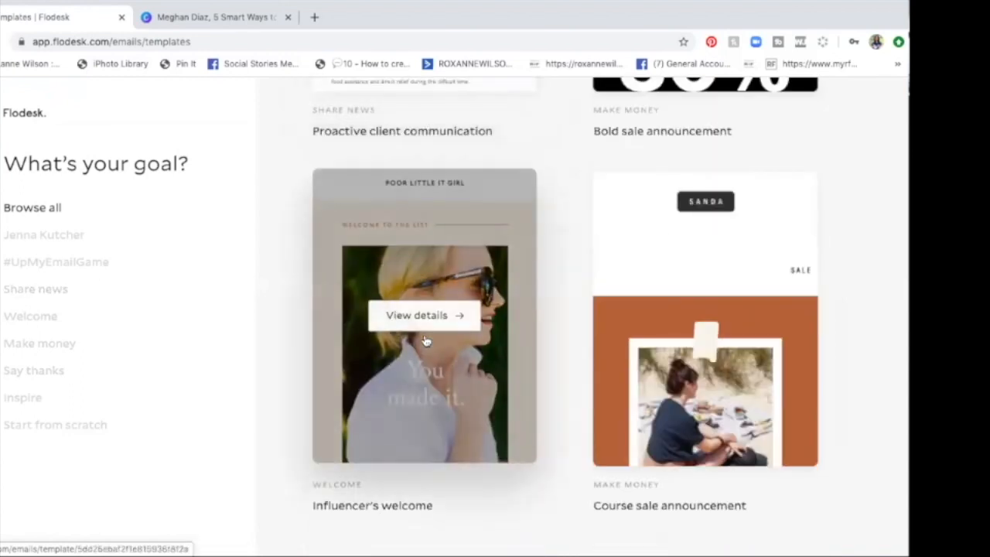
scroll(425, 341, down, 1)
click(11, 236)
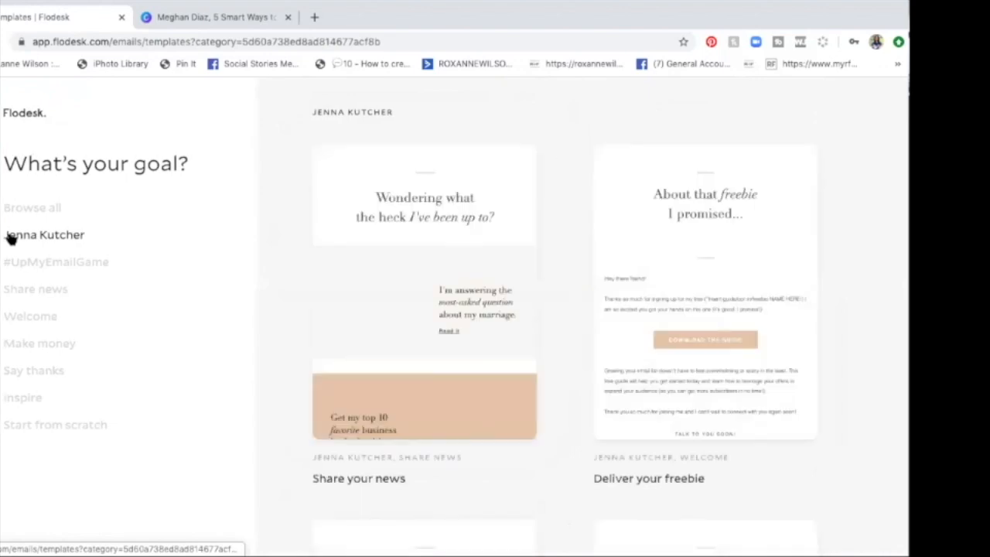
mouse_move(400, 352)
scroll(400, 352, down, 5)
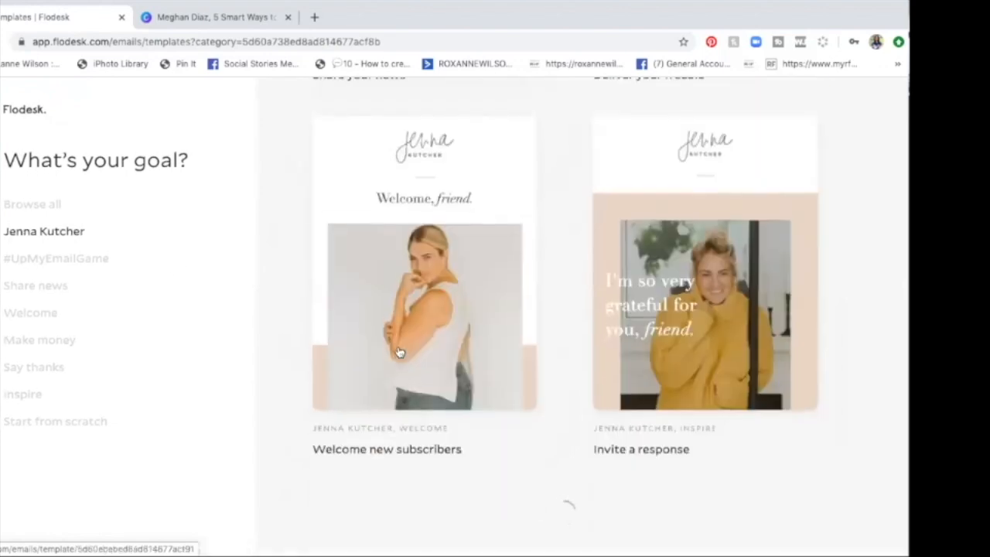
scroll(400, 352, down, 4)
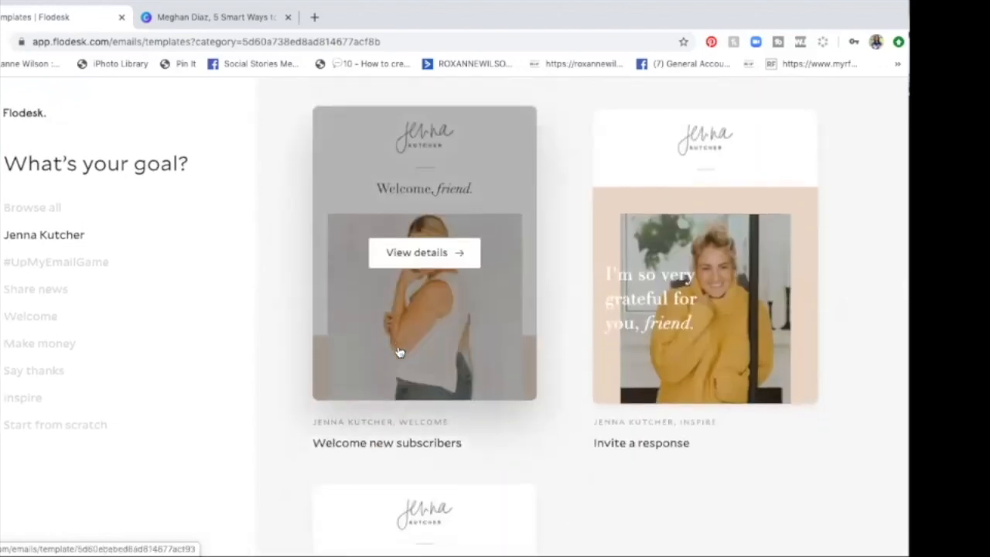
scroll(399, 352, up, 6)
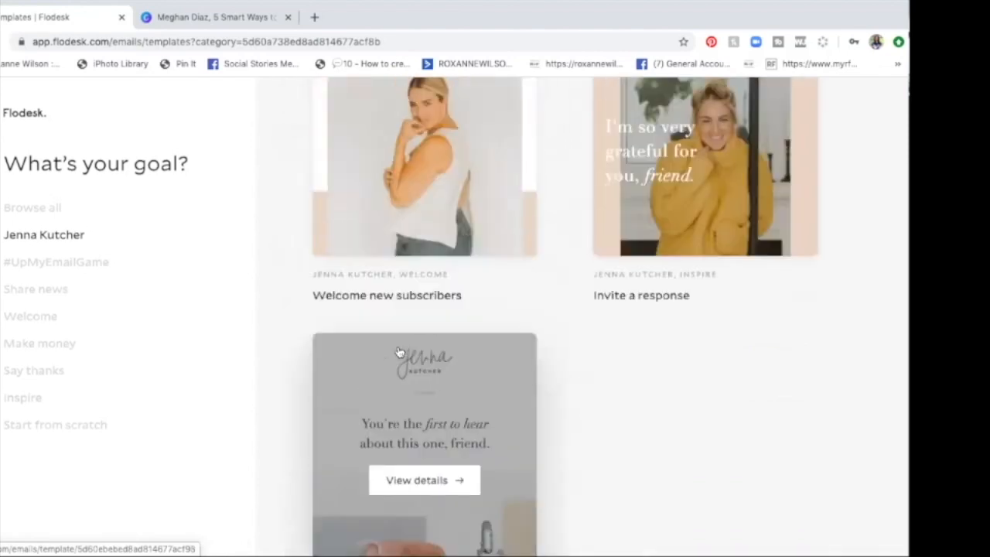
scroll(400, 352, up, 1)
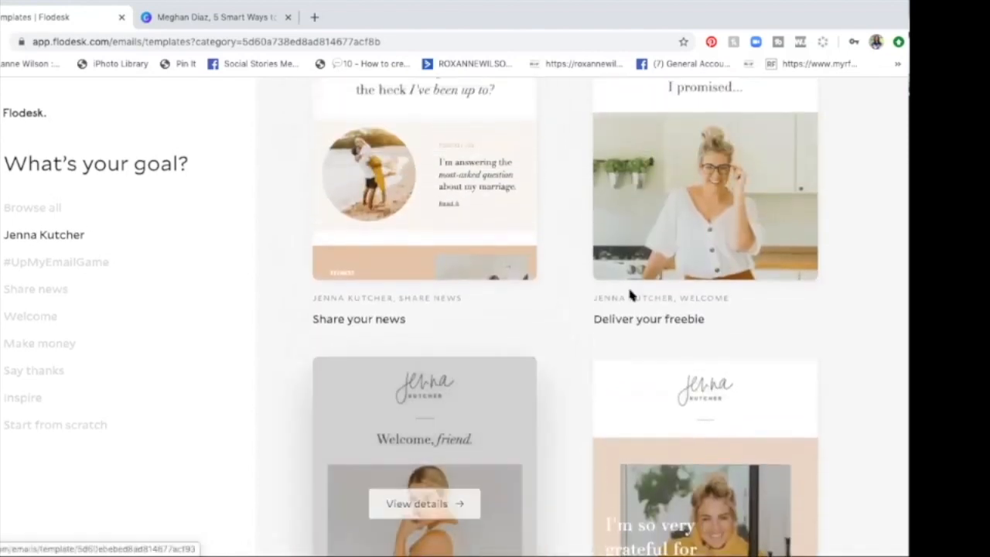
click(663, 273)
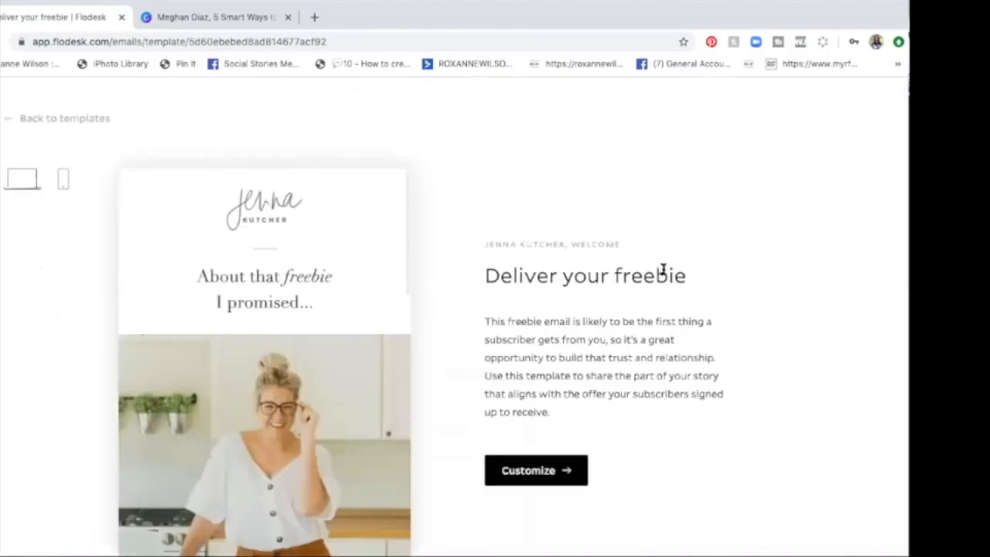
Step: Examine the full preview of the "Deliver your freebie" template in both the desktop and the mobile layout
scroll(347, 390, down, 3)
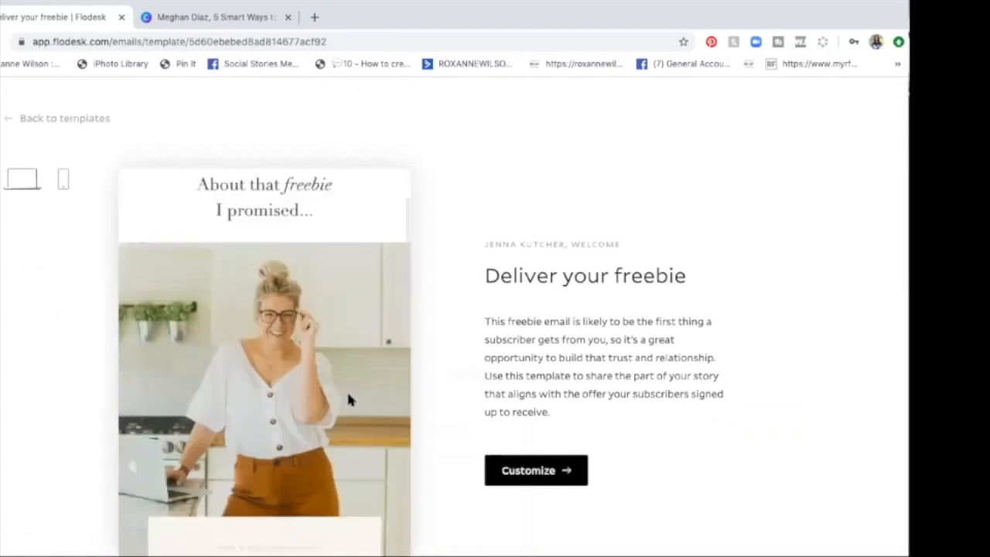
scroll(348, 398, down, 8)
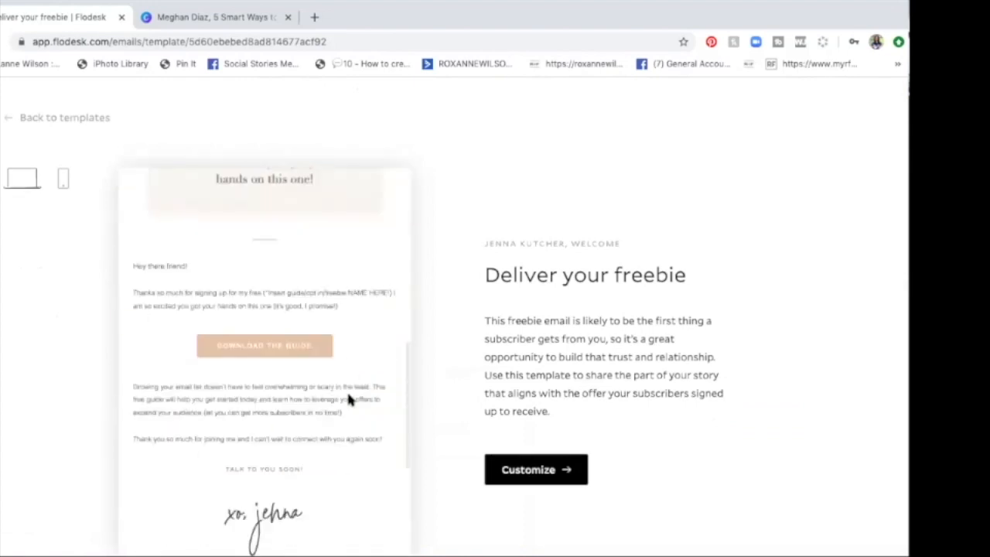
scroll(346, 390, down, 2)
scroll(347, 390, up, 10)
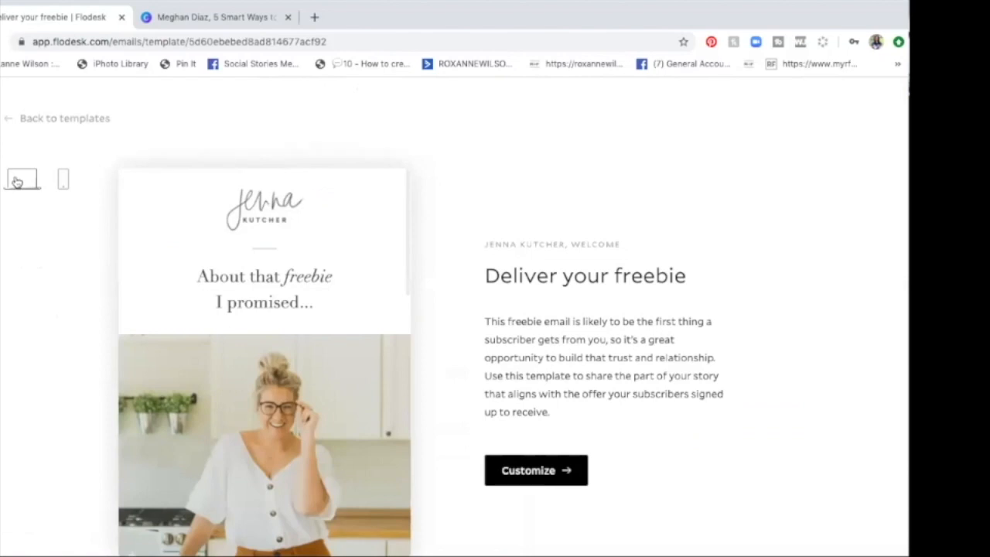
click(64, 179)
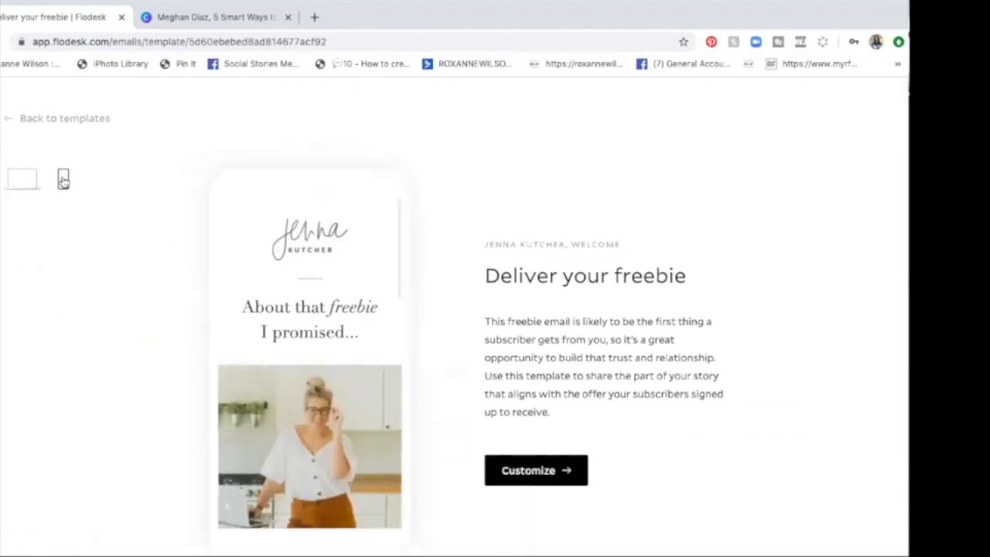
scroll(158, 300, down, 1)
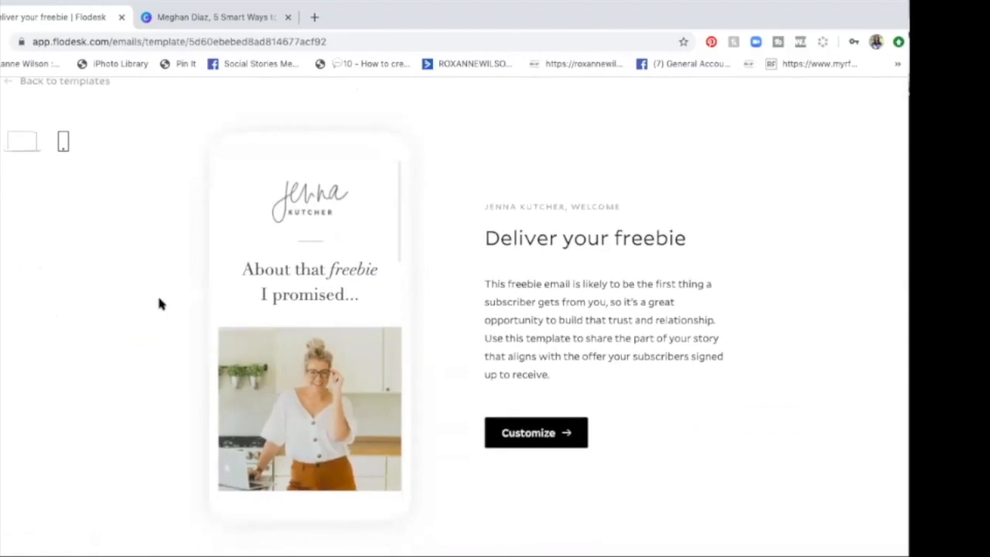
scroll(270, 308, down, 5)
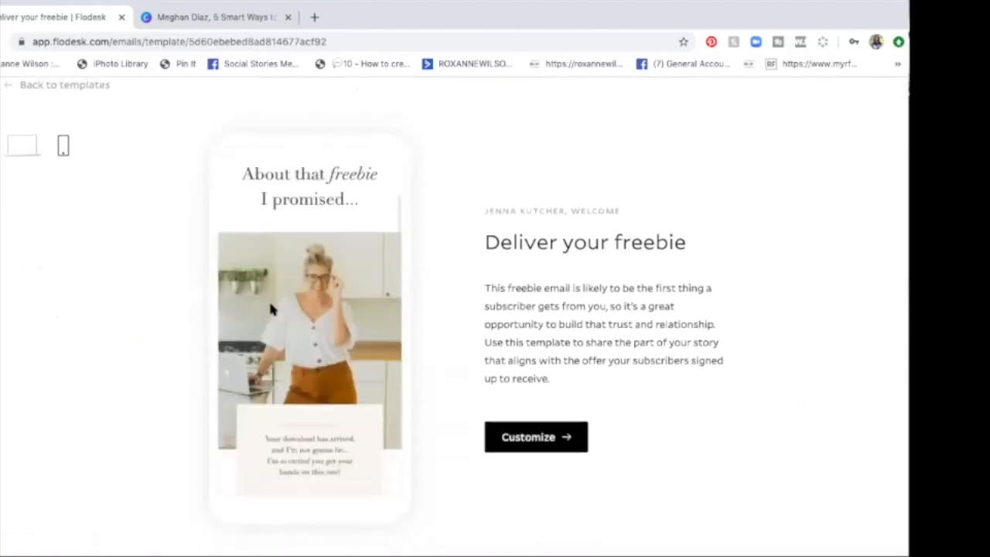
scroll(270, 309, down, 4)
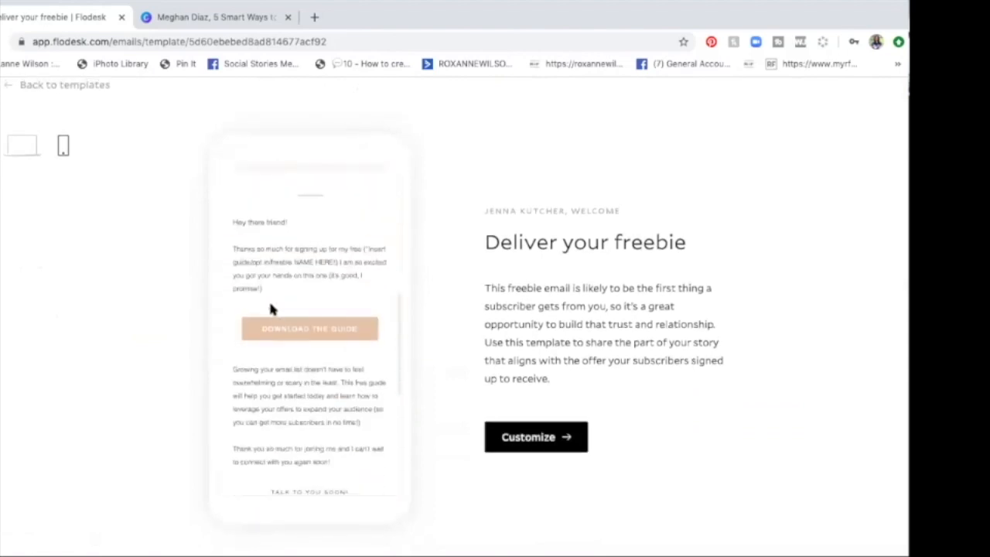
click(27, 151)
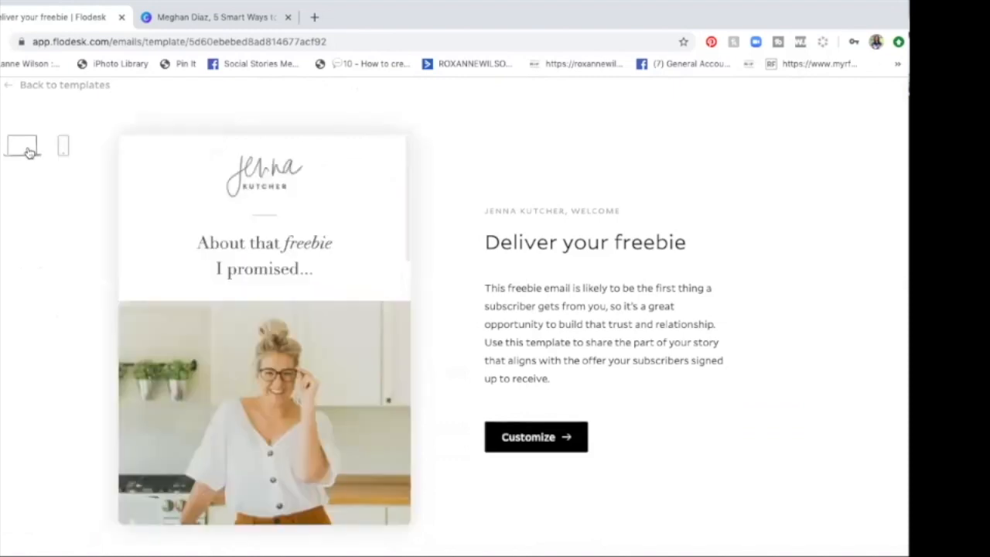
Step: Start customizing the "Deliver your freebie" template and delete its placeholder logo block
click(533, 438)
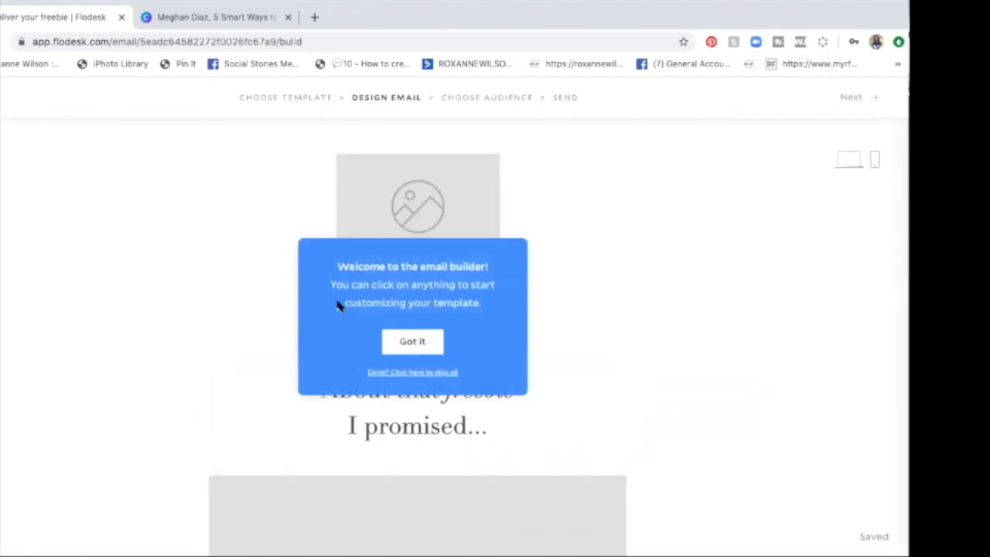
click(427, 348)
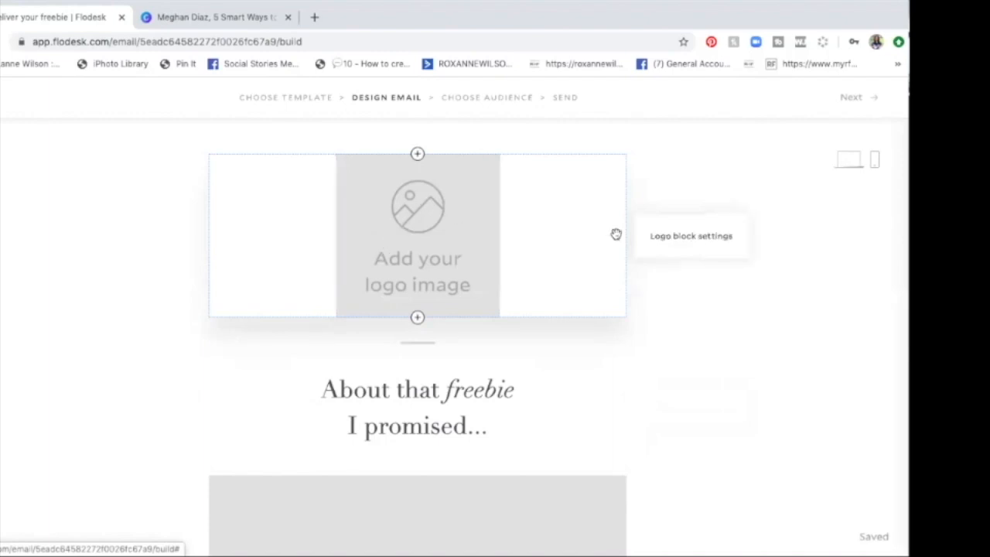
click(423, 236)
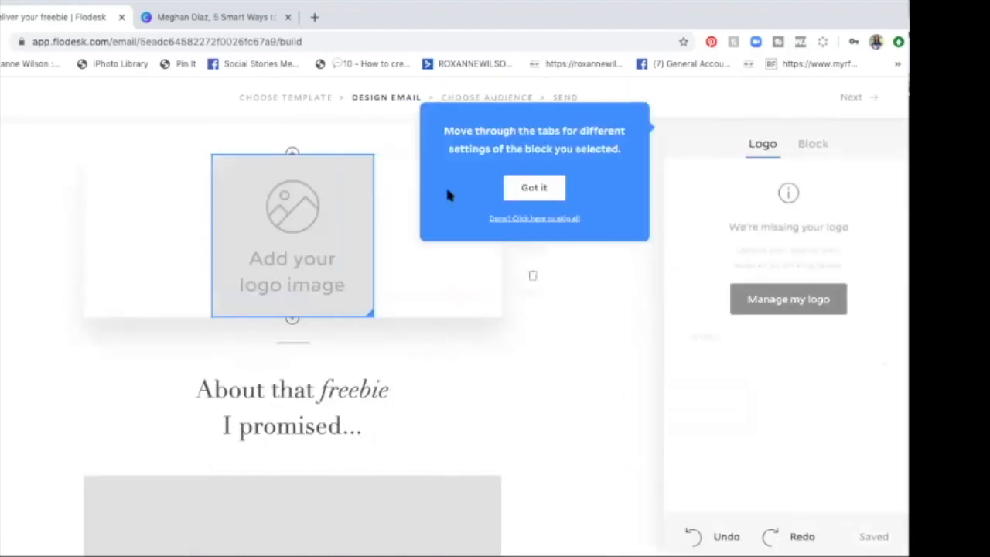
click(543, 191)
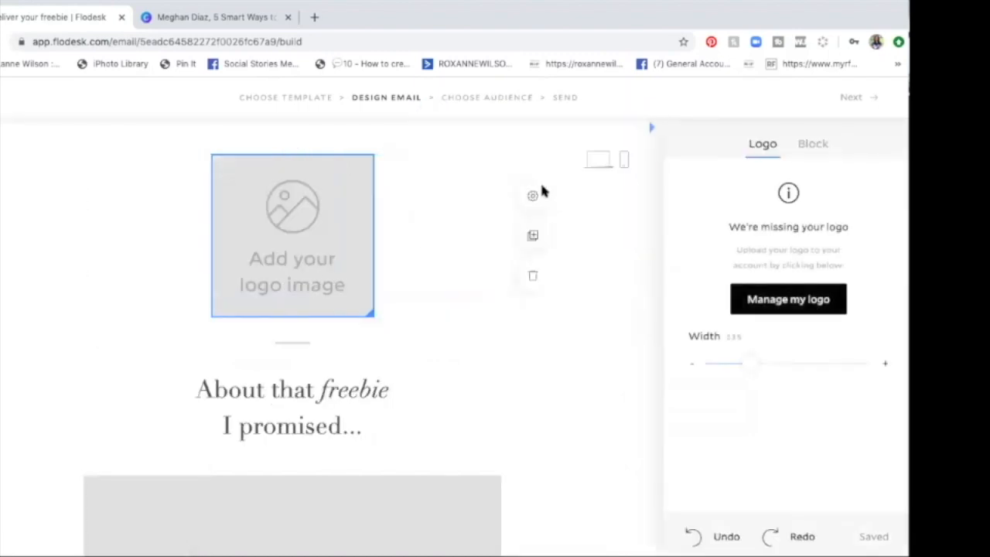
click(533, 277)
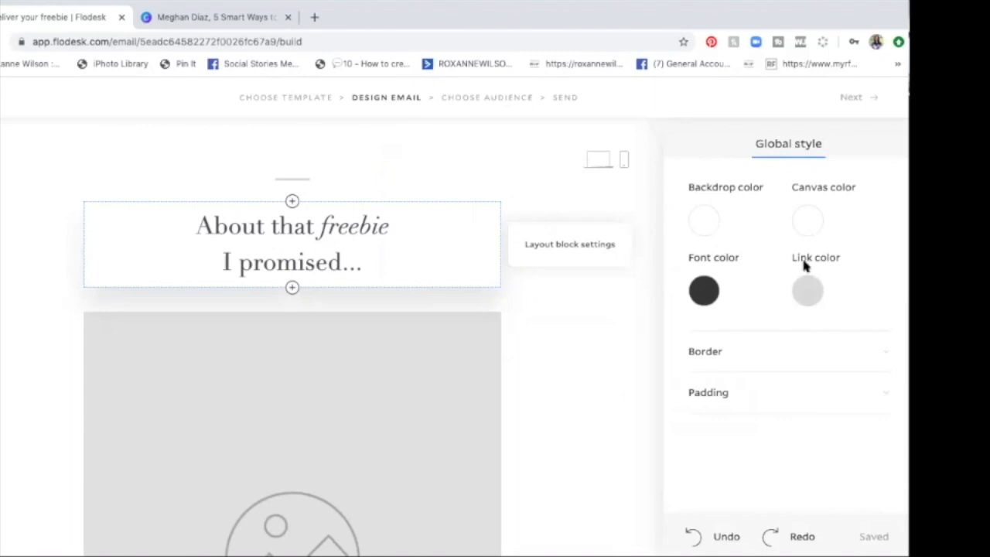
Step: Try Didoni URW and Freight Micro Pro on the "About that freebie I promised..." heading and settle on Palatino as its font
click(297, 245)
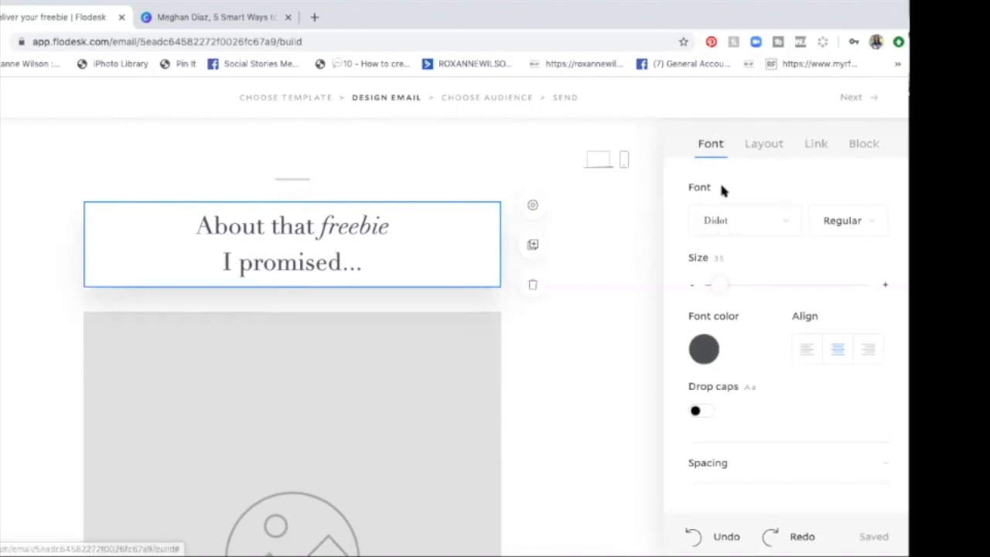
click(787, 223)
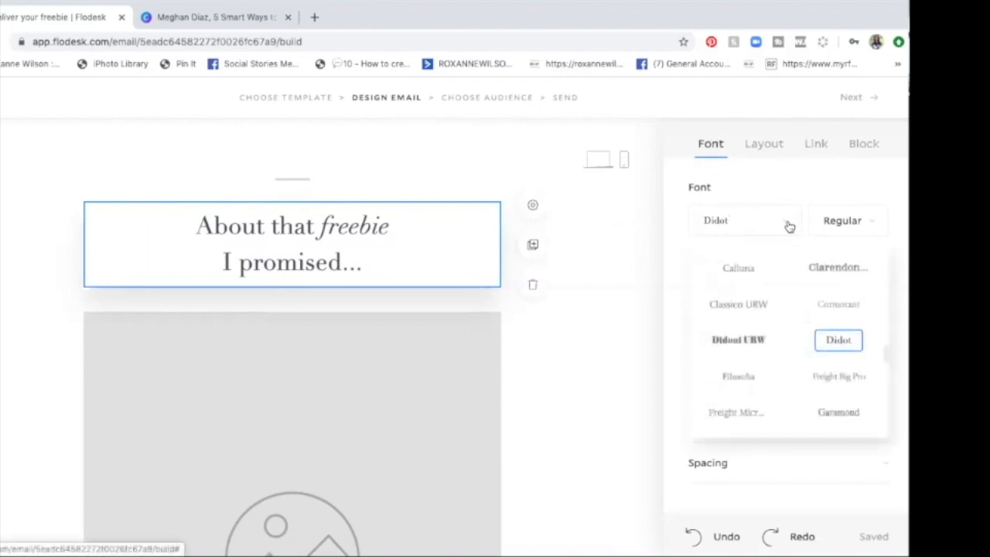
click(736, 360)
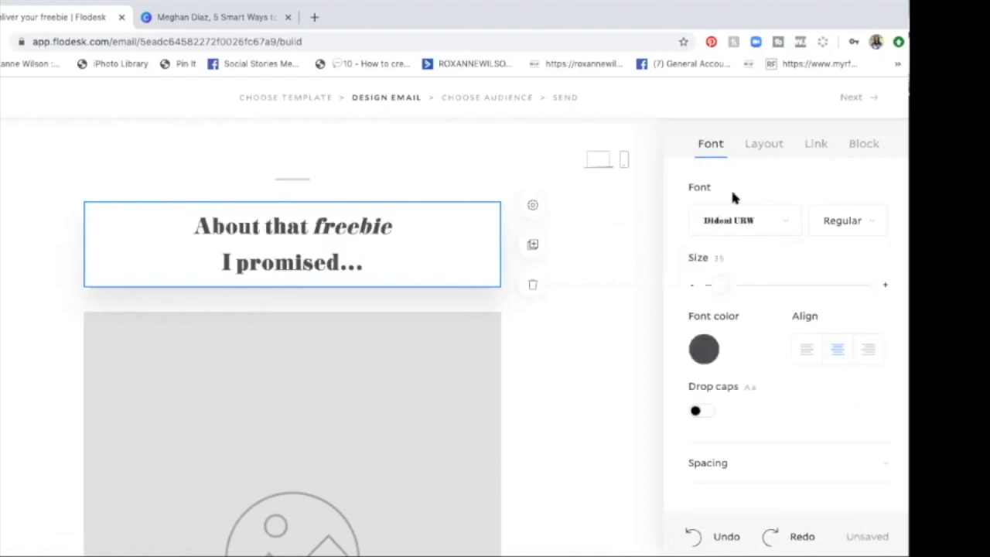
click(732, 222)
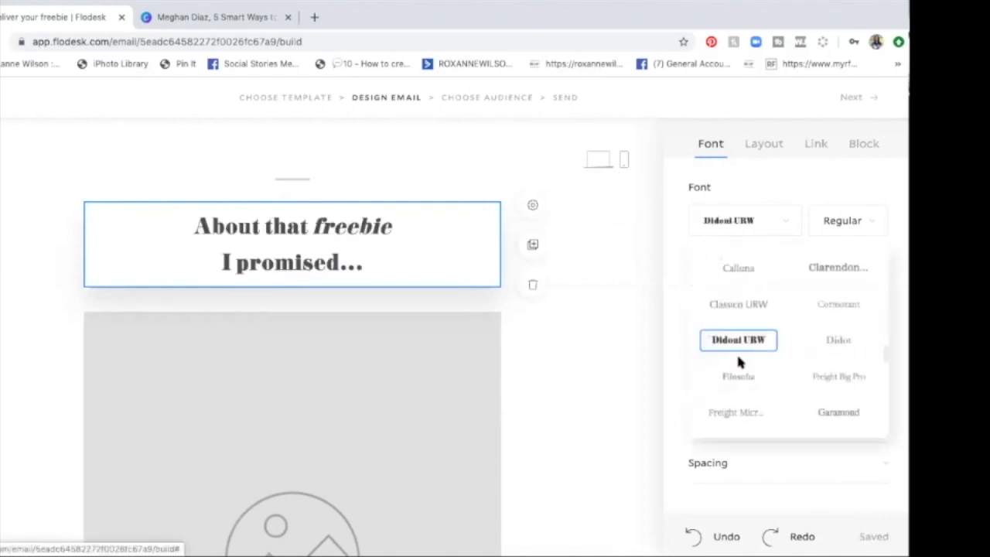
click(738, 412)
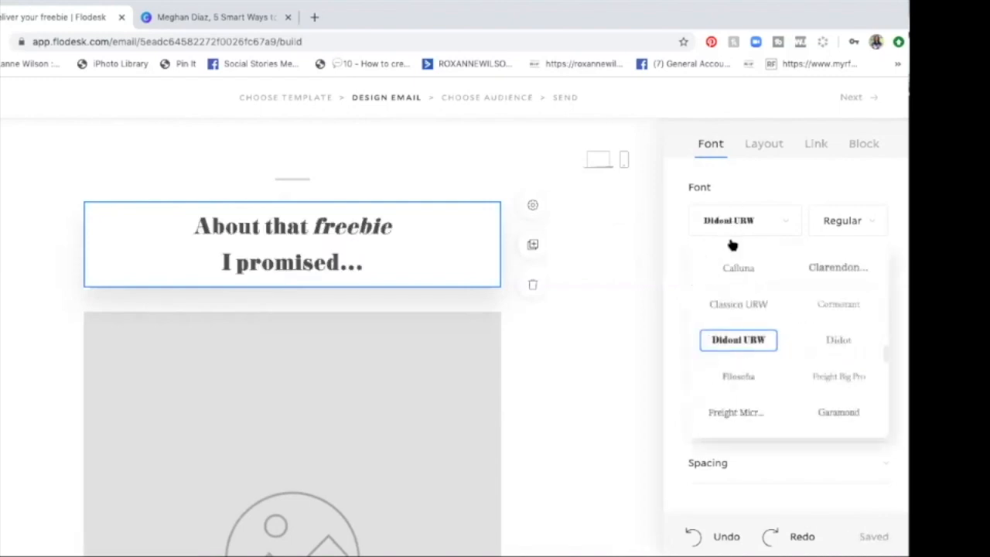
click(844, 222)
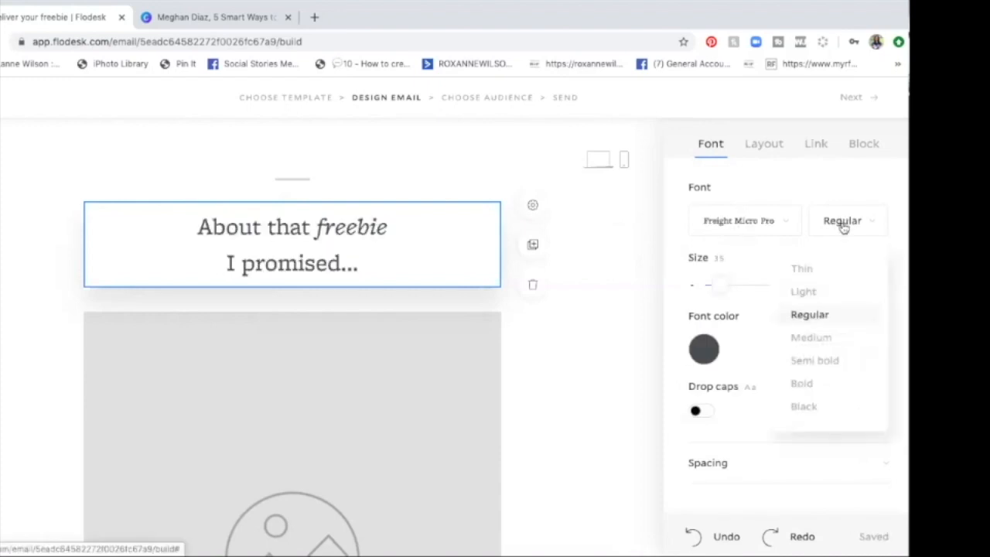
click(786, 224)
scroll(784, 310, down, 10)
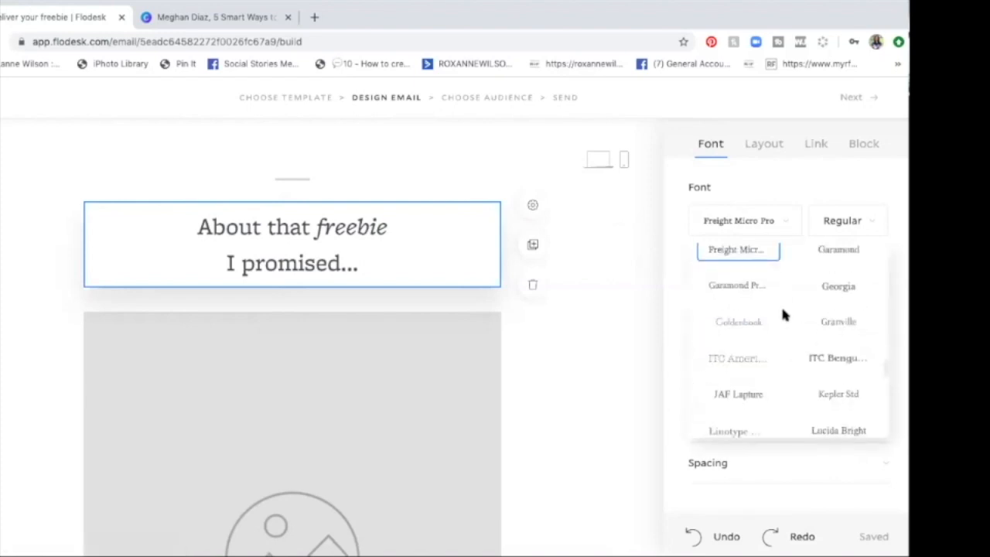
scroll(783, 314, down, 4)
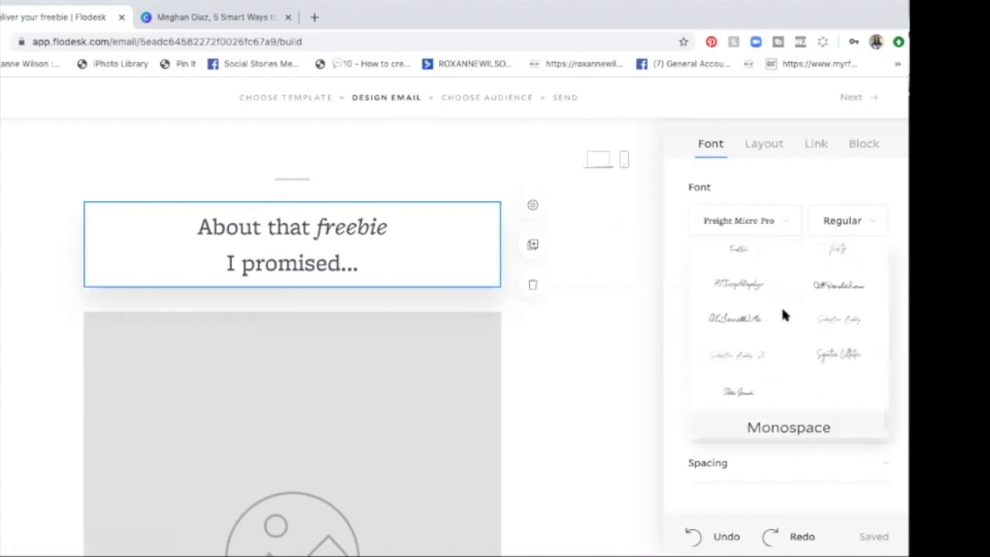
scroll(783, 313, up, 5)
scroll(782, 313, up, 1)
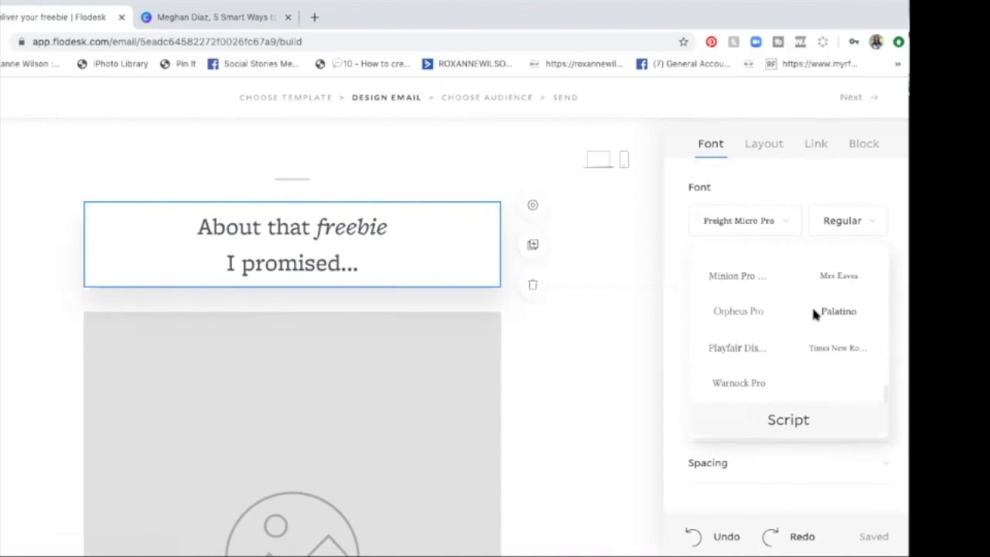
click(813, 310)
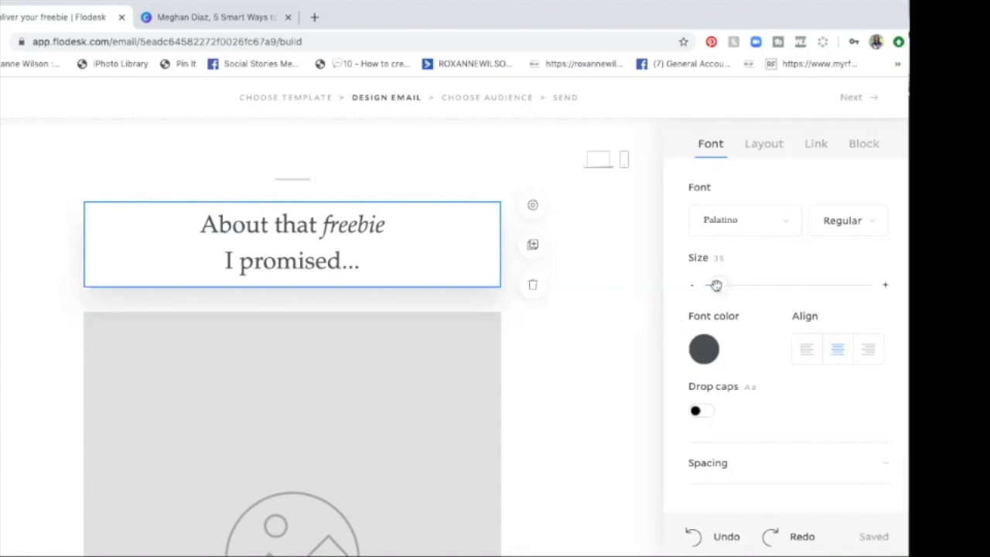
Step: Set the heading's font size to 37, and try left alignment before restoring centre alignment
mouse_move(718, 285)
mouse_down()
mouse_move(762, 284)
mouse_move(719, 284)
mouse_up()
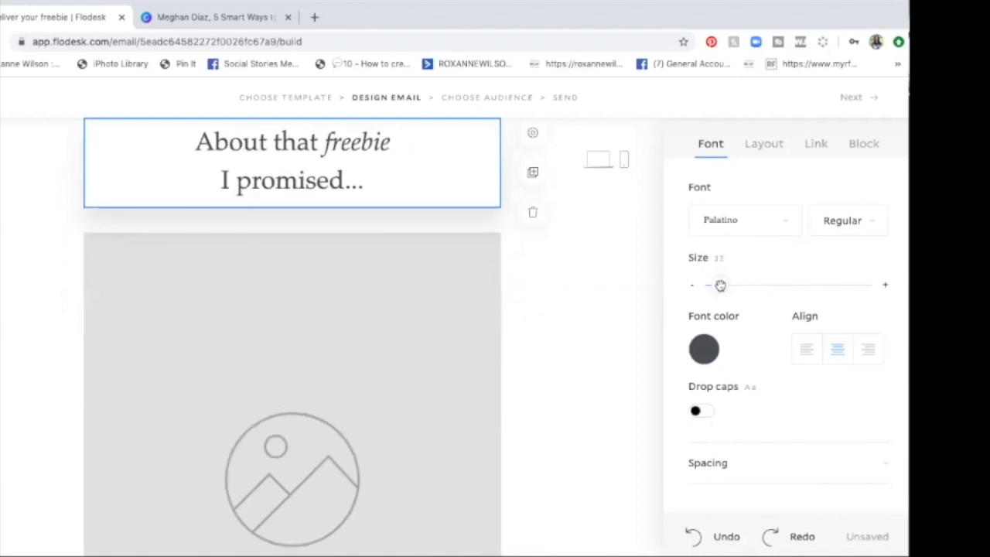
click(807, 356)
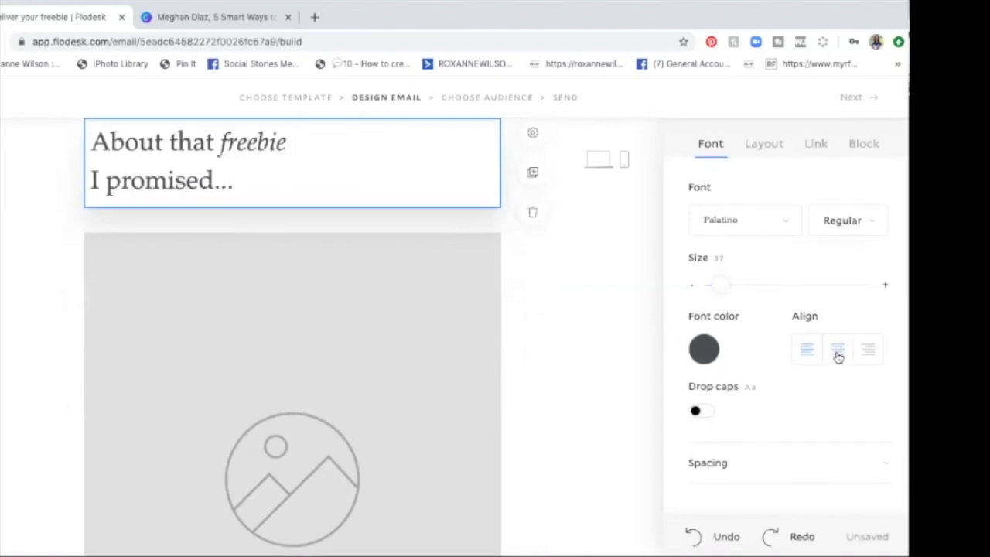
click(840, 354)
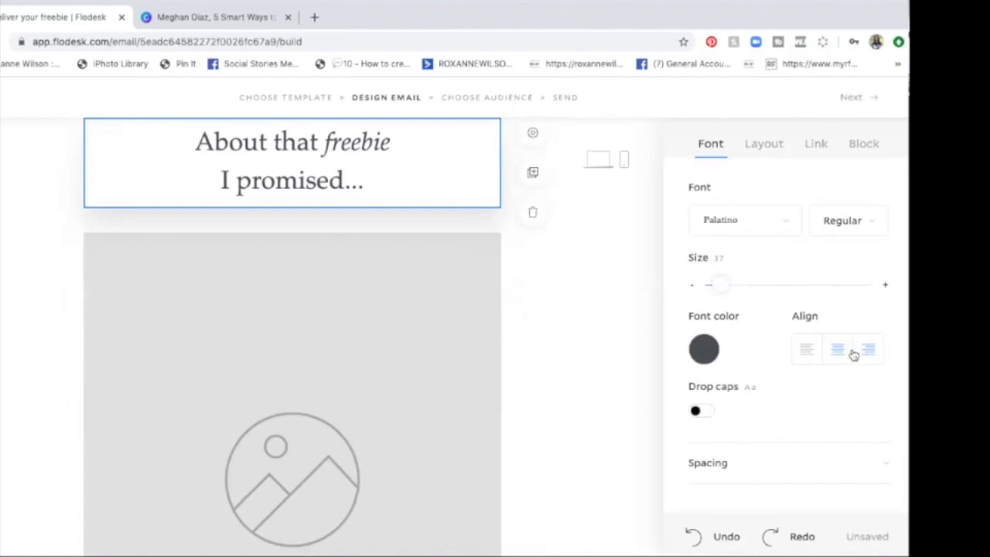
Step: Try right alignment and drop caps on the "About that freebie I promised..." heading, restoring centre alignment and normal capitalization
click(860, 354)
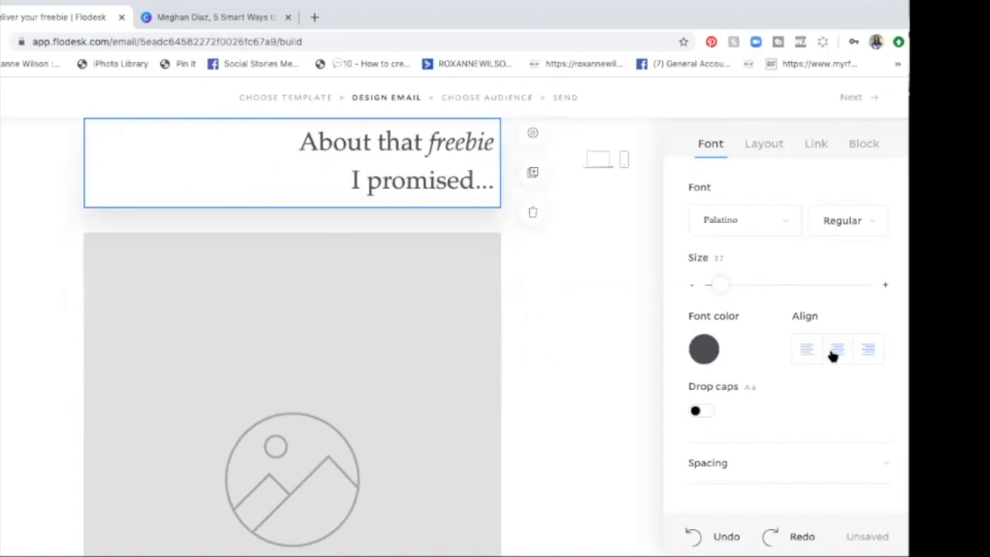
click(833, 353)
click(697, 411)
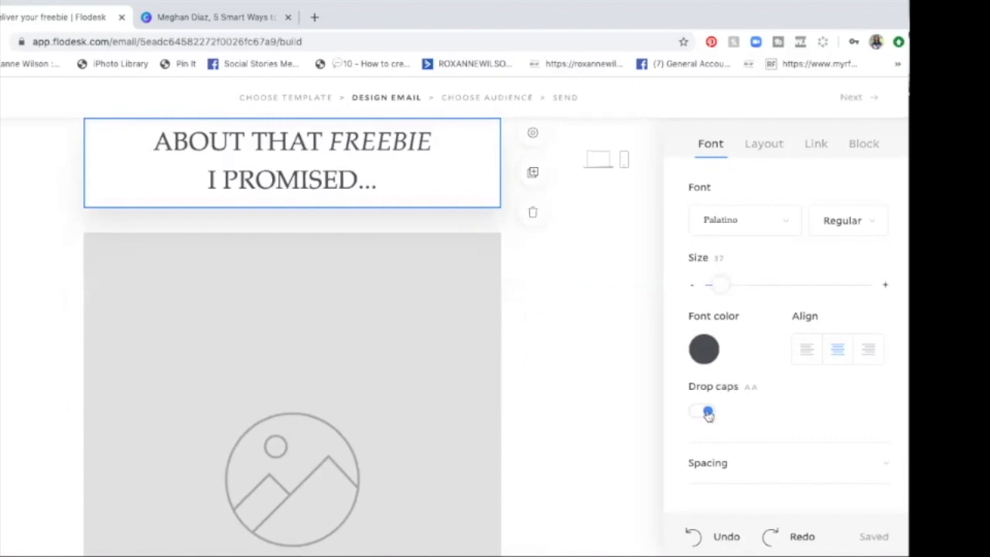
click(709, 416)
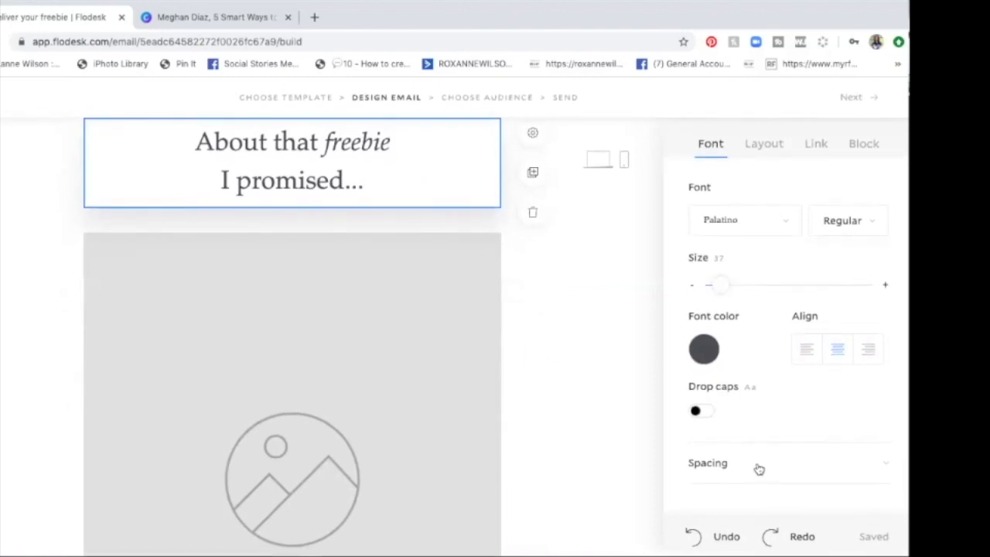
Step: Review the heading block's layout, link and block options, and try a #43A42E green background before clearing it
click(751, 149)
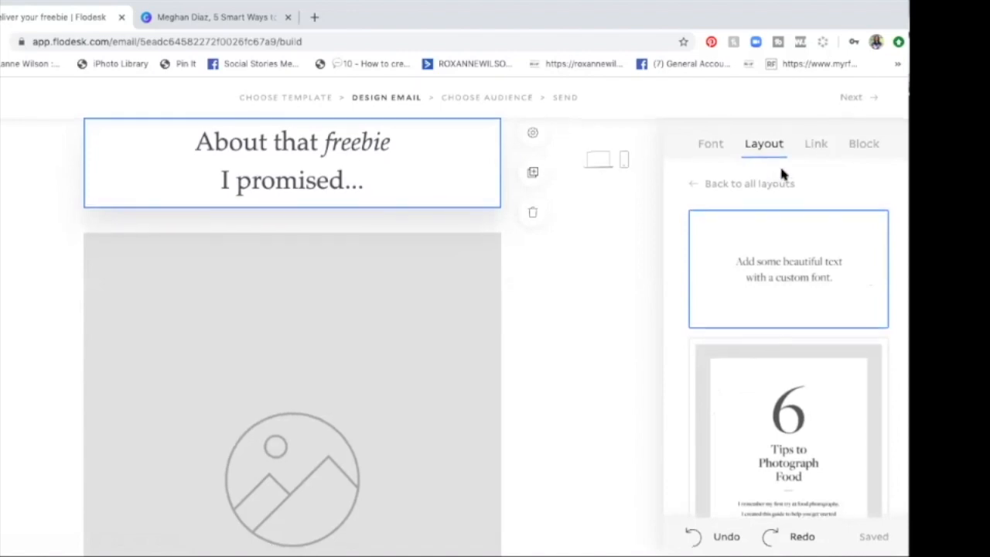
click(815, 146)
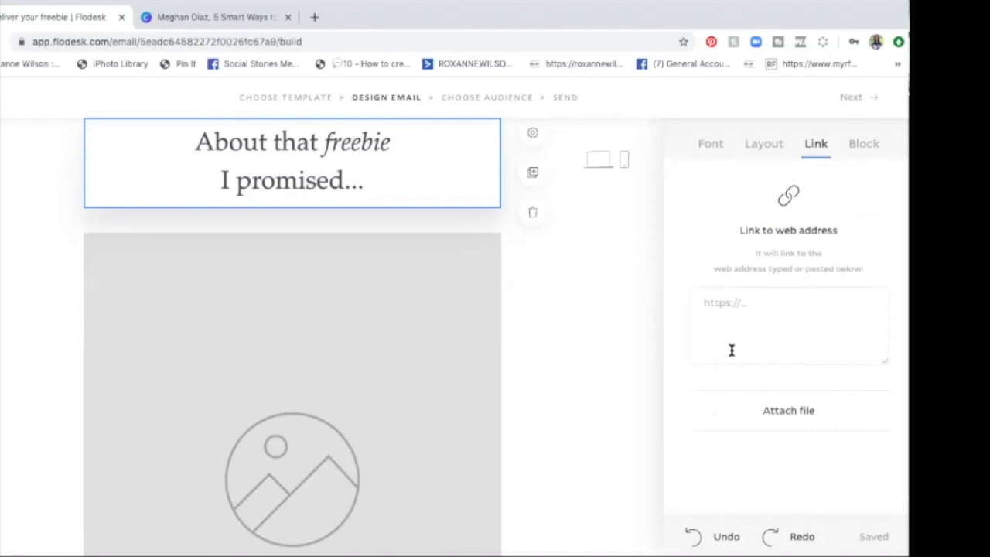
click(859, 146)
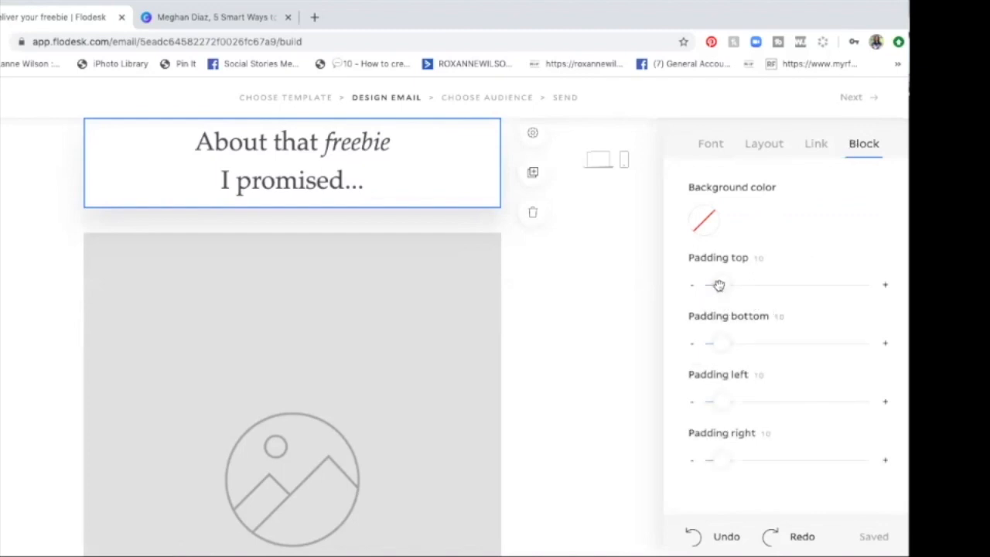
click(704, 226)
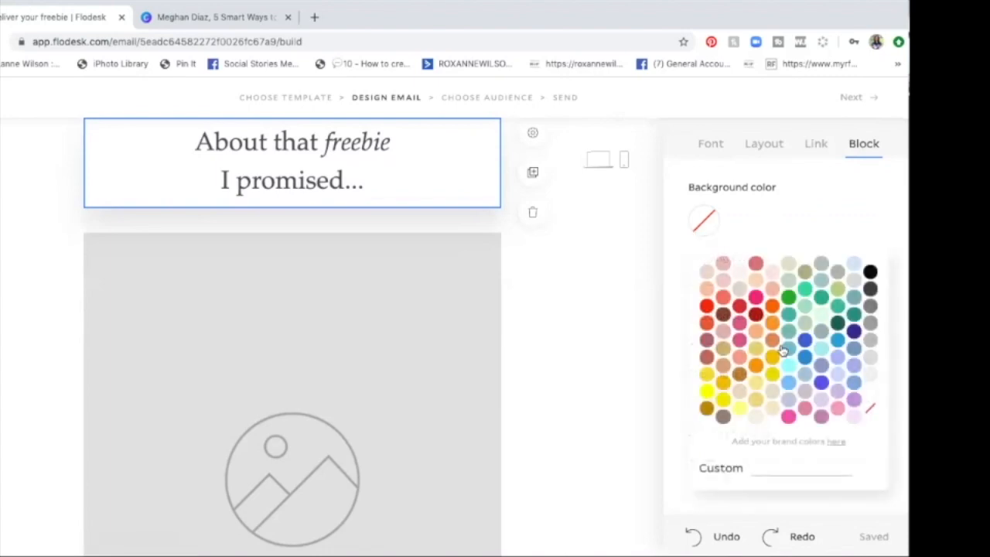
click(788, 298)
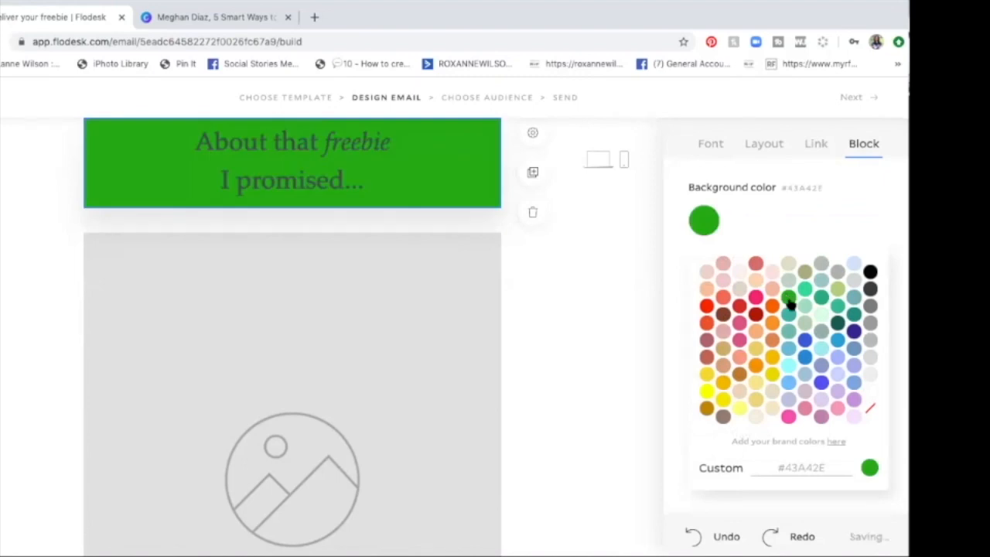
click(871, 410)
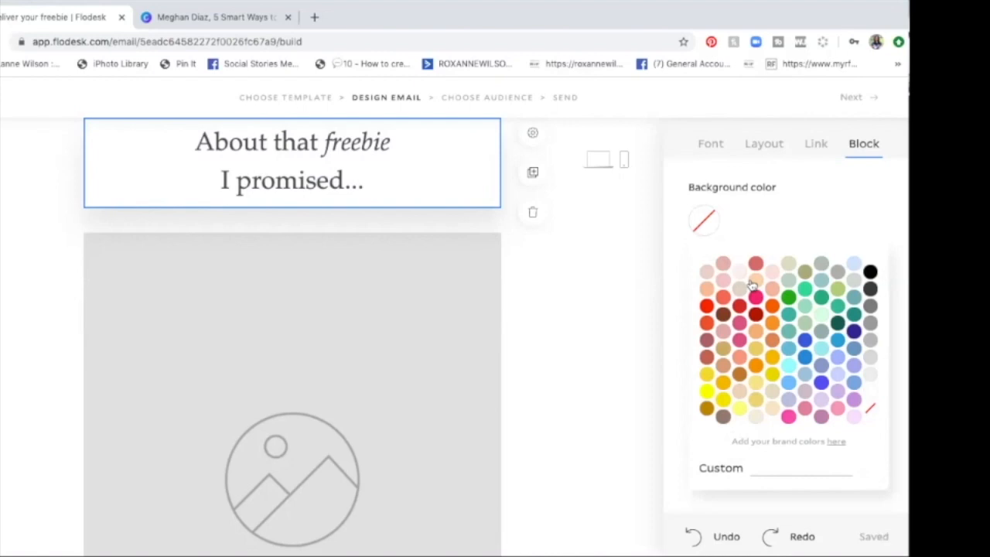
Step: Switch to the Canva design and get the hex code of the large green "5" in the title
click(222, 17)
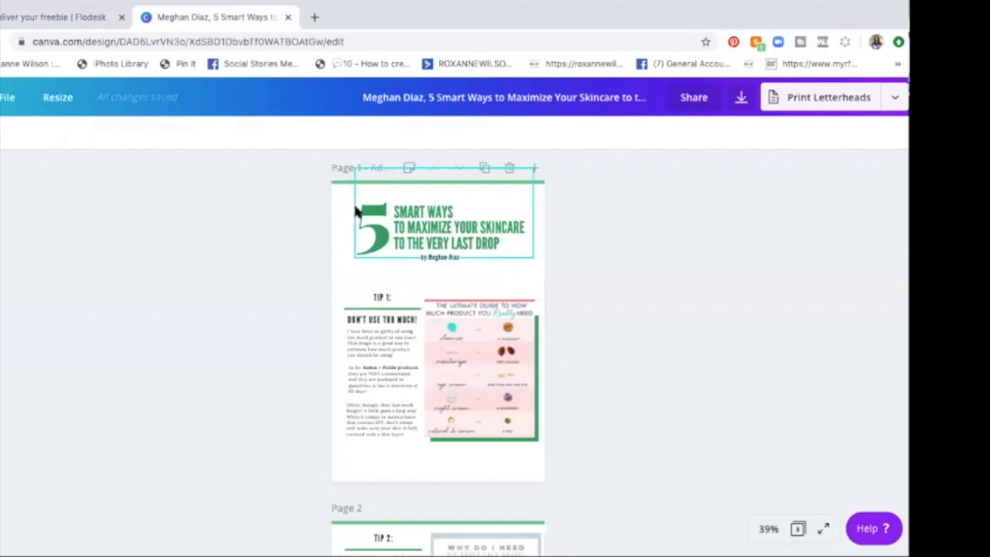
click(368, 225)
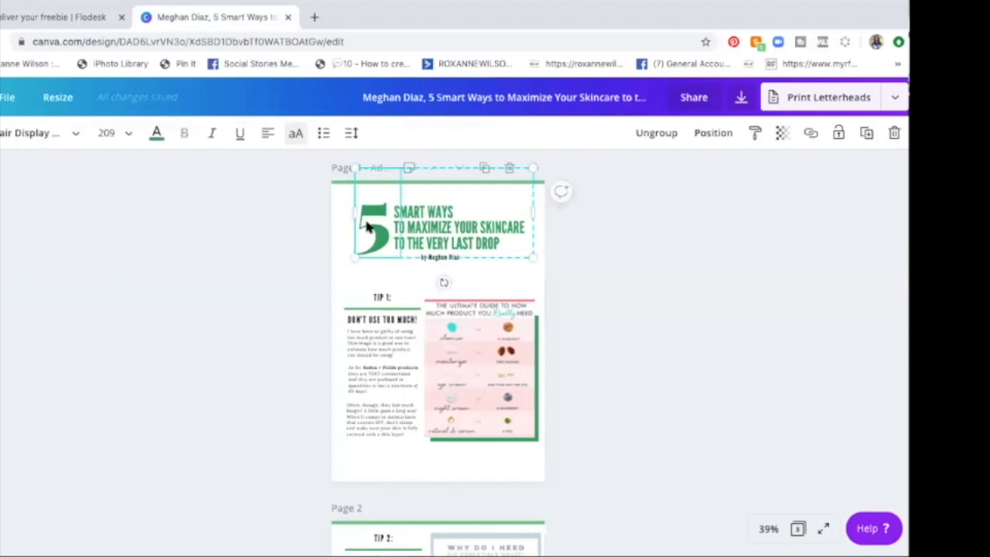
double_click(368, 225)
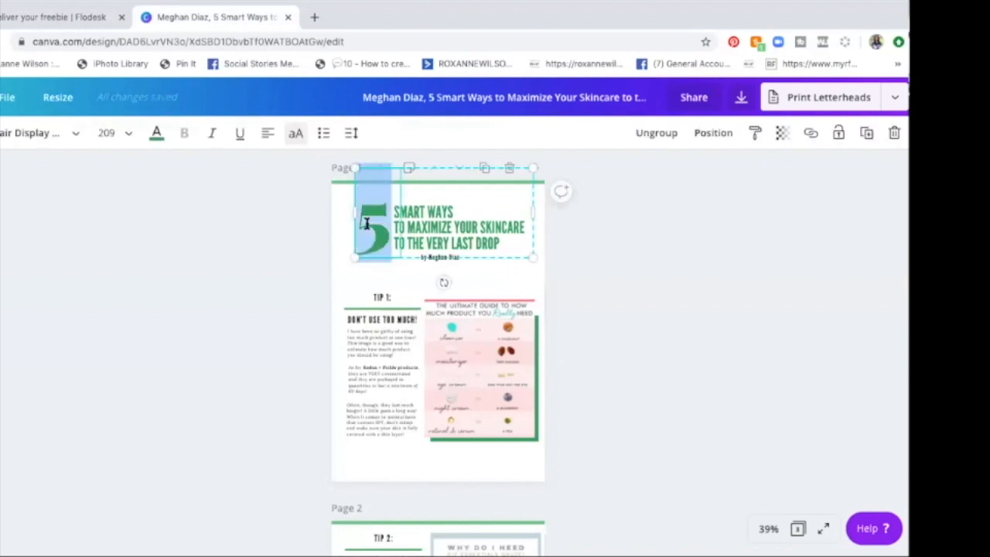
click(367, 224)
click(157, 136)
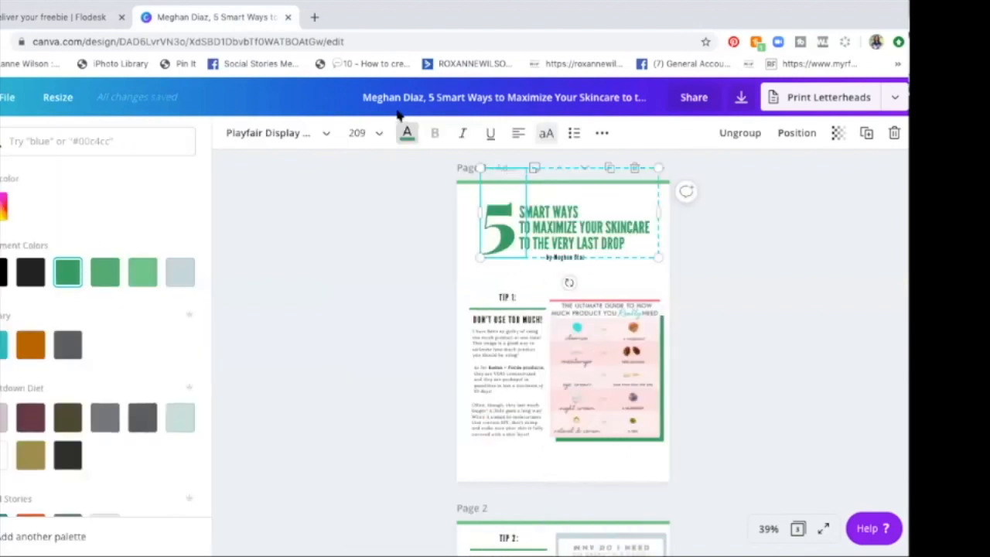
scroll(77, 314, down, 4)
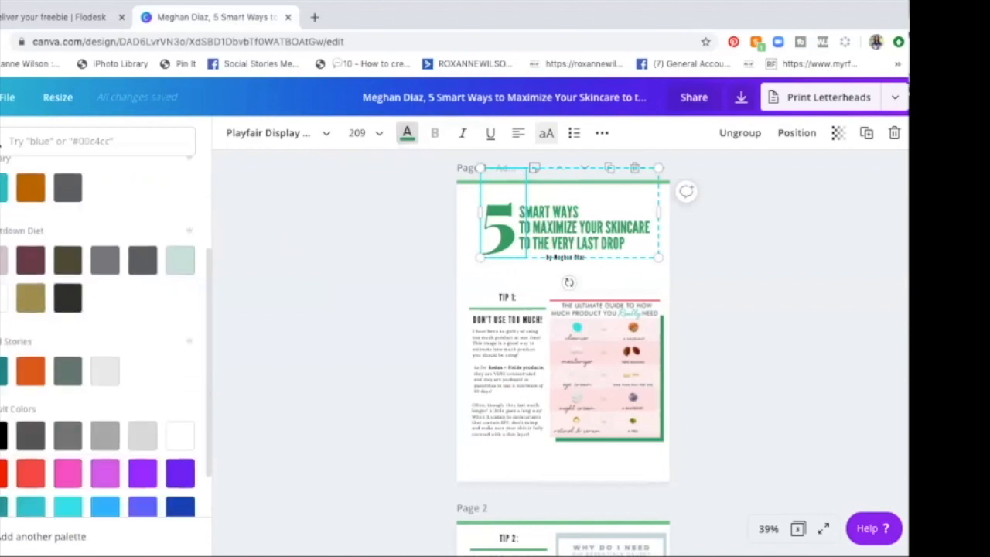
scroll(100, 348, down, 1)
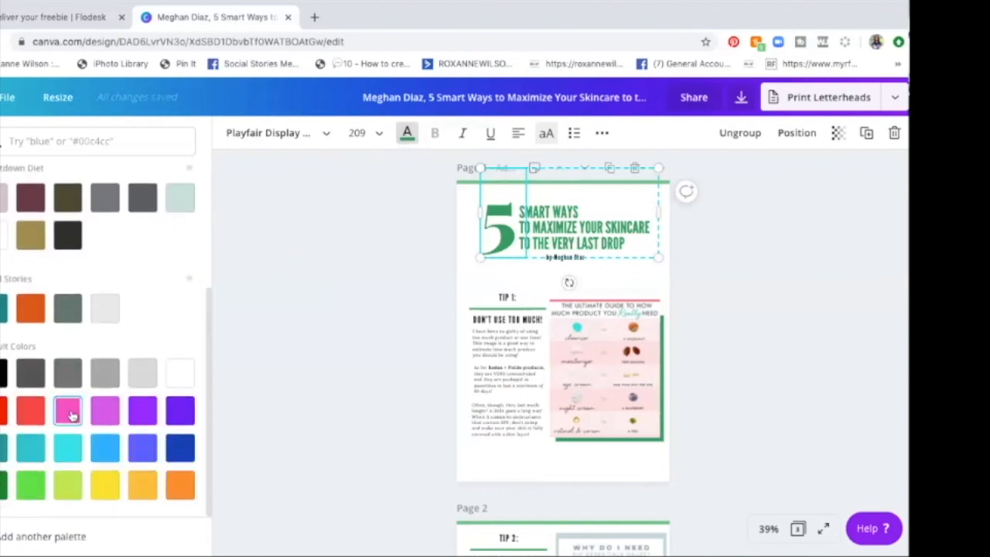
scroll(70, 414, up, 5)
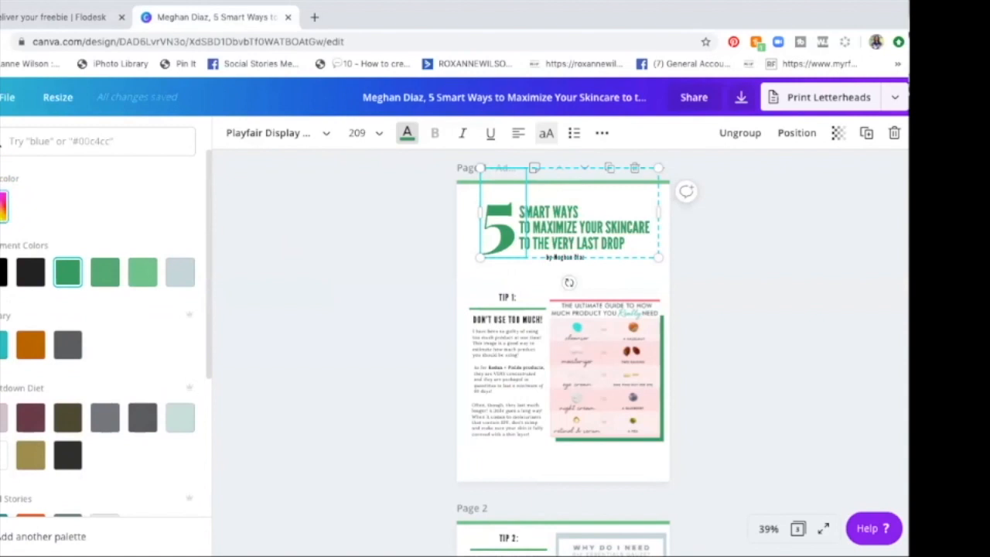
click(4, 206)
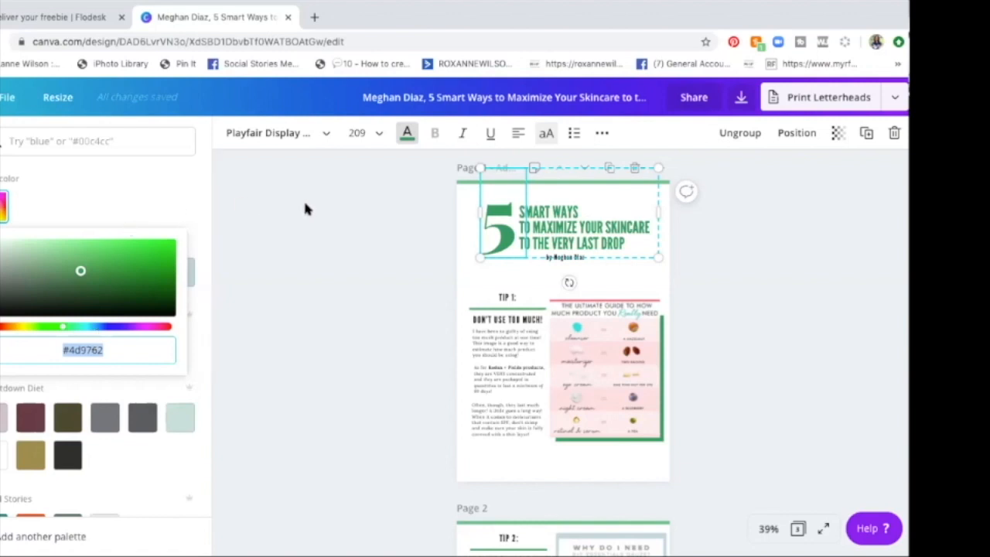
Step: Switch back to Flodesk, try the custom colour #4D9762 as the heading block's background, and clear it again
click(31, 16)
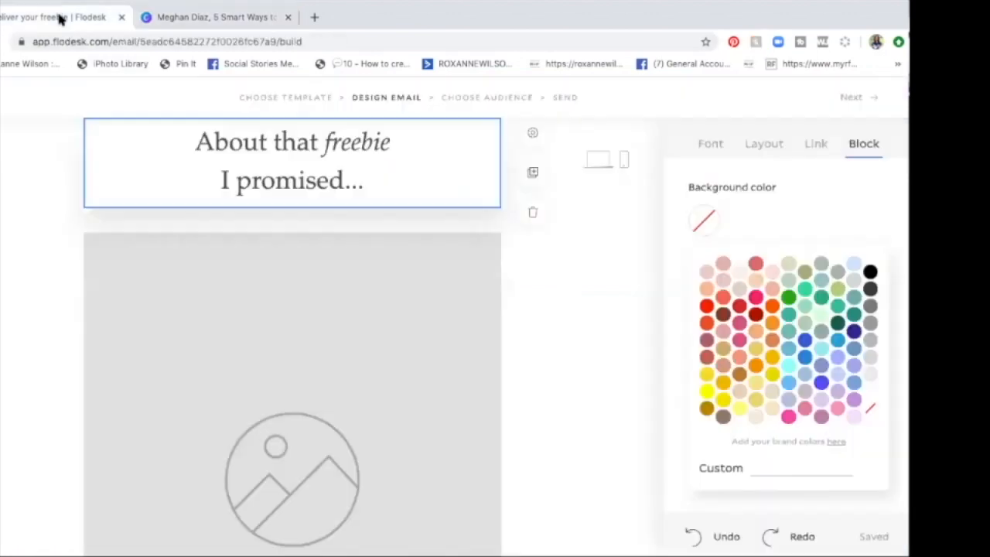
click(757, 469)
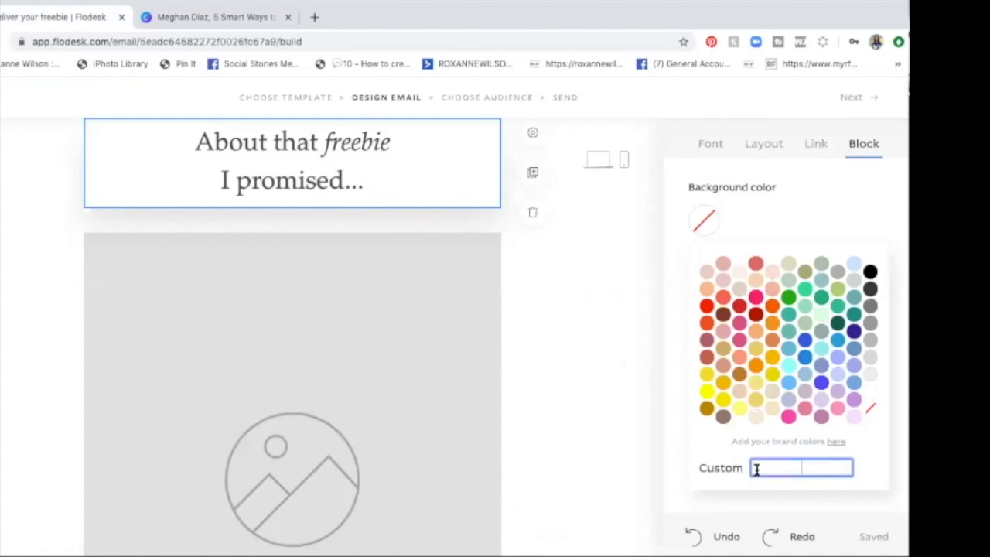
text(#4D9762)
key(Return)
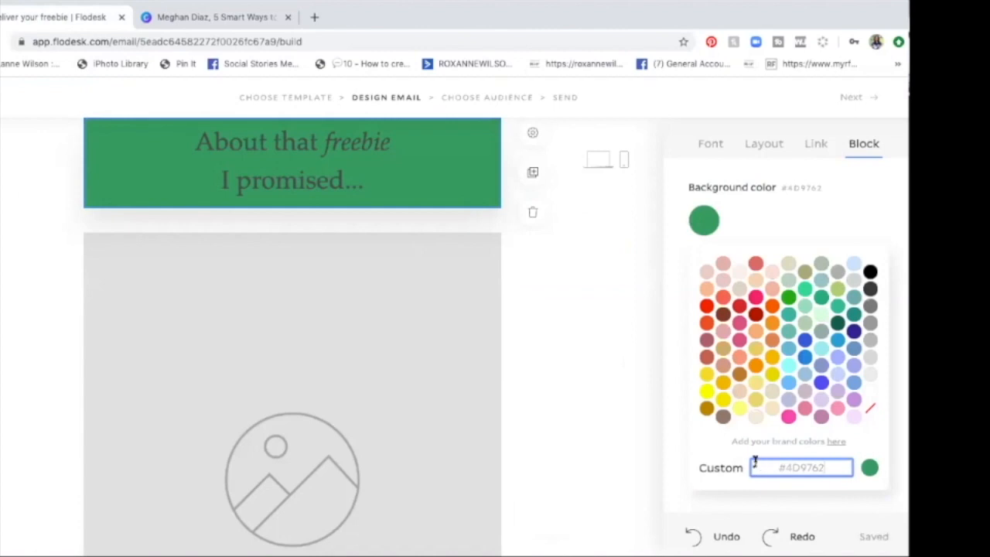
click(870, 409)
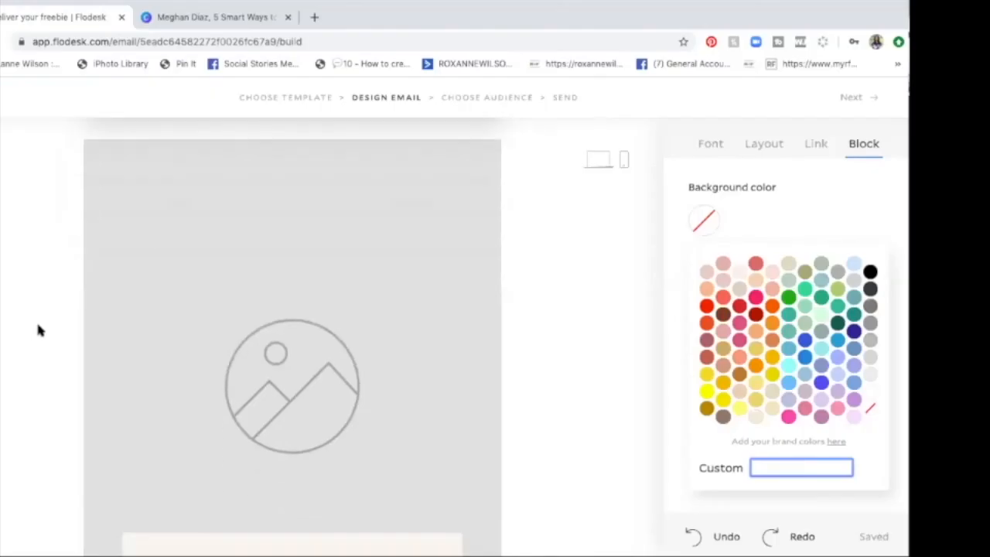
Step: Select the placeholder image block below the heading and check its background and padding settings
scroll(39, 330, up, 5)
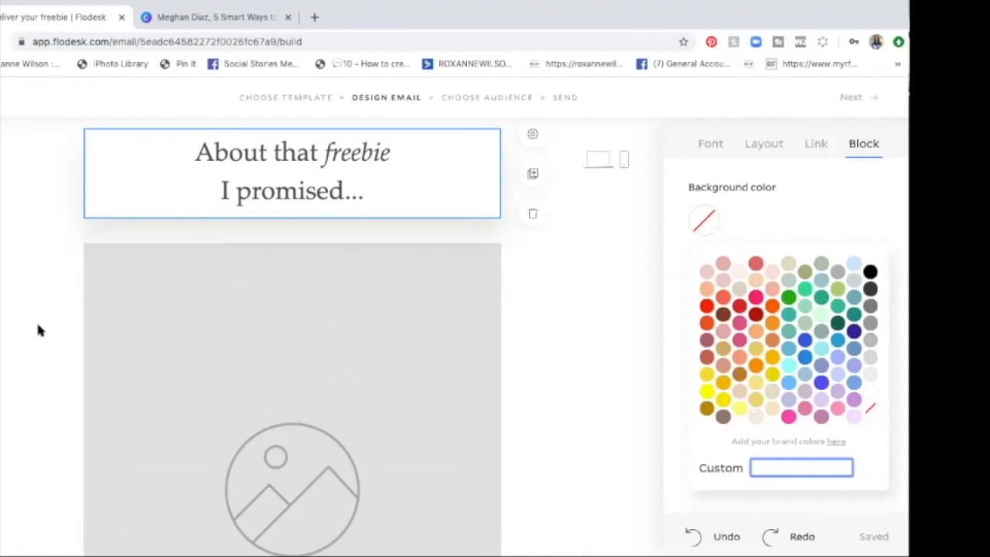
scroll(140, 342, down, 3)
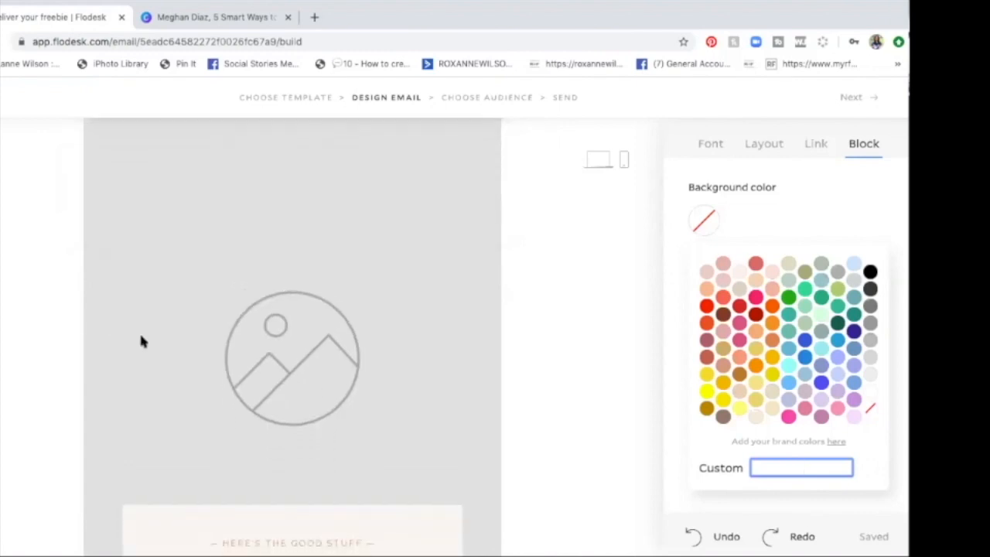
scroll(142, 355, down, 1)
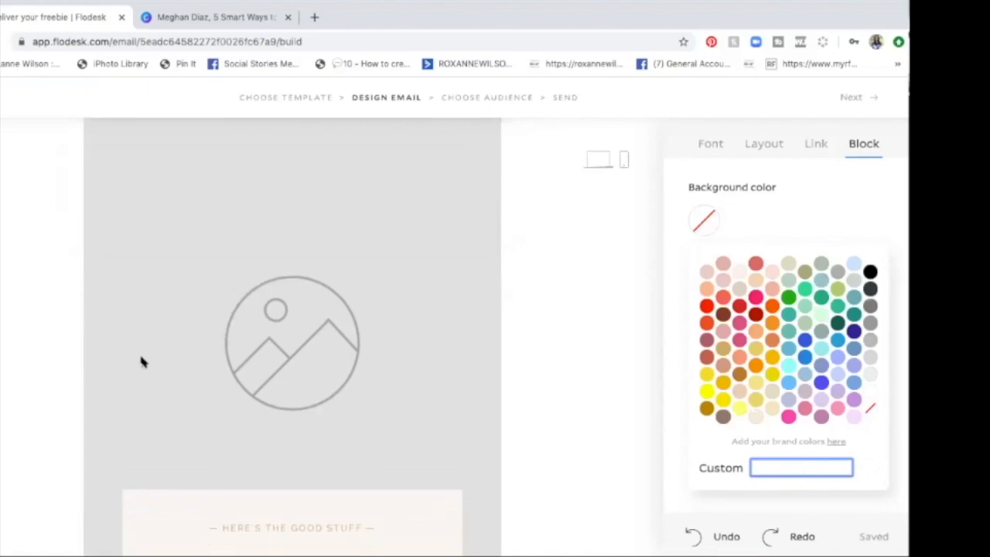
click(142, 357)
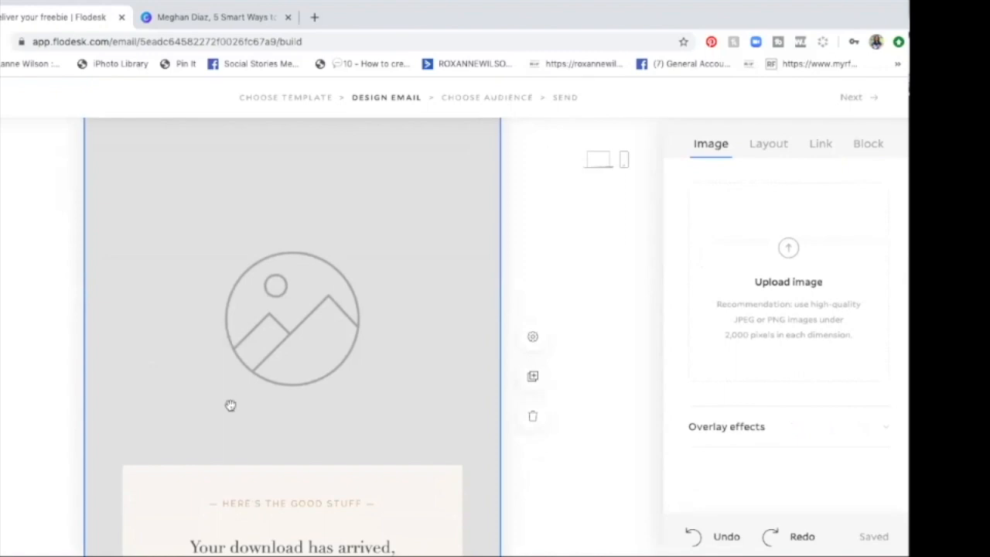
scroll(230, 404, up, 3)
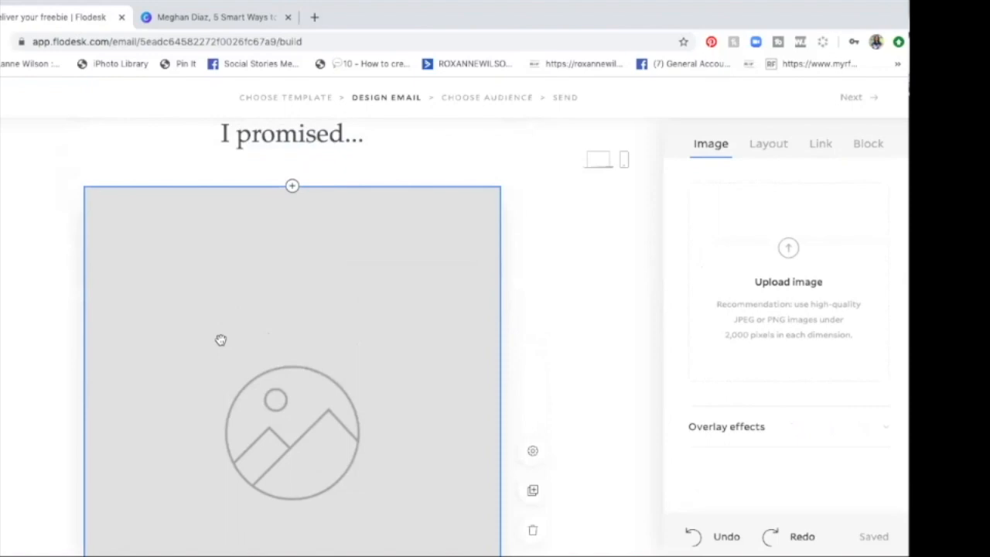
scroll(221, 340, down, 3)
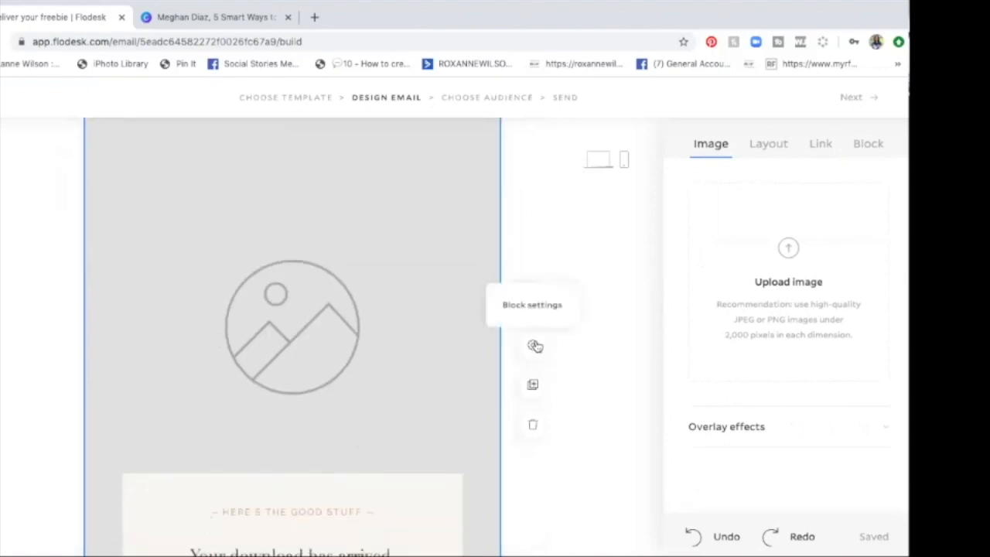
click(533, 345)
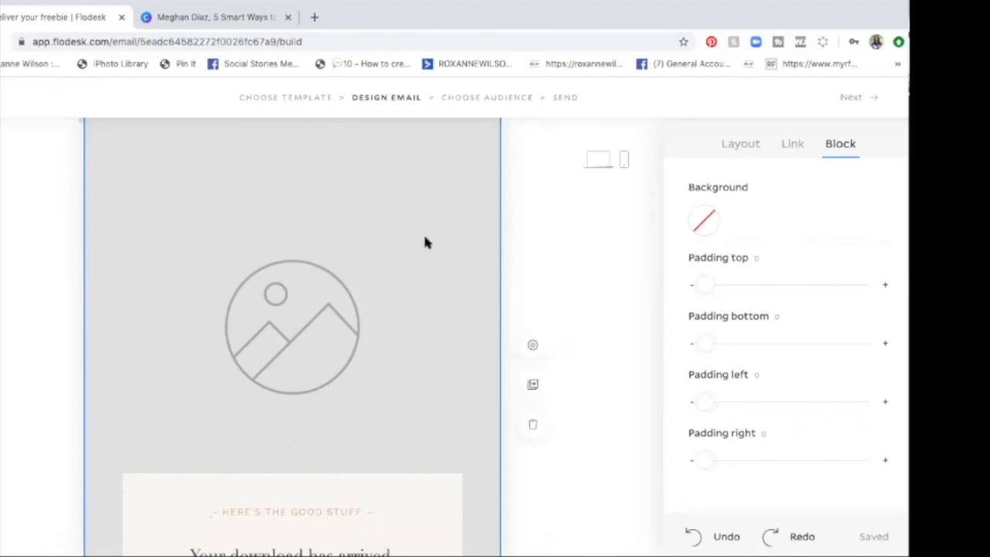
Step: Upload the most recently added JPEG portrait from the Downloads folder into the placeholder image block
click(458, 227)
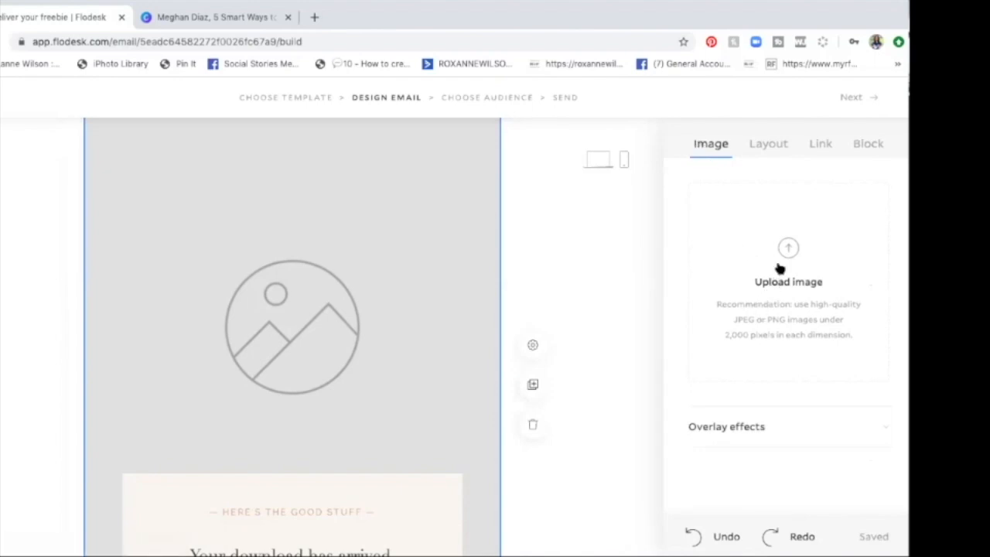
click(780, 267)
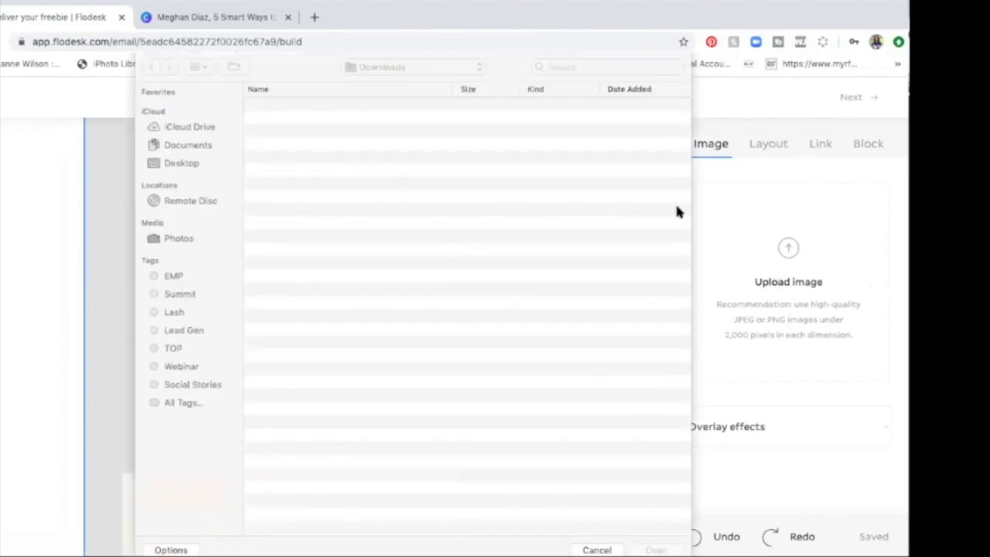
click(460, 104)
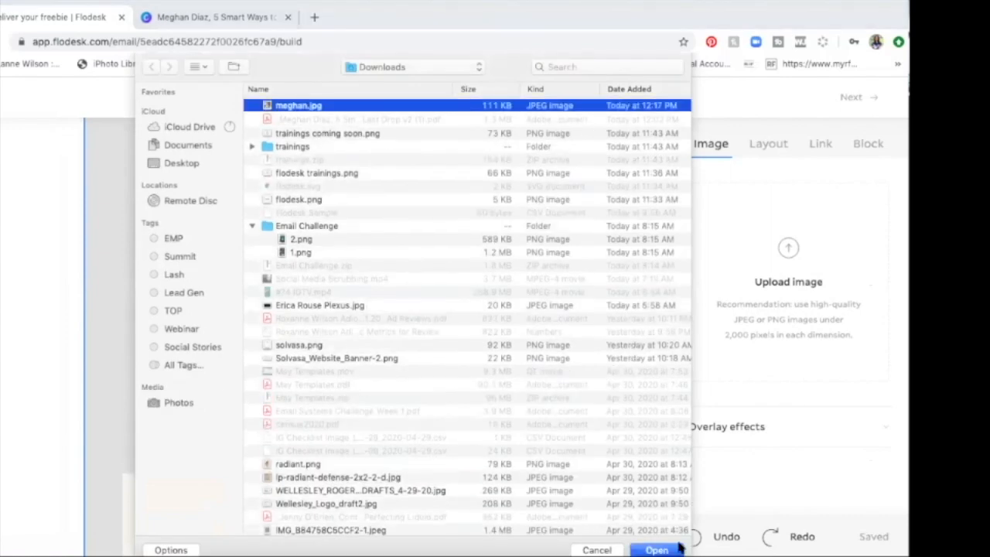
click(657, 549)
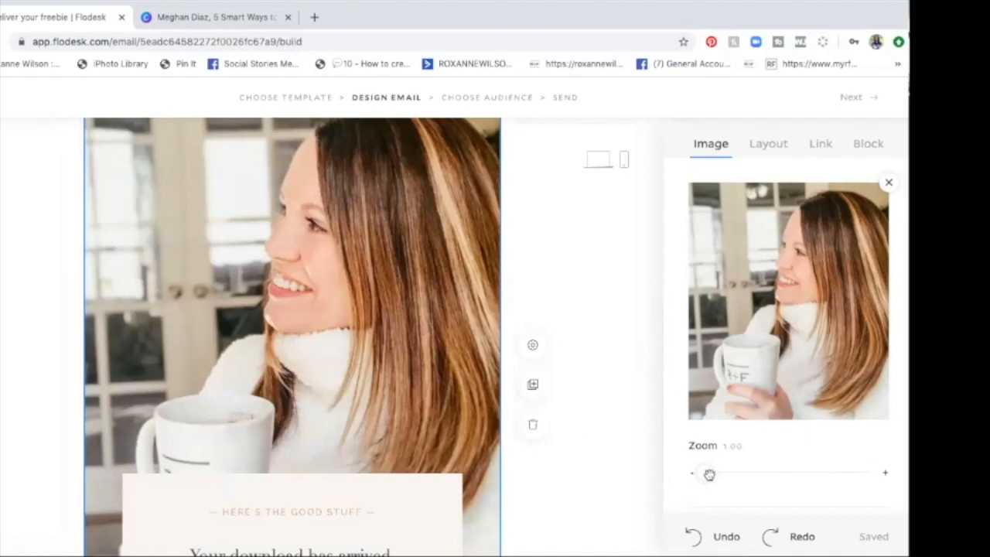
Step: Enlarge the uploaded portrait within its image block to a zoom of 1.77
drag(709, 474, 739, 473)
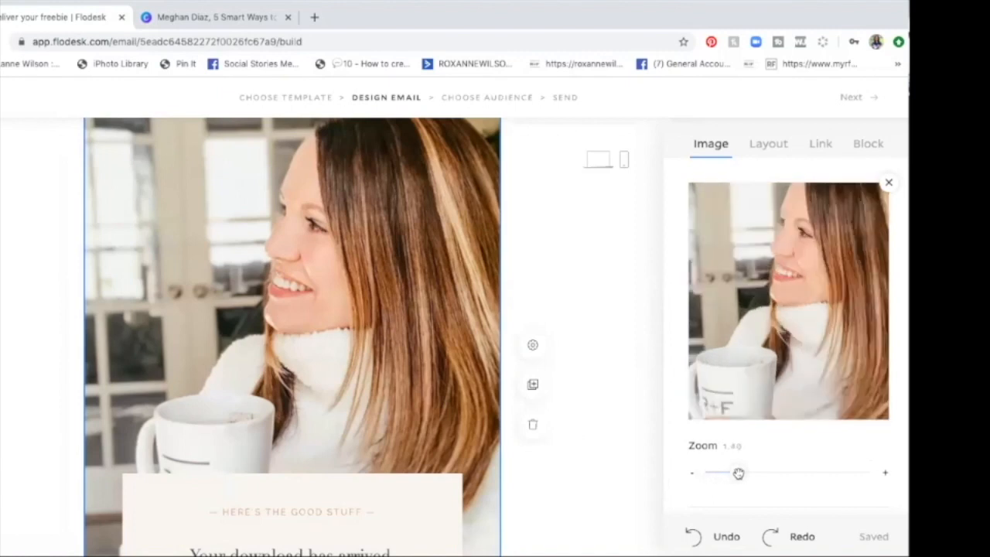
drag(739, 473, 768, 473)
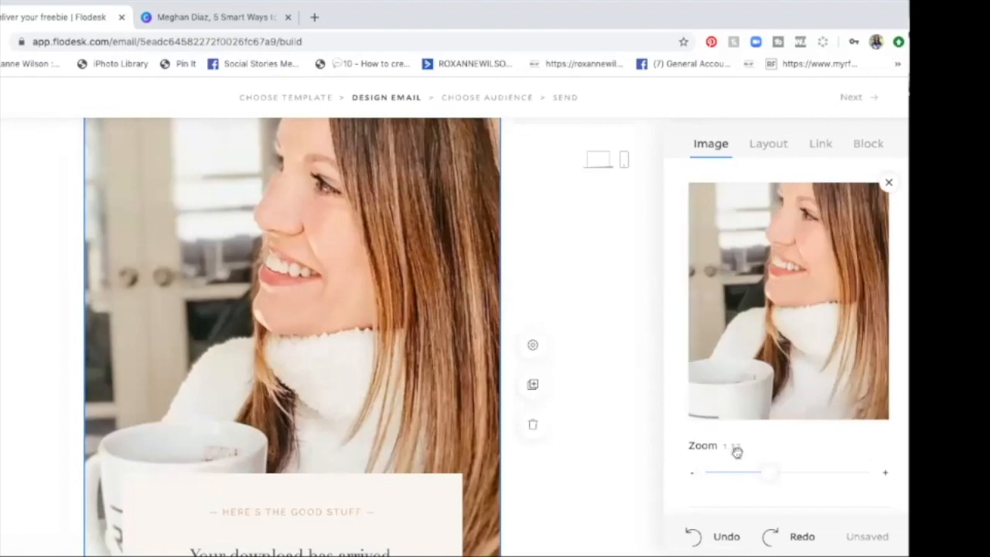
scroll(408, 318, up, 1)
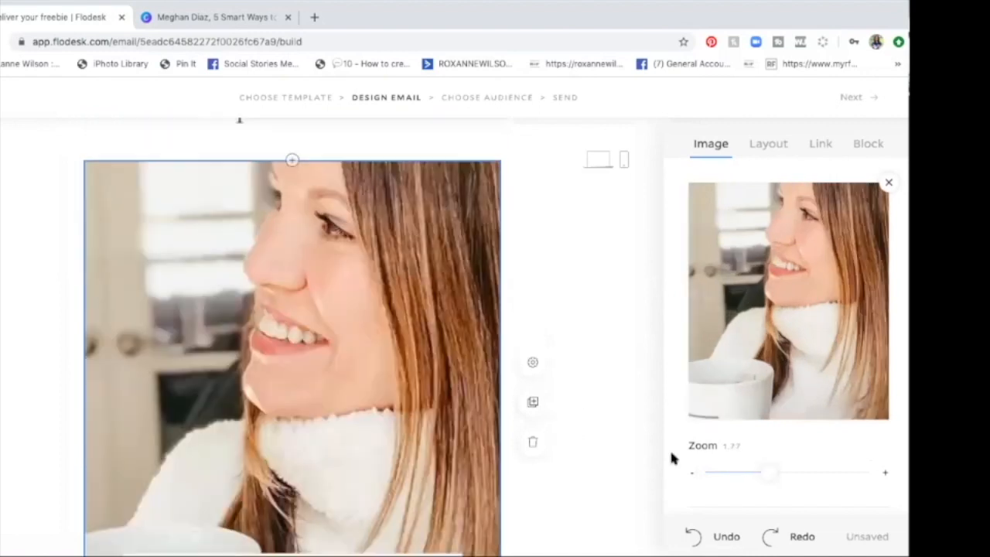
Step: Reduce the portrait's zoom within its image block to 1.01
drag(764, 472, 707, 475)
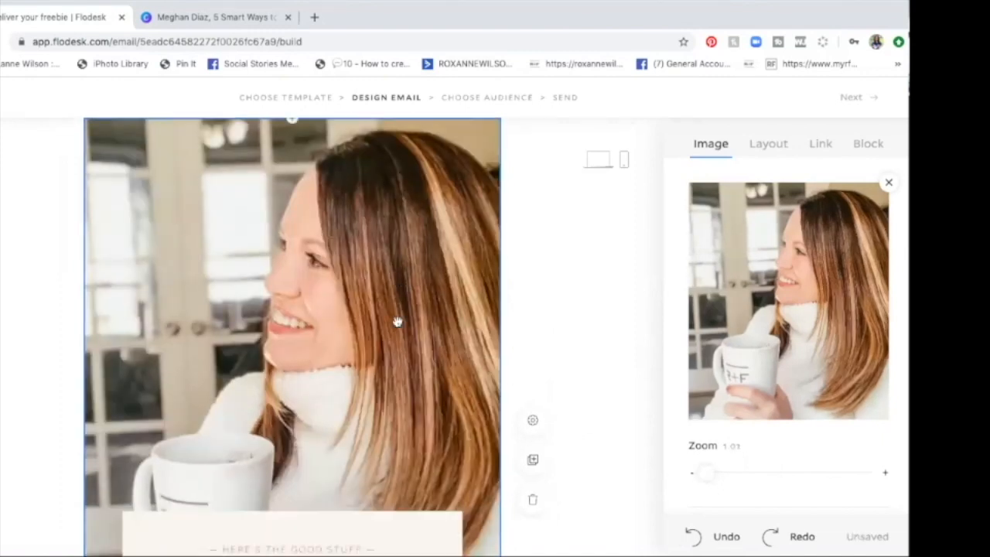
scroll(397, 322, down, 1)
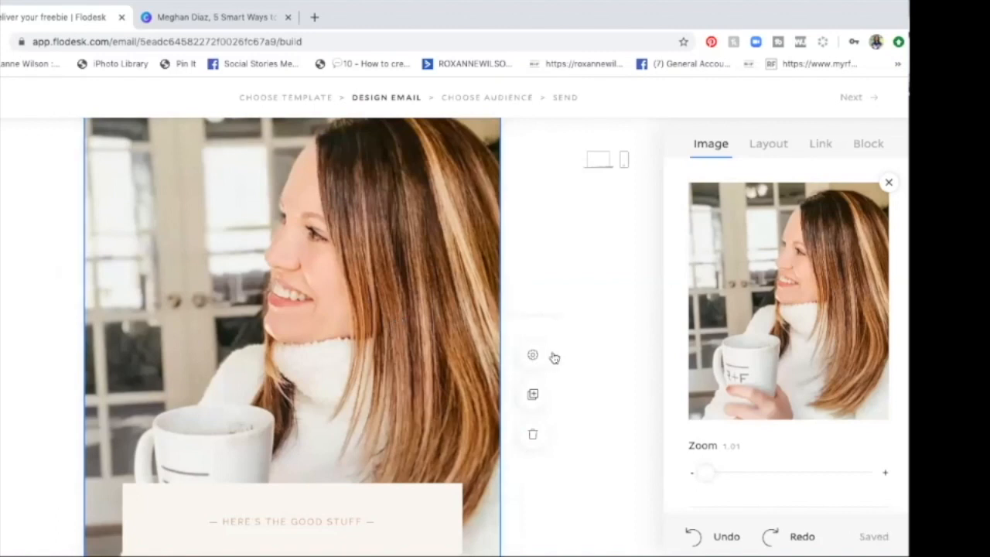
scroll(675, 296, down, 2)
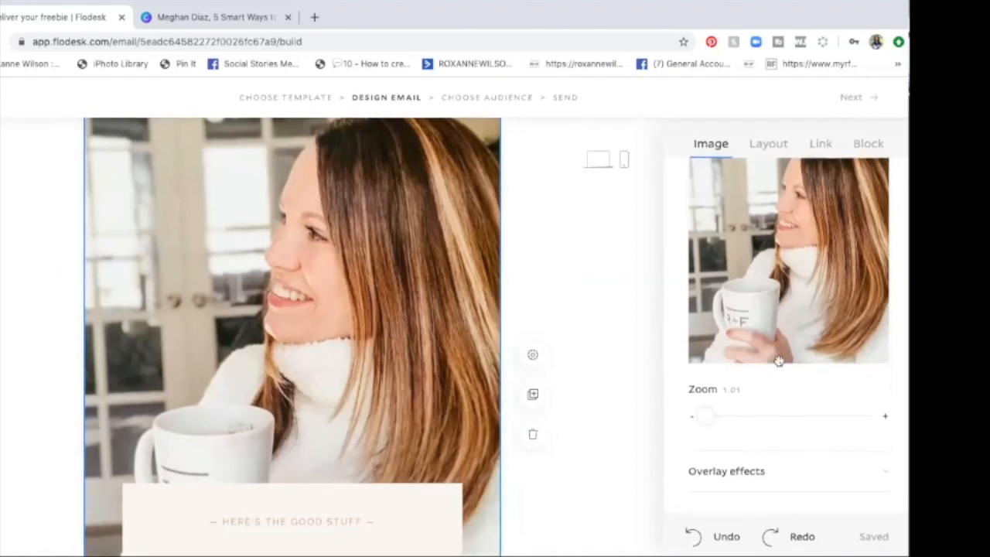
Step: Try a black #000000 overlay at 0.62 opacity on the portrait and reset the opacity to 0.00
click(745, 472)
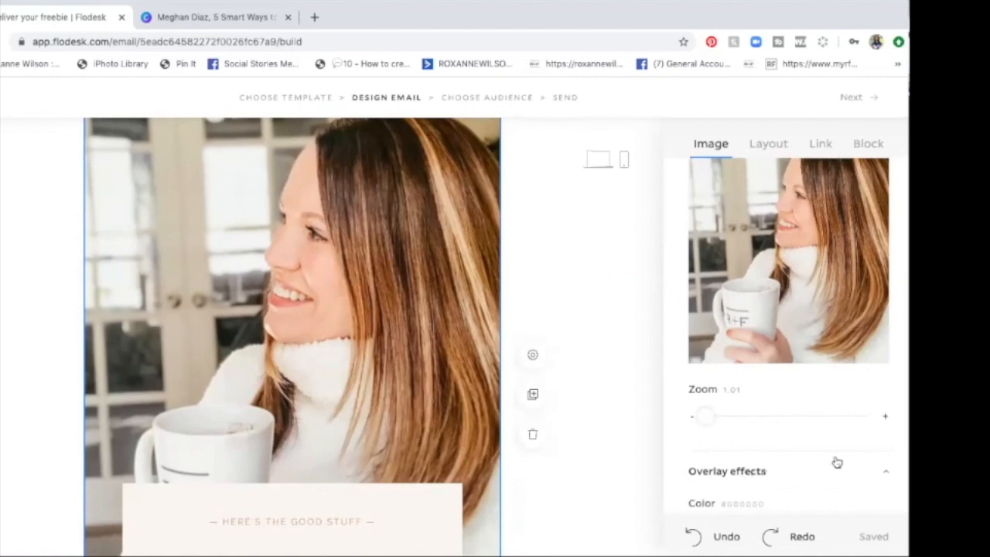
scroll(870, 464, down, 4)
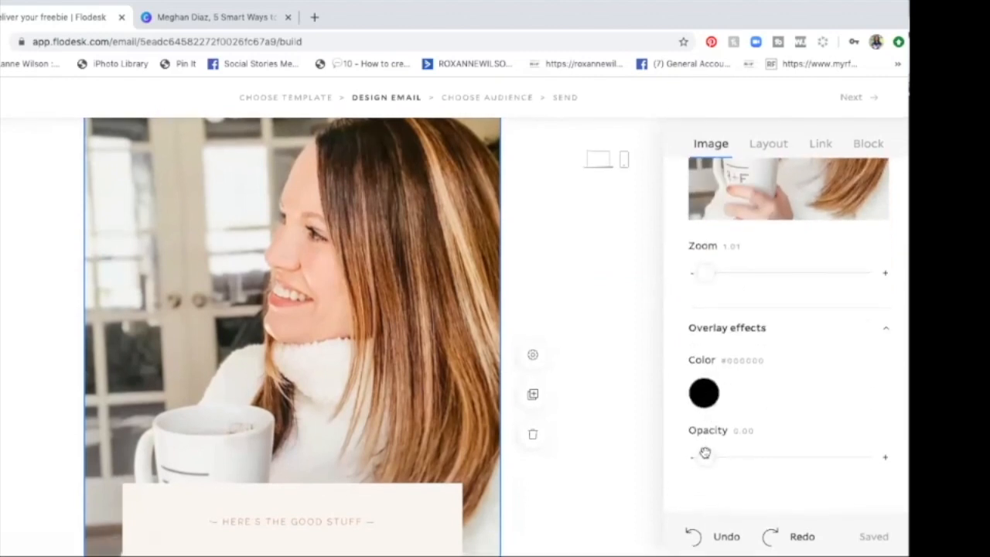
drag(705, 456, 750, 453)
drag(747, 451, 807, 454)
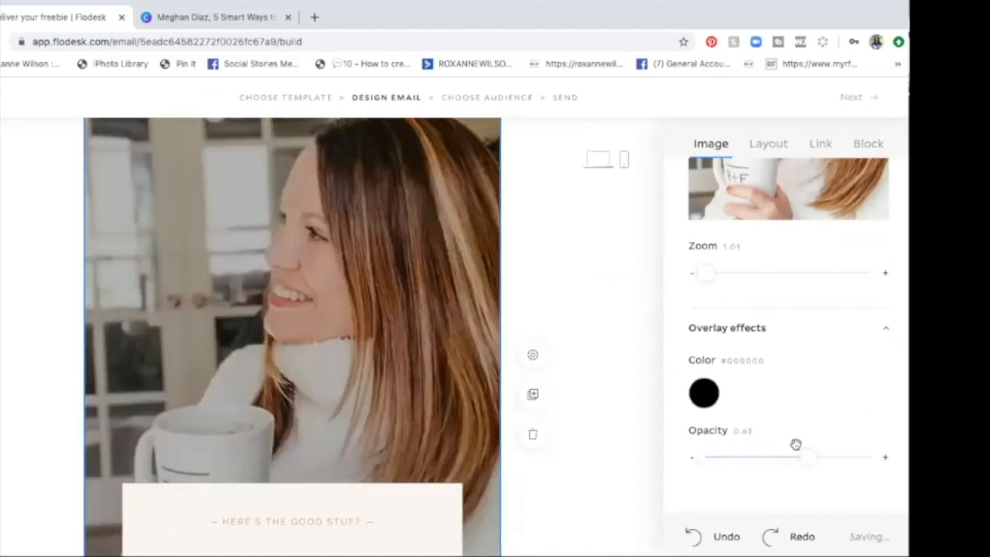
click(704, 402)
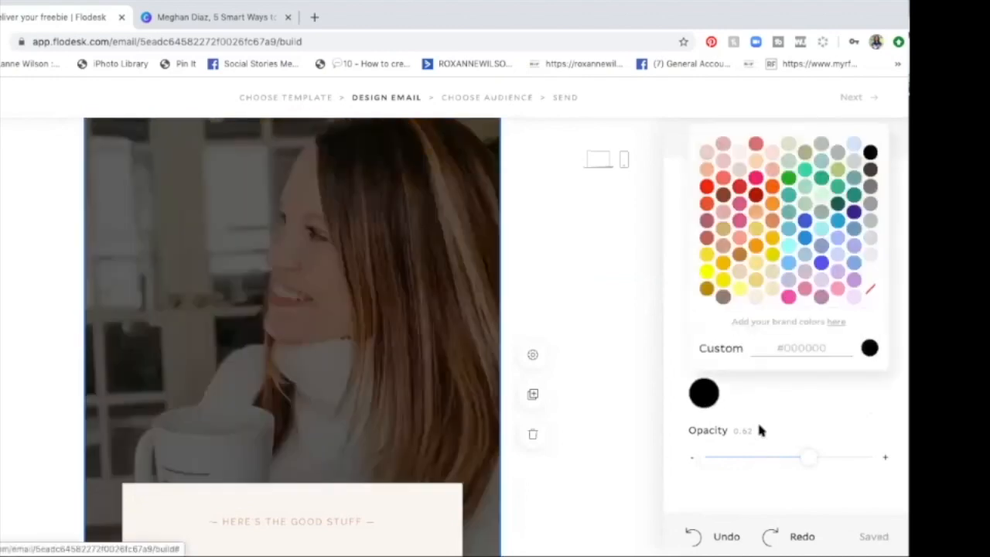
drag(808, 457, 698, 444)
click(693, 434)
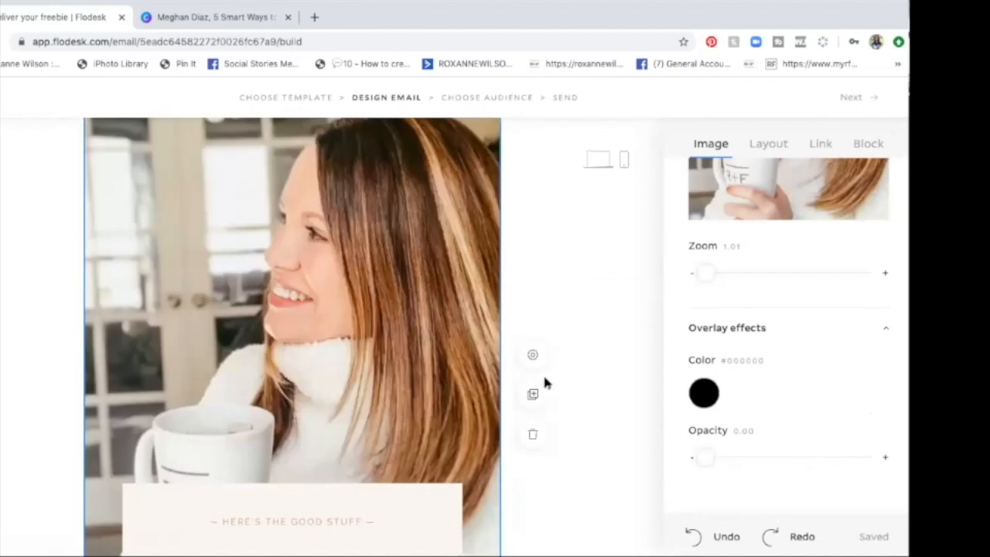
Step: Review the portrait block and the heading above it, check the guide's title in Canva, and return to Flodesk
scroll(455, 339, down, 1)
scroll(455, 339, down, 2)
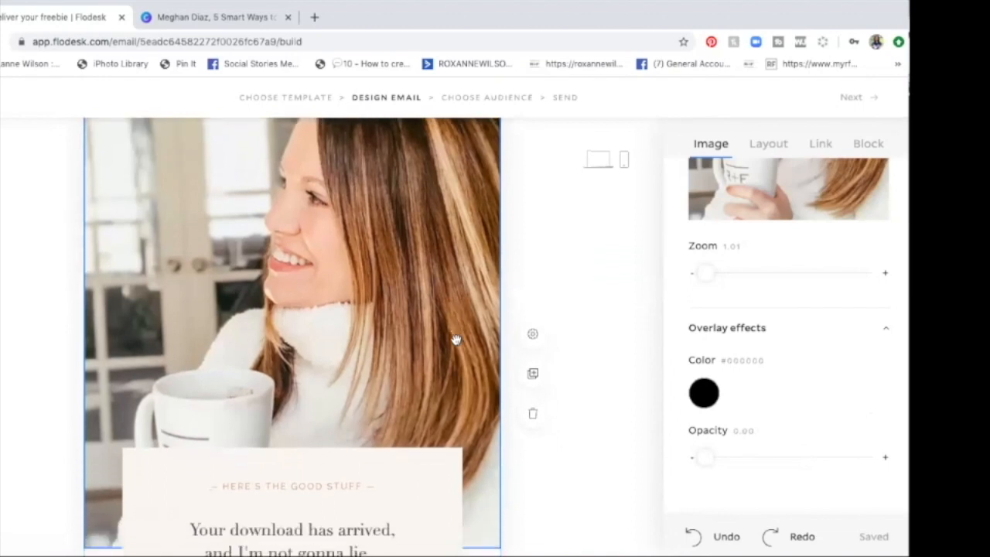
scroll(454, 339, up, 5)
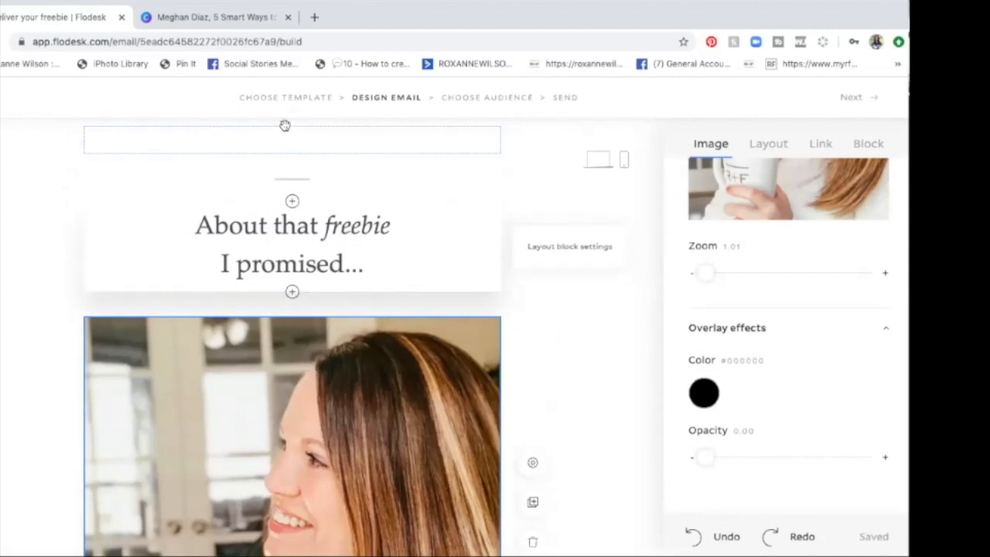
click(249, 19)
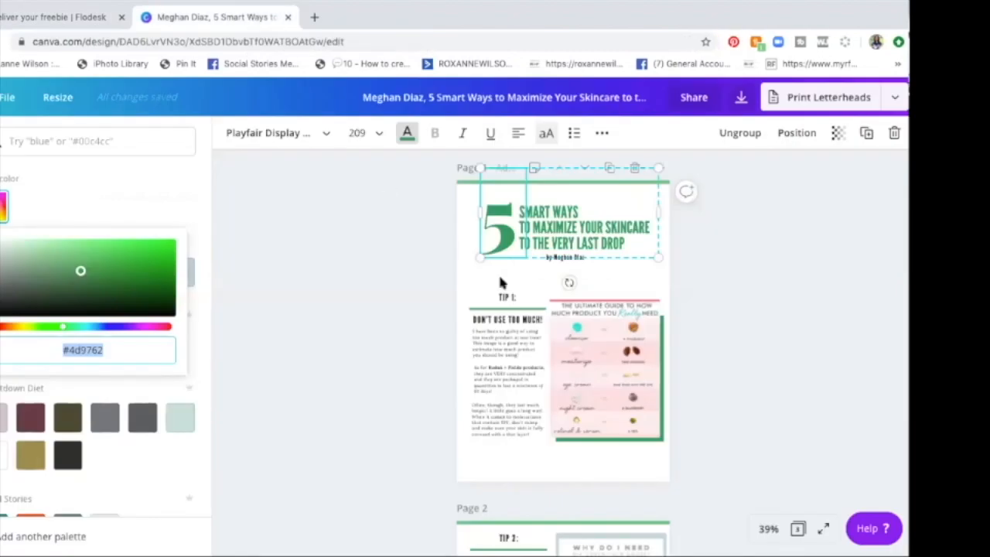
click(48, 20)
Step: Replace the italic word "freebie" in the heading above the portrait with "guide"
mouse_move(339, 224)
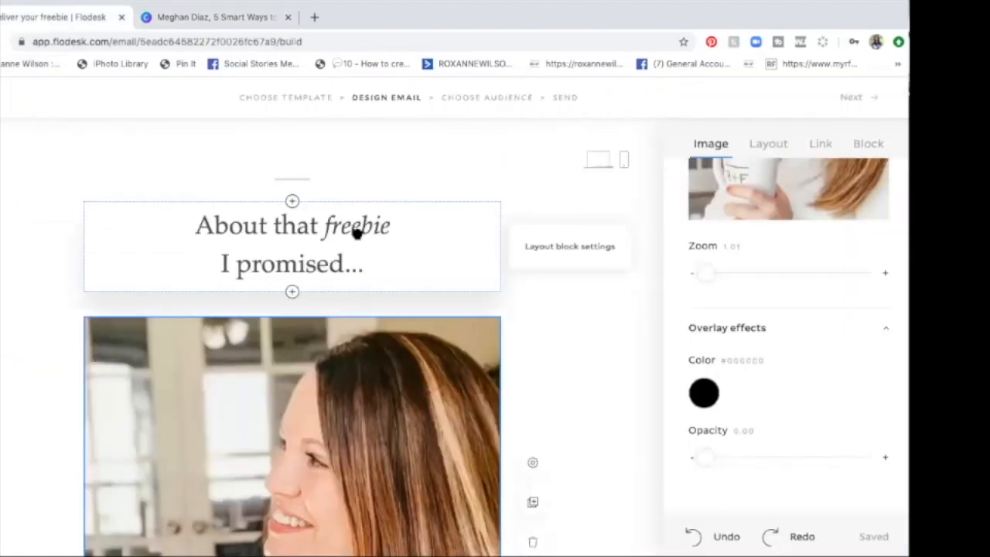
triple_click(356, 229)
click(356, 228)
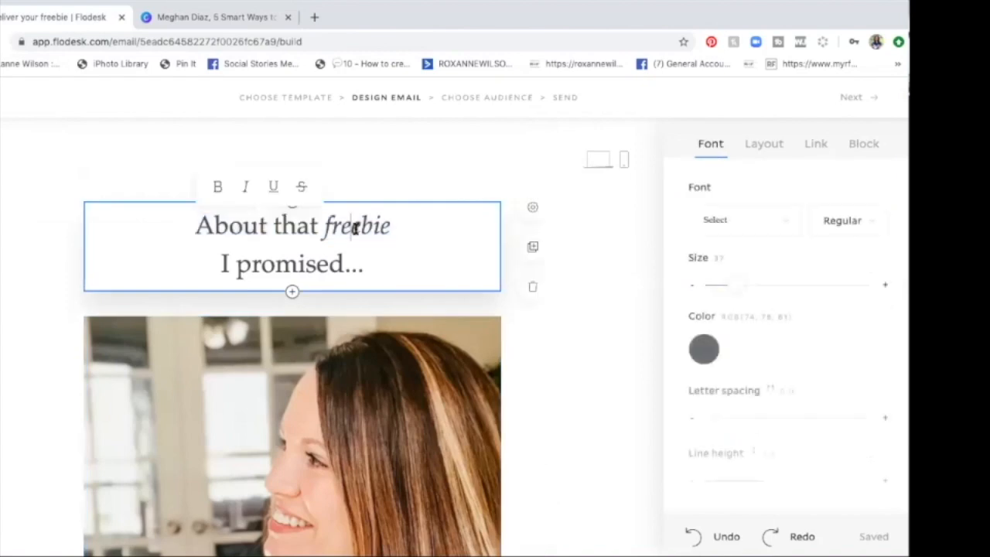
double_click(356, 228)
click(356, 228)
text(d)
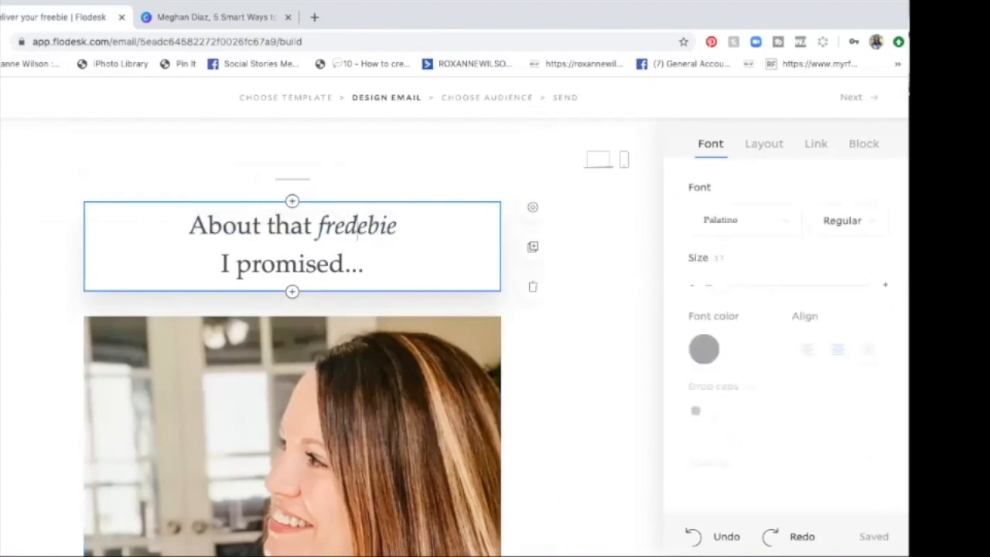
double_click(354, 225)
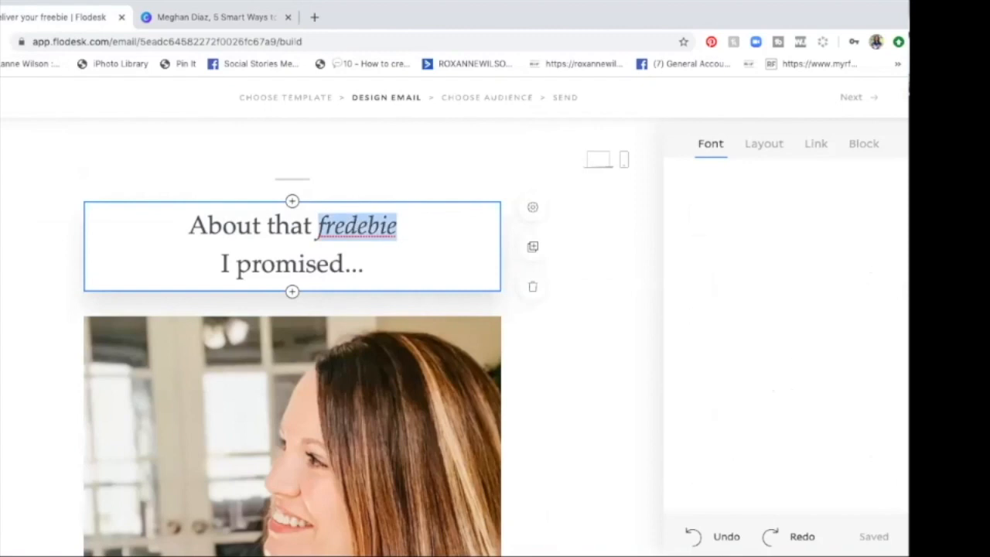
text(guide)
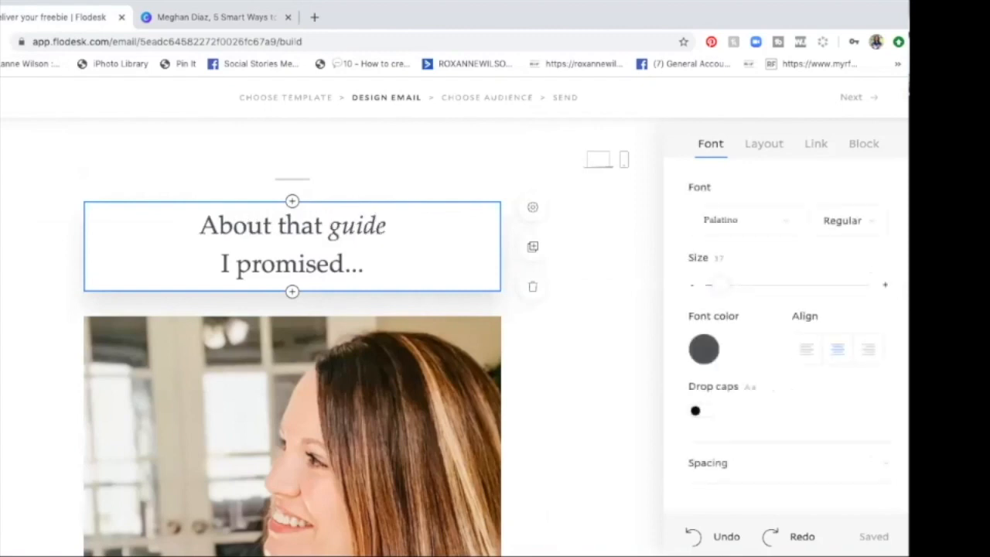
Step: Change "download" to "downloadable guide" in the first sentence of the text box overlapping the portrait
scroll(292, 336, down, 5)
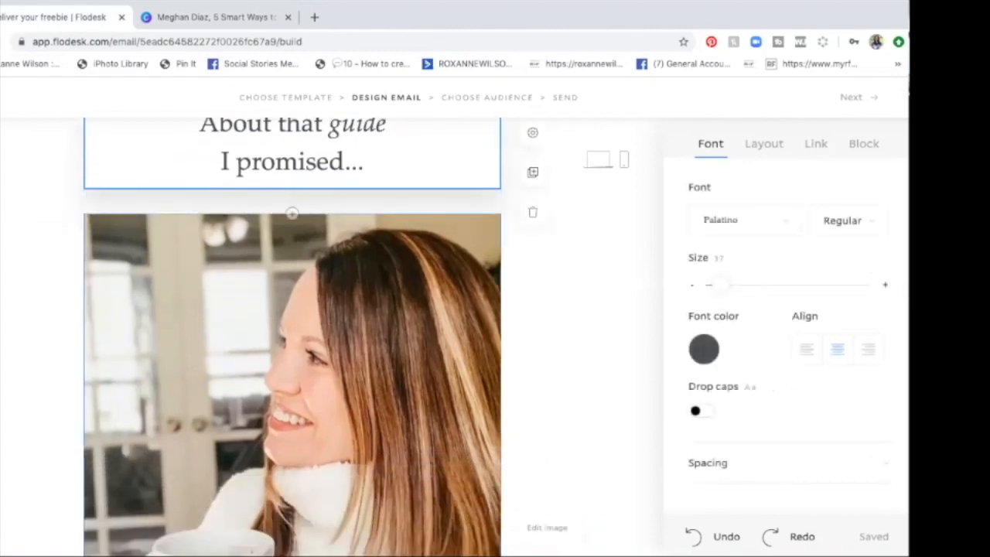
scroll(296, 242, down, 5)
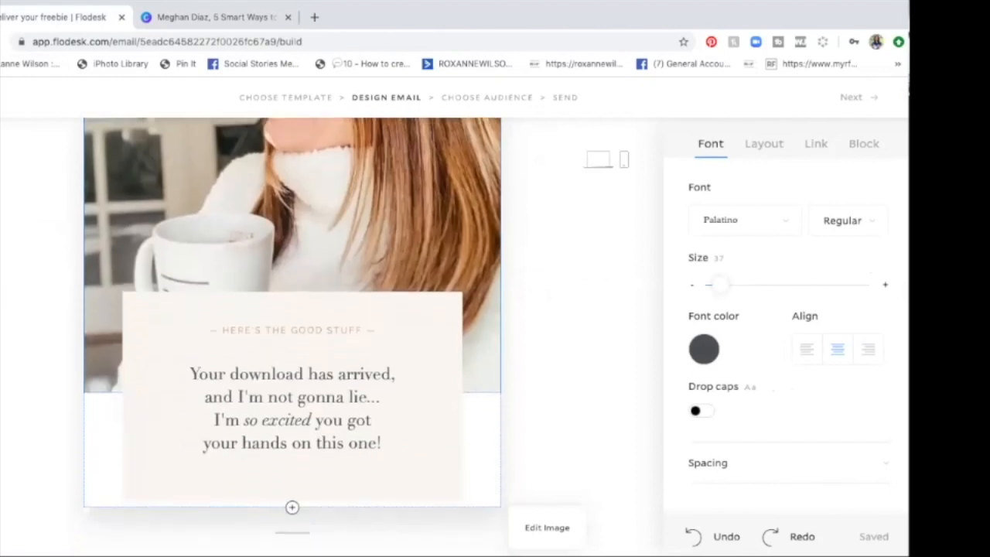
triple_click(328, 316)
scroll(328, 316, up, 2)
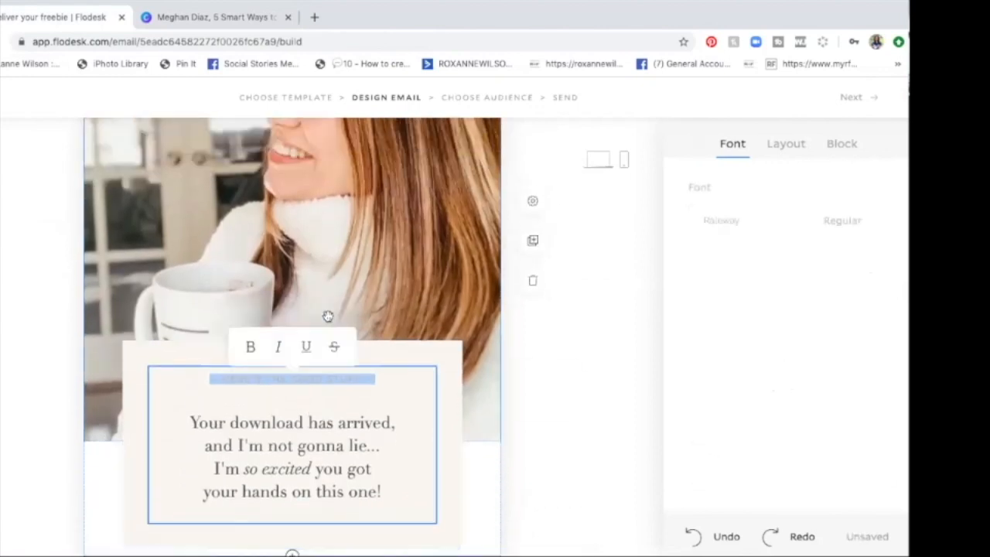
scroll(328, 316, down, 1)
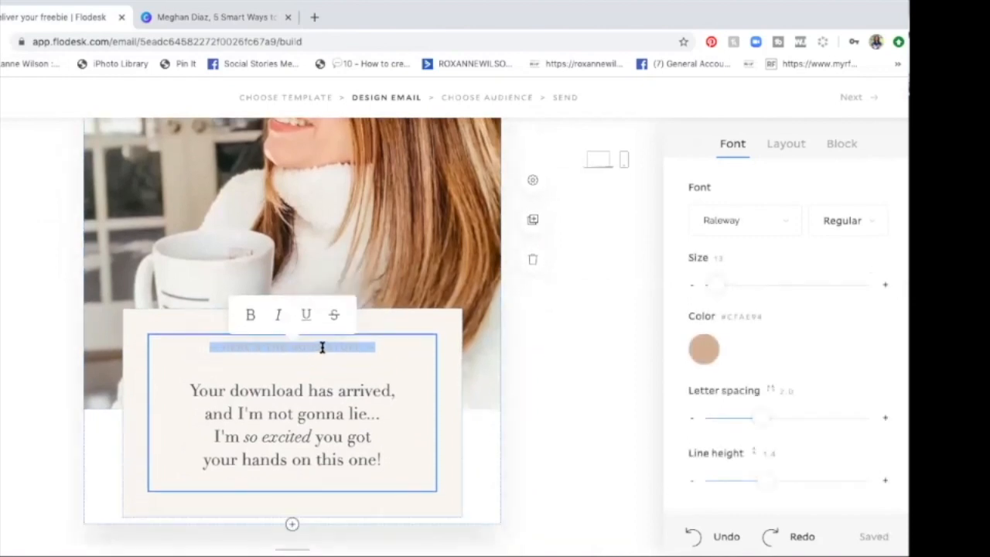
double_click(256, 390)
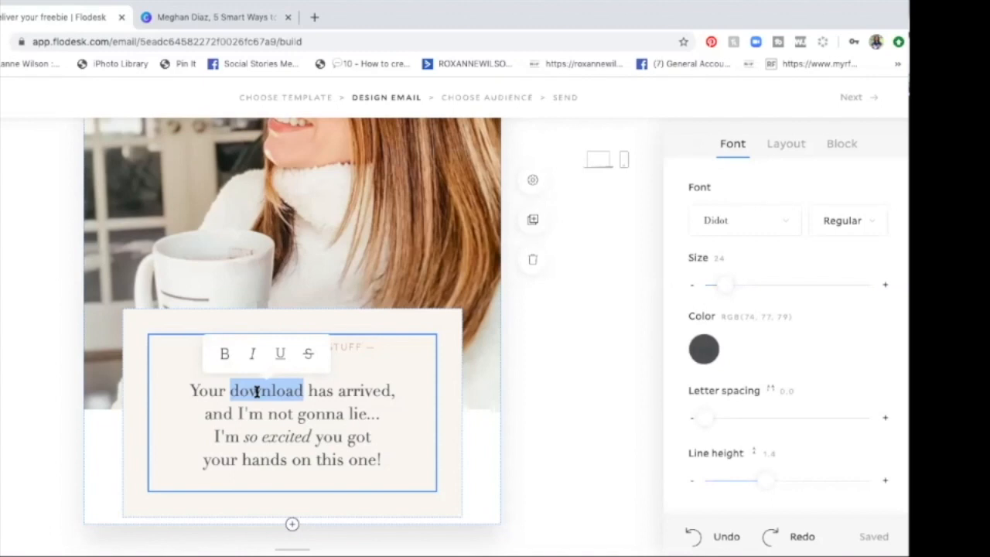
click(300, 391)
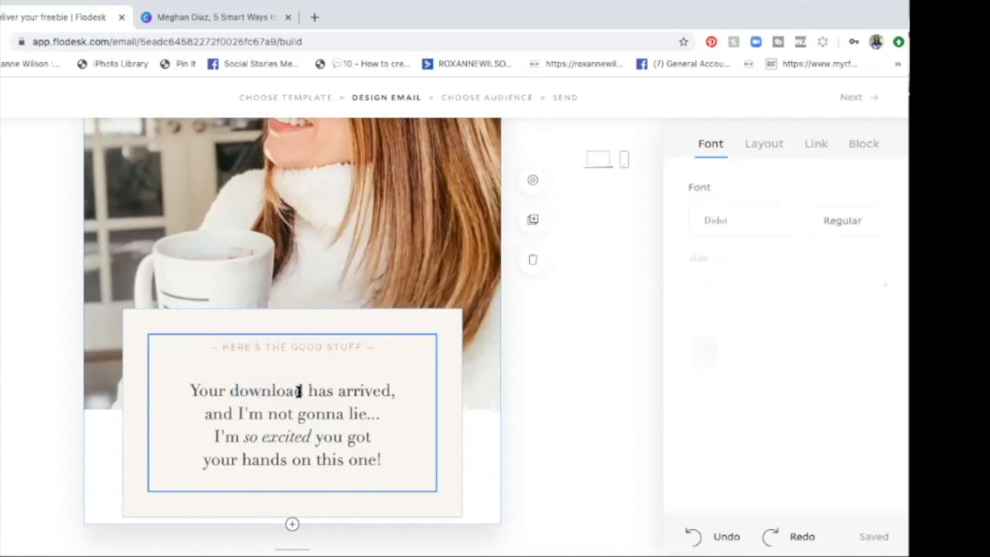
text(able guide)
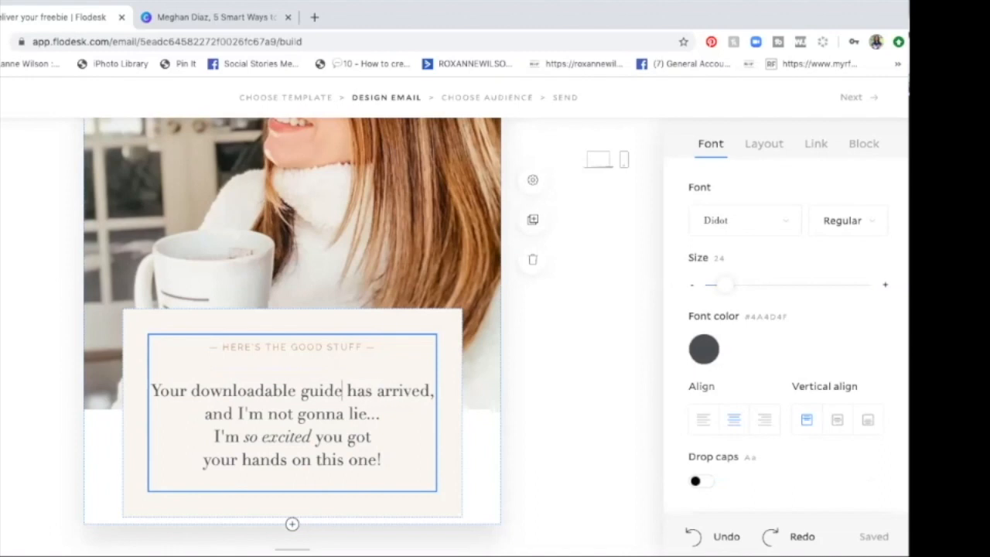
Step: Remove "I'm not gonna lie..." and join the lines so they read "and I'm so excited you got"
drag(239, 413, 381, 415)
key(BackSpace)
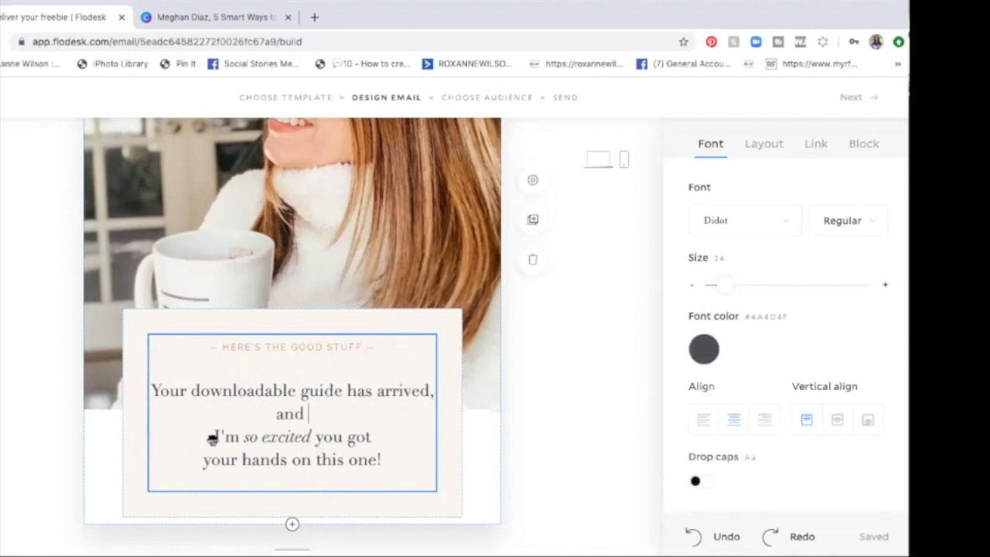
click(212, 439)
key(BackSpace)
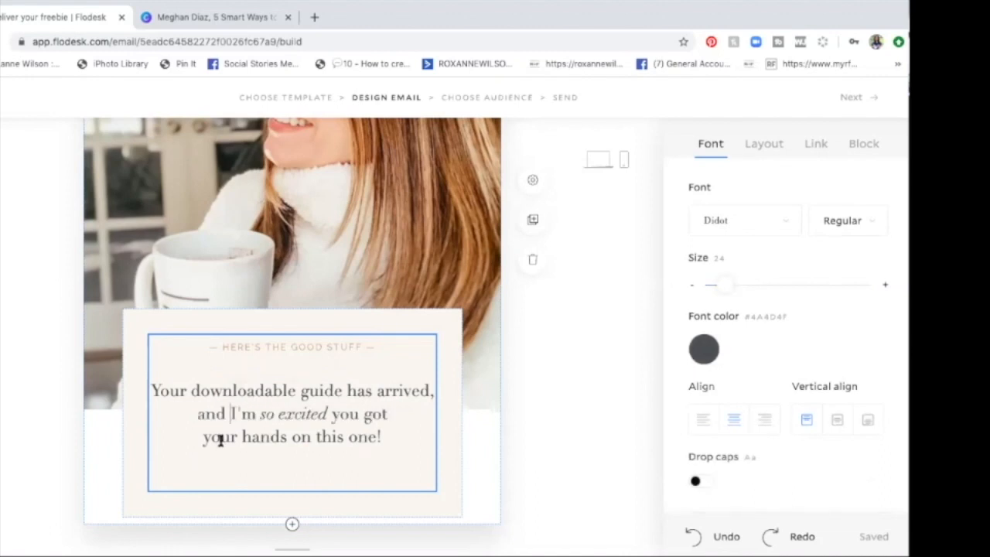
Step: Check the guide's title in Canva, return to Flodesk, and replace "one" in the text box's last line with "guide to 5"
double_click(362, 436)
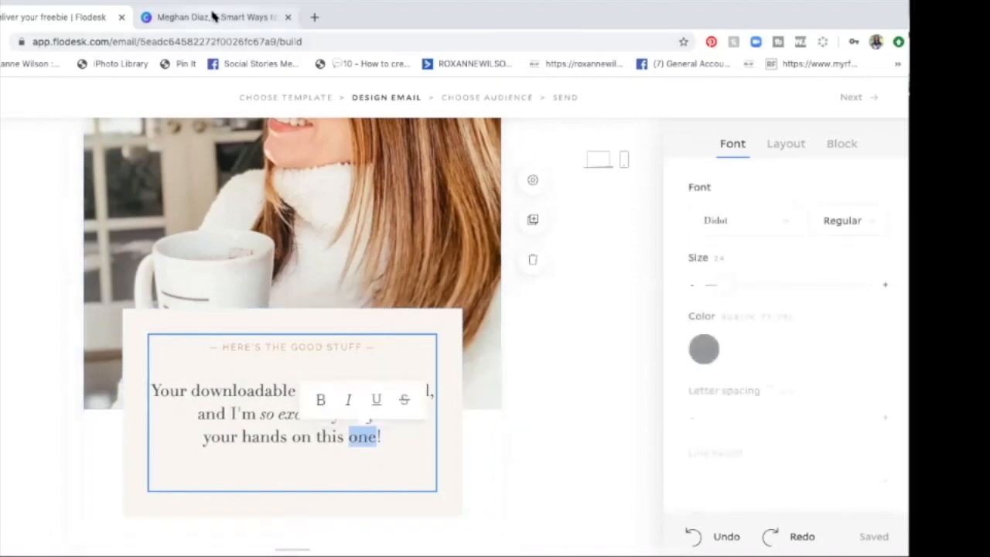
click(214, 16)
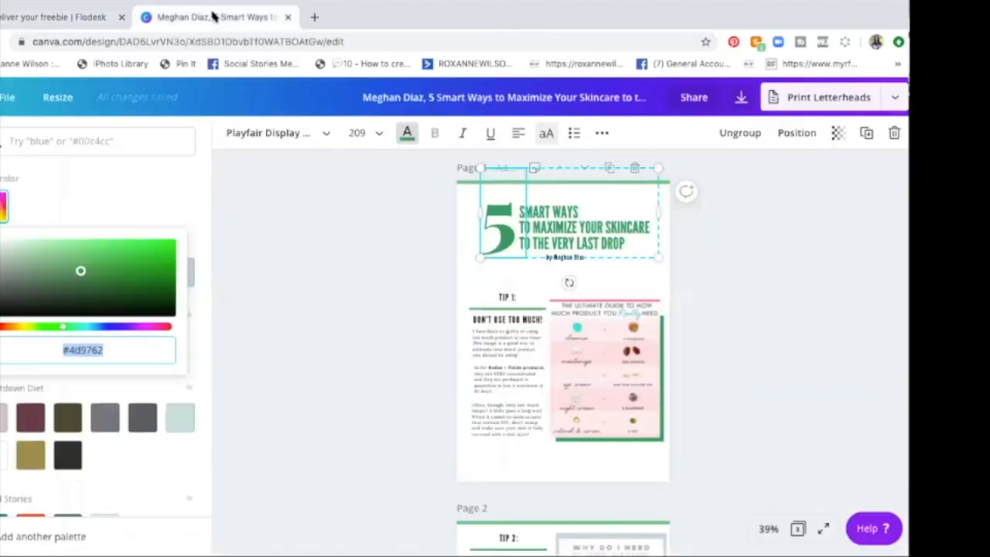
click(552, 260)
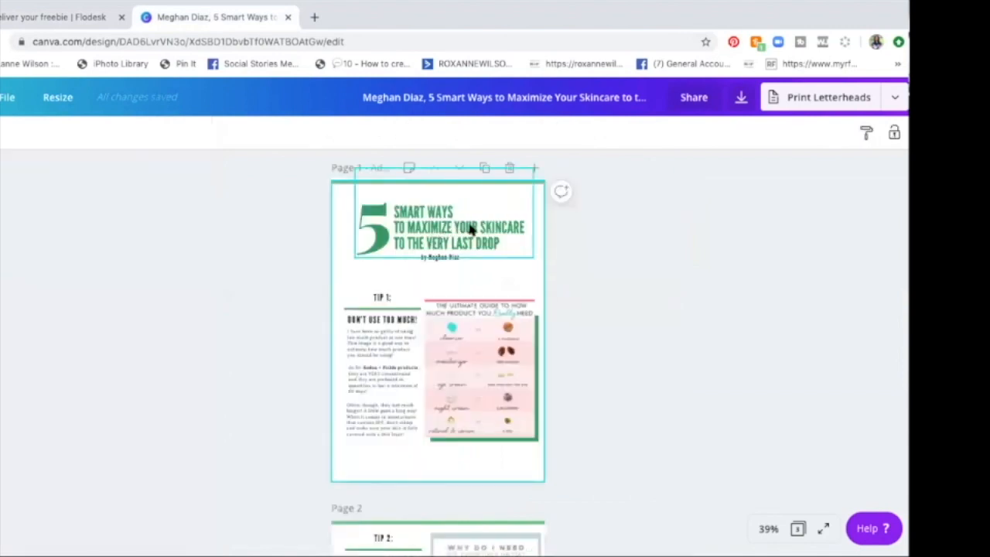
click(54, 17)
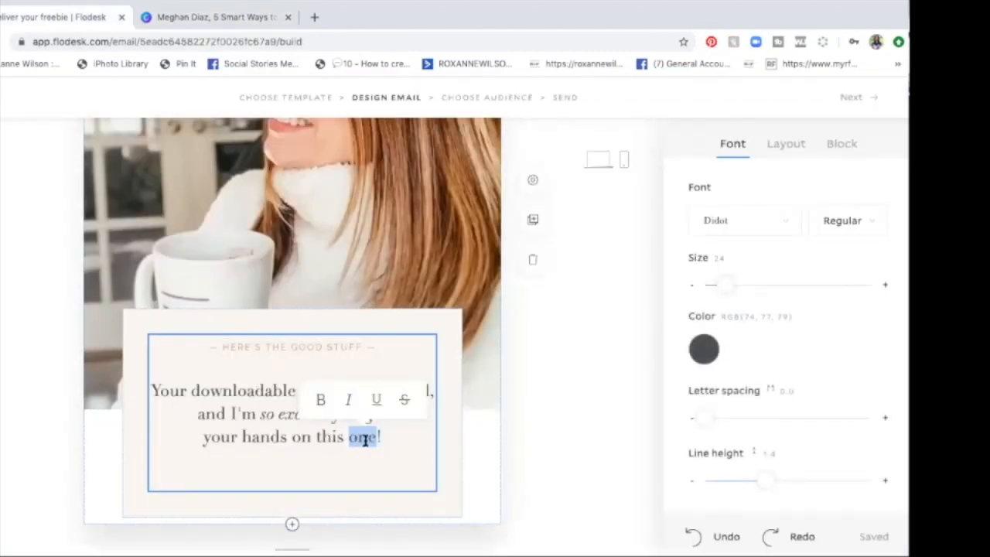
text(guide to 5 )
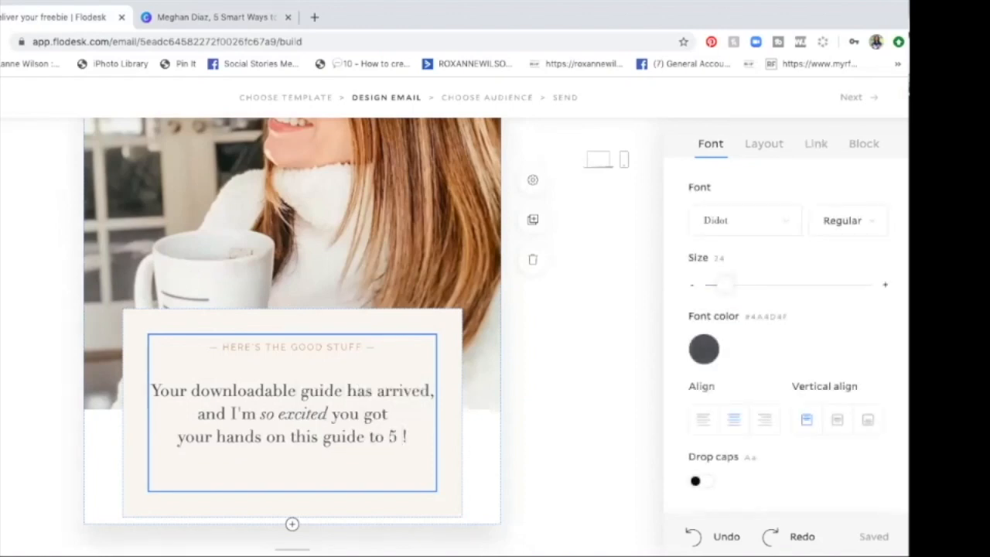
text(S)
key(BackSpace)
key(BackSpace)
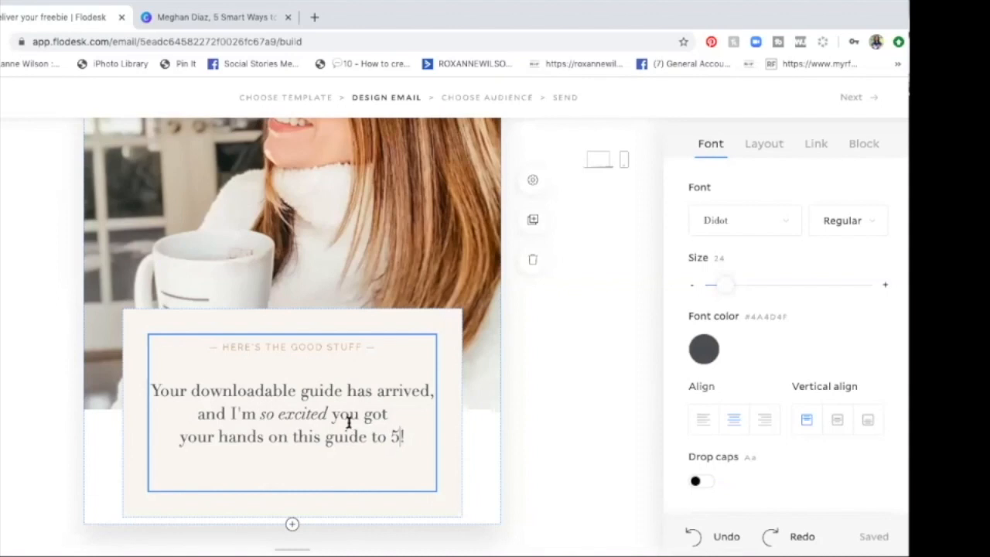
Step: Delete "to 5" from the text box's last line so it reads "your hands on this guide!"
scroll(348, 423, down, 2)
scroll(348, 424, down, 3)
scroll(347, 422, up, 3)
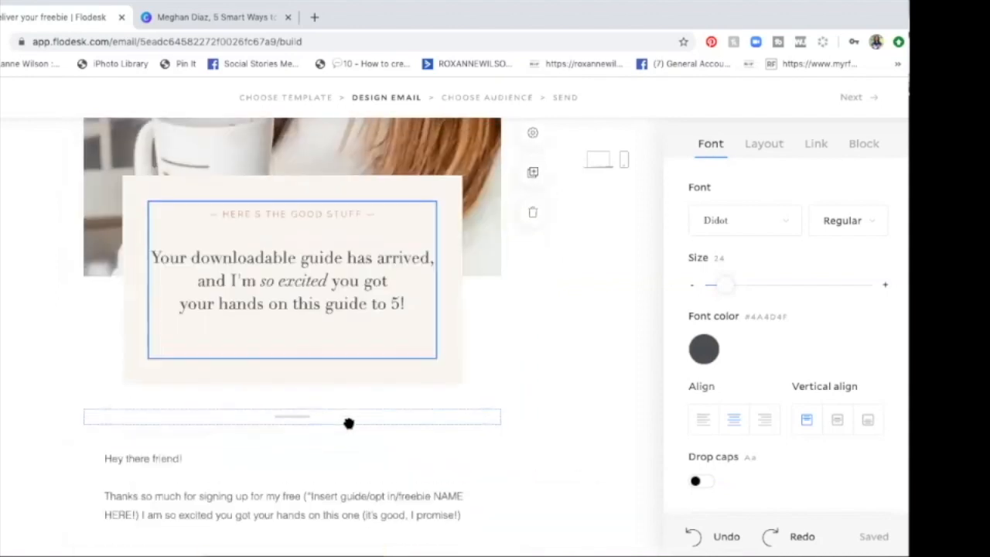
key(BackSpace)
key(BackSpace)
key(BackSpace)
key(BackSpace)
key(BackSpace)
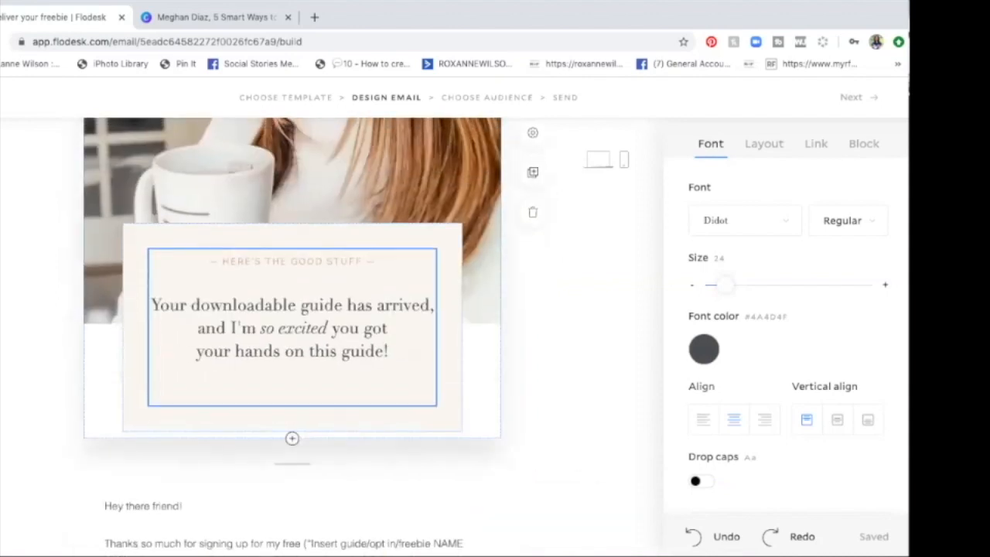
Step: Look through the tip pages of the skincare guide in Canva, and return to the Flodesk email
scroll(290, 425, down, 1)
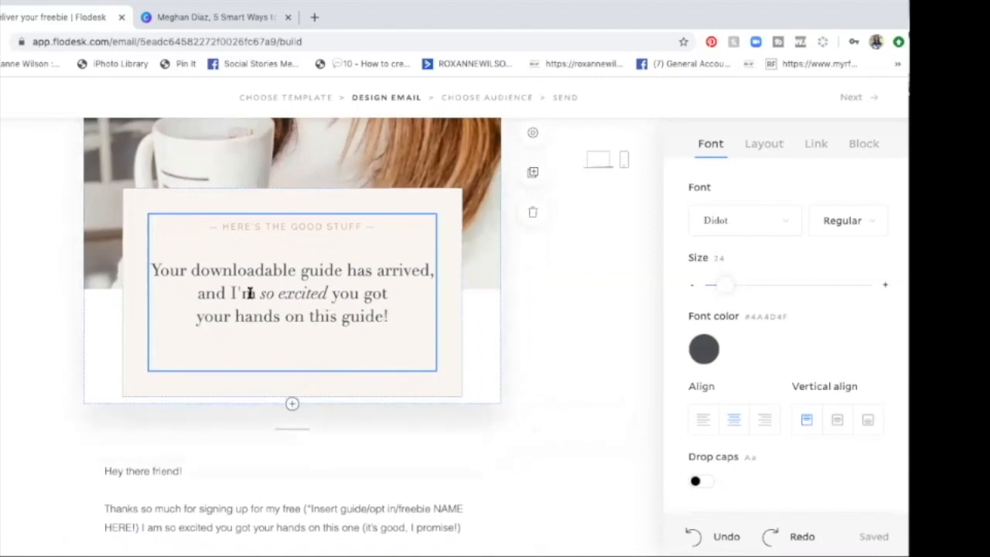
scroll(250, 293, up, 2)
click(177, 17)
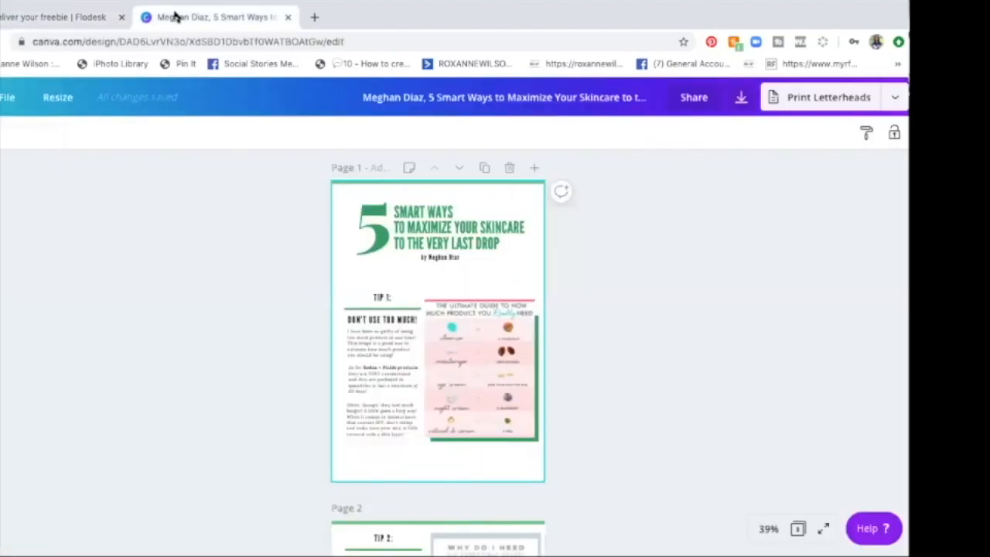
scroll(276, 297, down, 5)
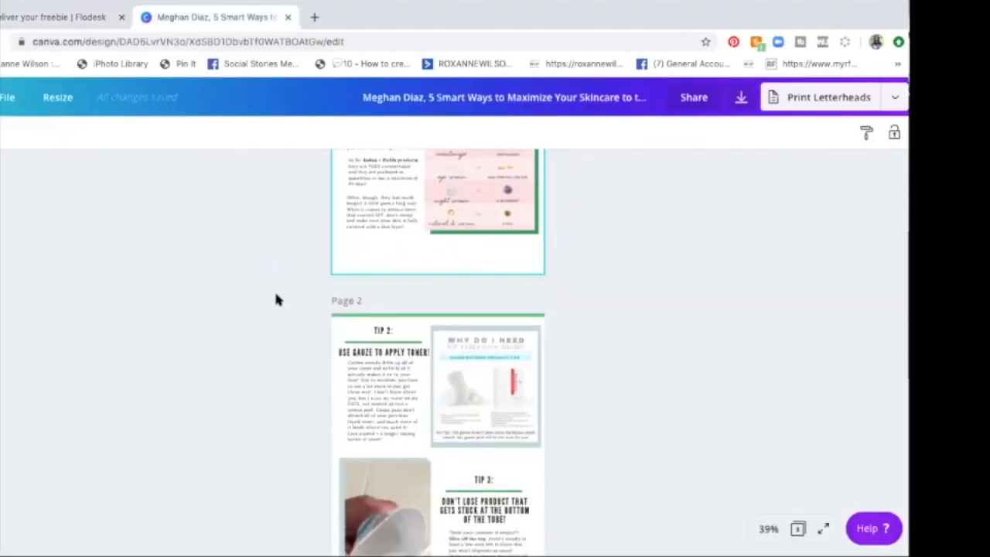
scroll(276, 299, down, 4)
scroll(276, 300, up, 8)
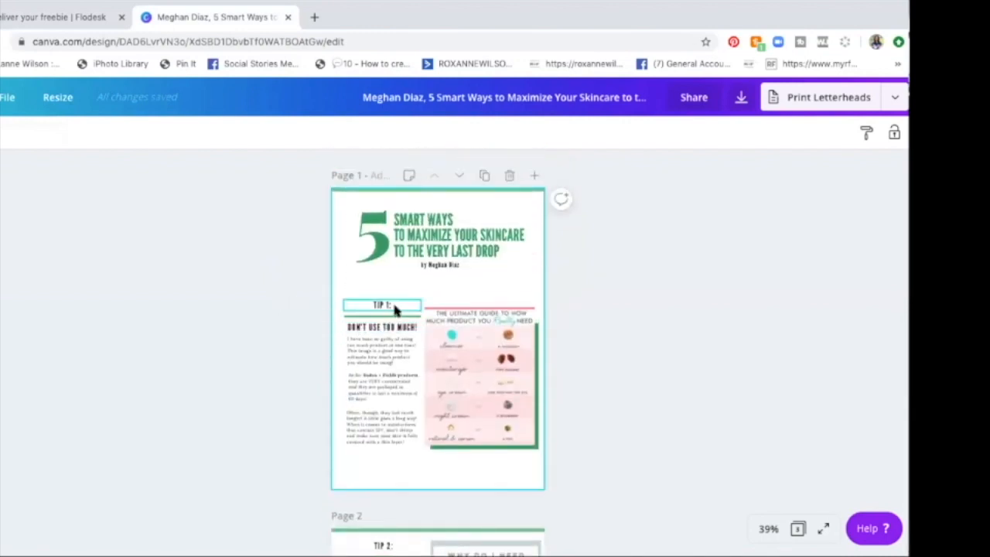
click(90, 18)
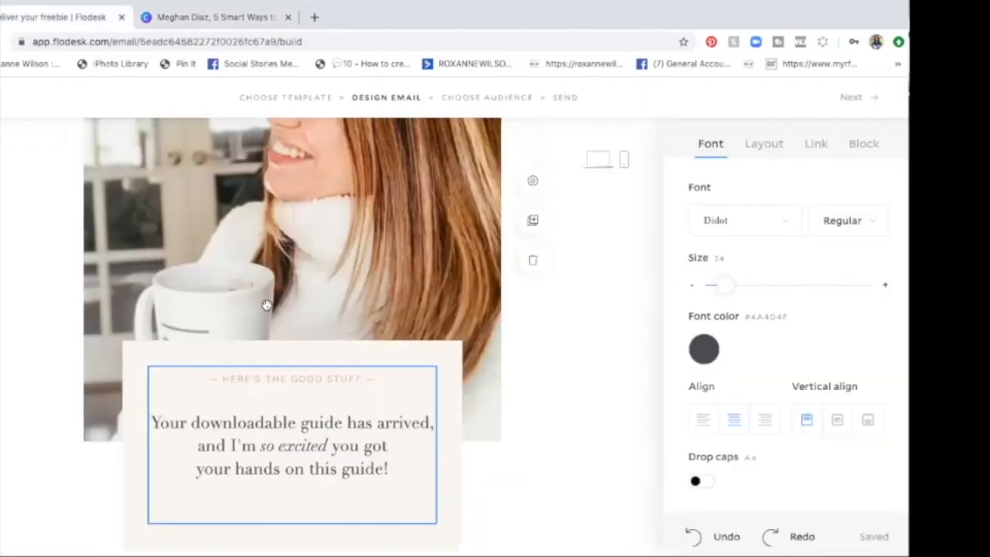
Step: Try the custom color #4D9762 as the background of the text box overlapping the portrait
click(304, 360)
scroll(304, 360, up, 5)
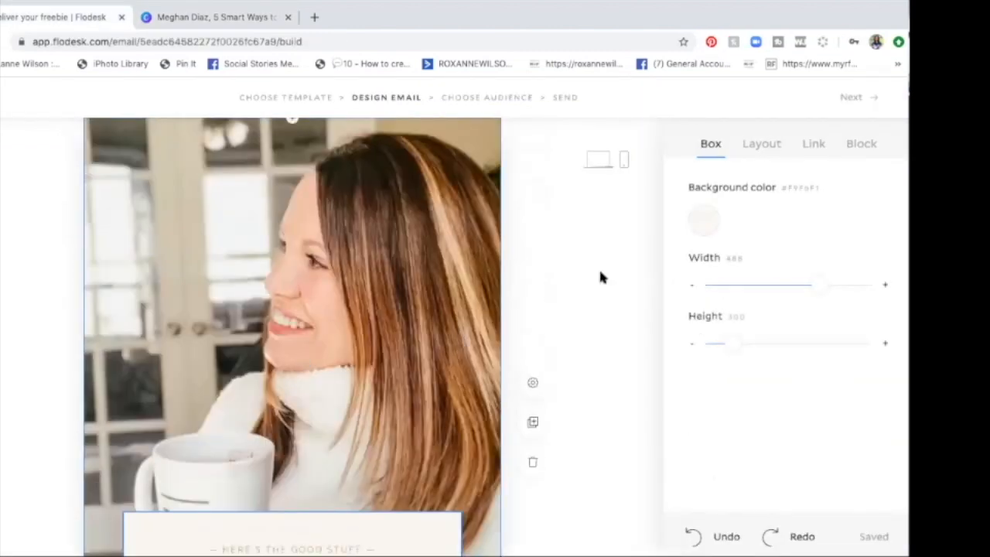
click(697, 237)
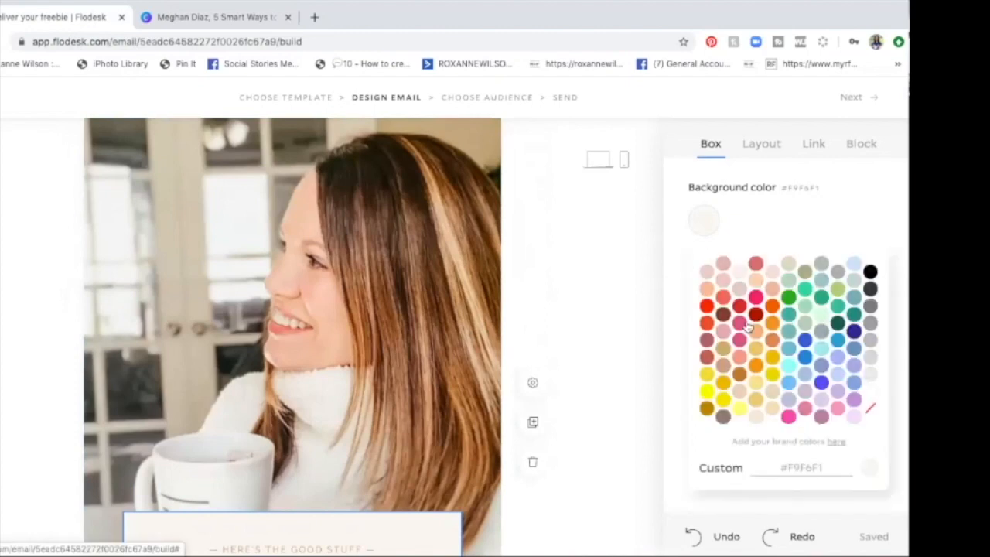
click(779, 464)
text(#4D9762)
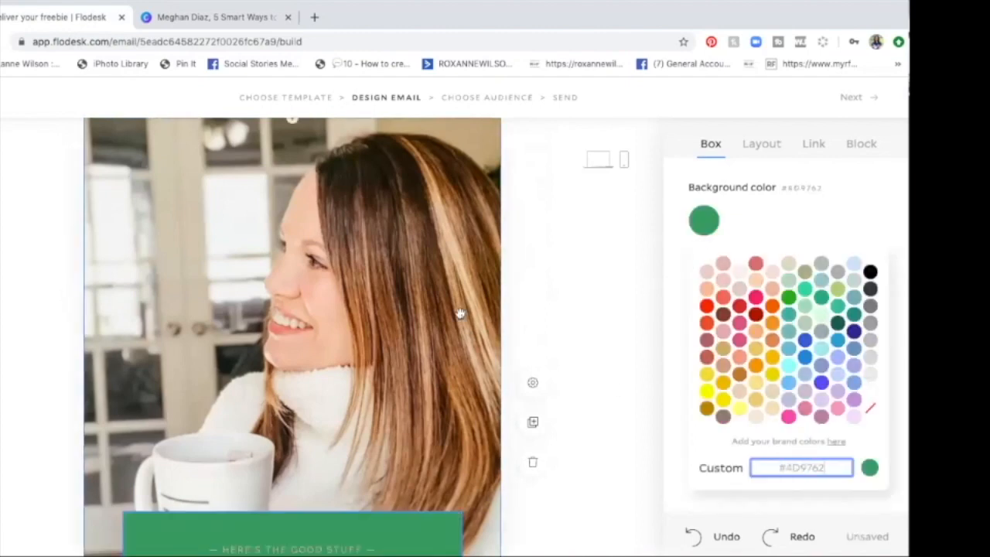
Step: Set the background color of the text box overlapping the portrait to the pale mint green #DCFFE1
scroll(459, 313, down, 2)
scroll(460, 313, down, 1)
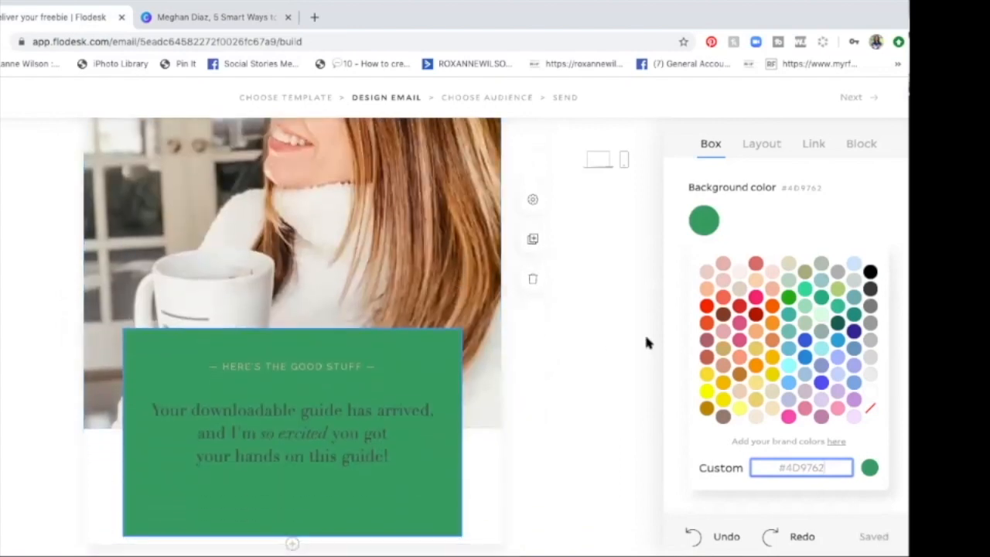
click(870, 470)
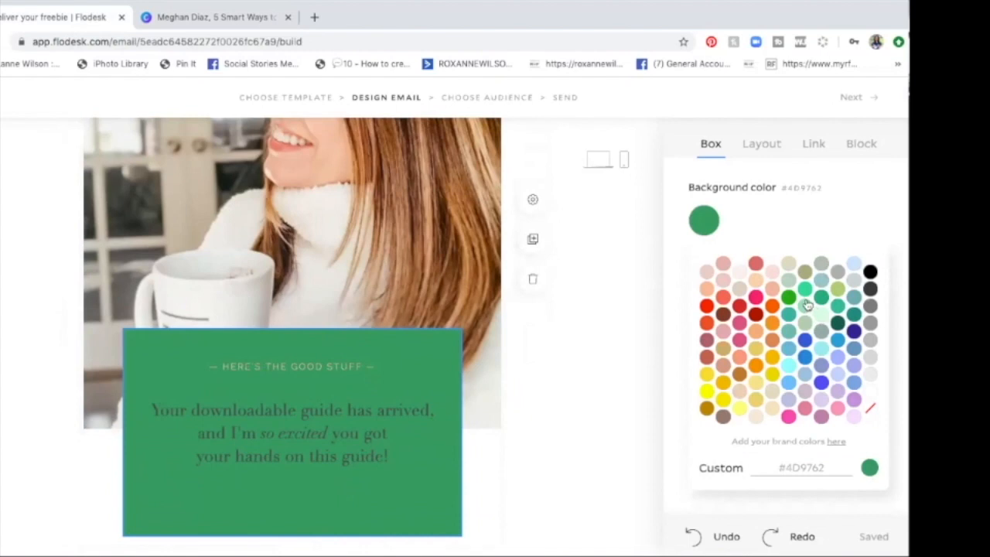
click(819, 321)
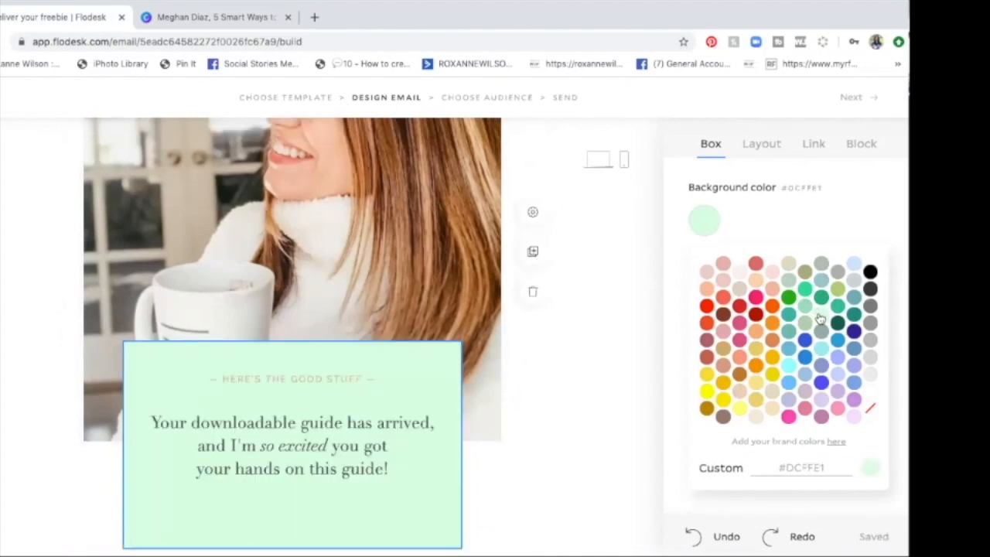
Step: Change the color of the small "HERE'S THE GOOD STUFF" line in the text box to teal green
triple_click(339, 382)
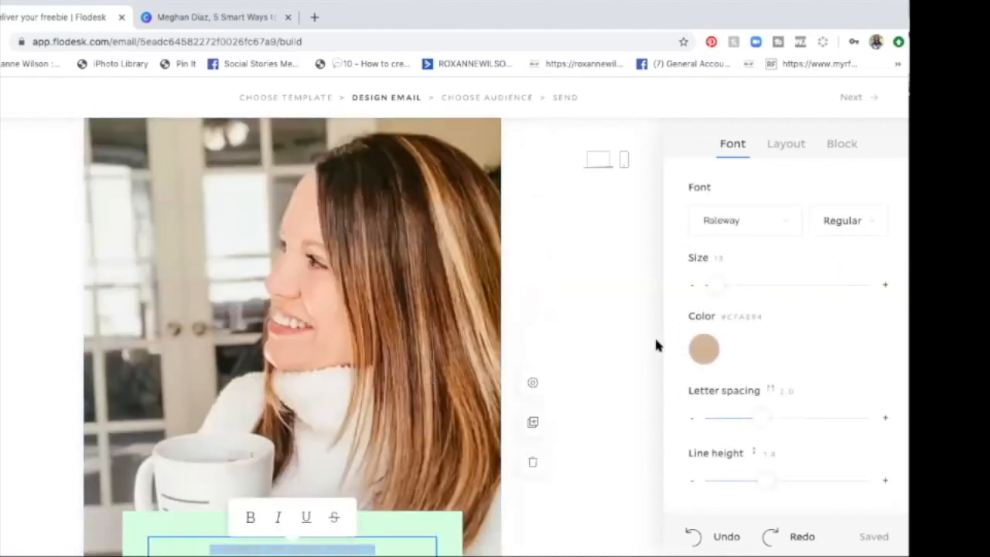
scroll(654, 346, down, 1)
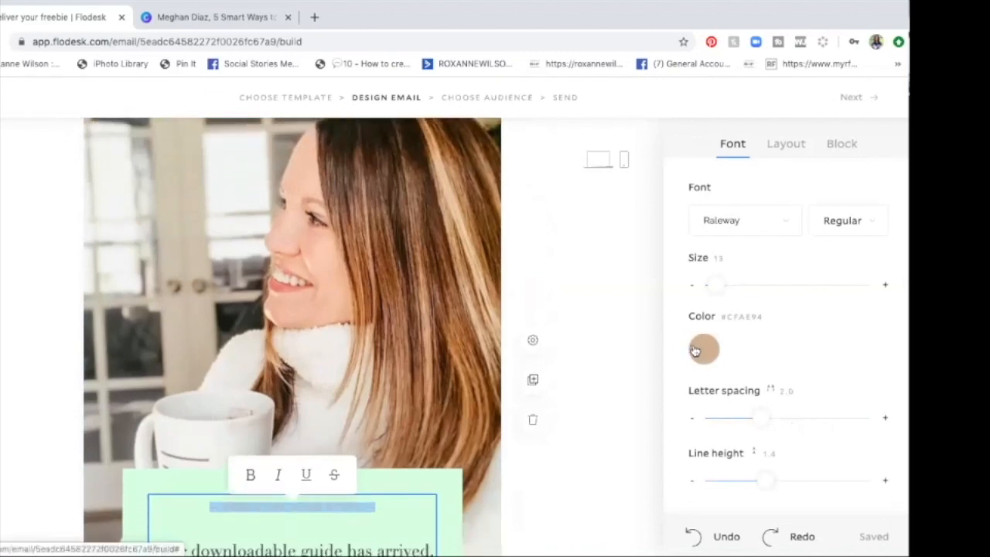
click(695, 351)
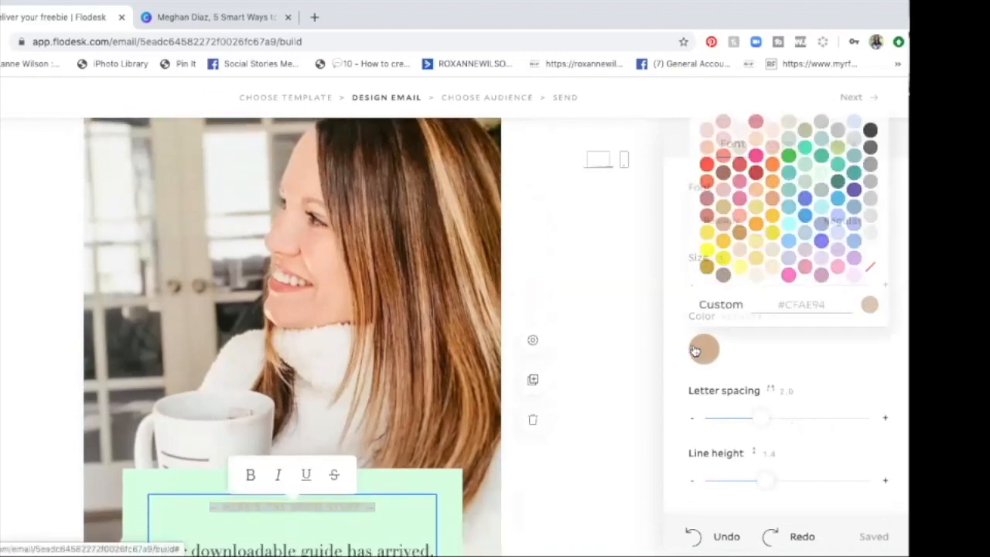
click(839, 164)
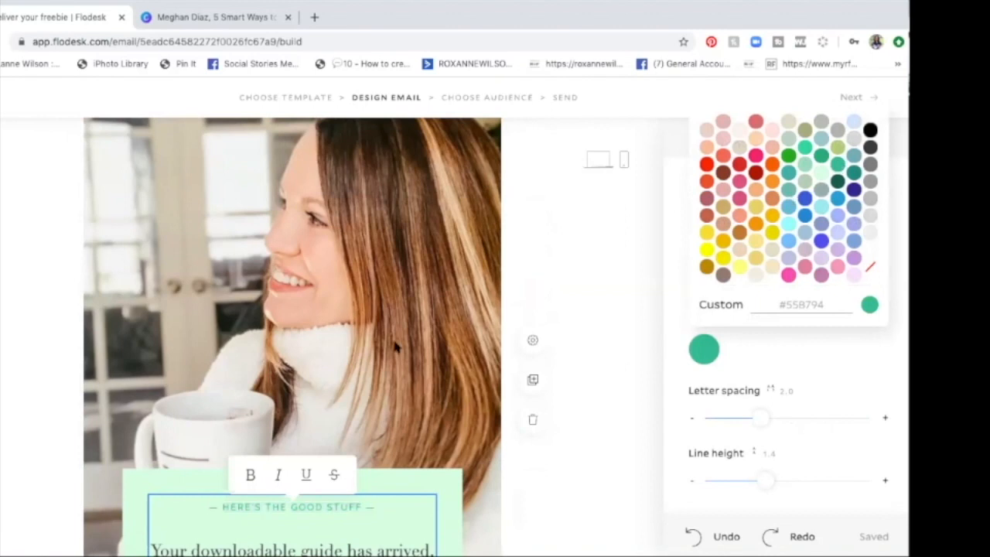
click(338, 369)
scroll(257, 352, down, 4)
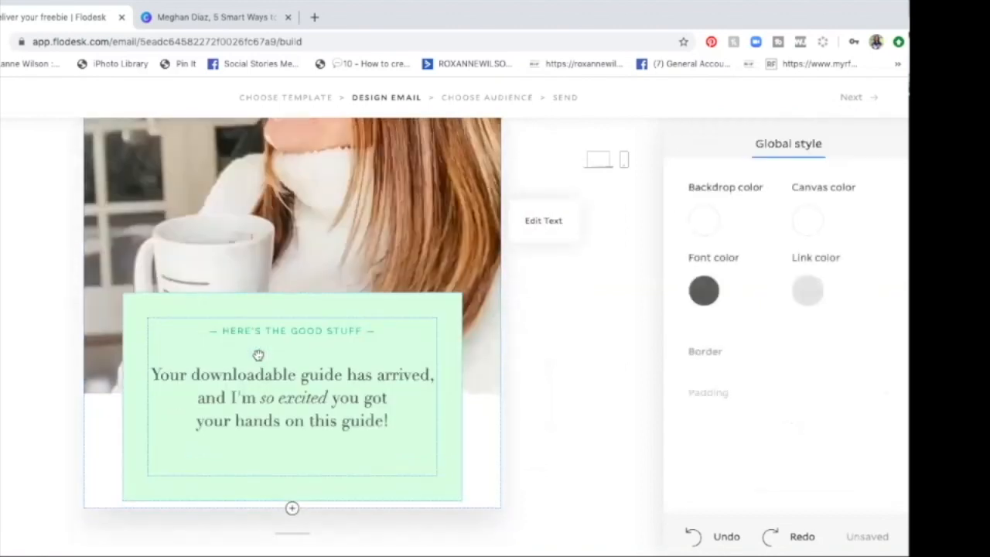
Step: Review the recolored text box, the divider, and the greeting text and download button below it
scroll(257, 352, down, 2)
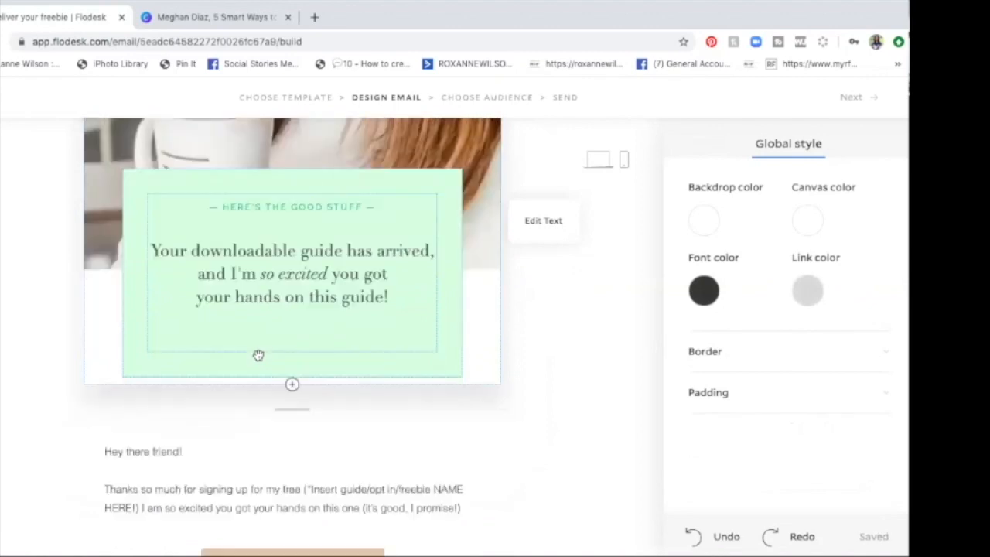
scroll(258, 355, down, 2)
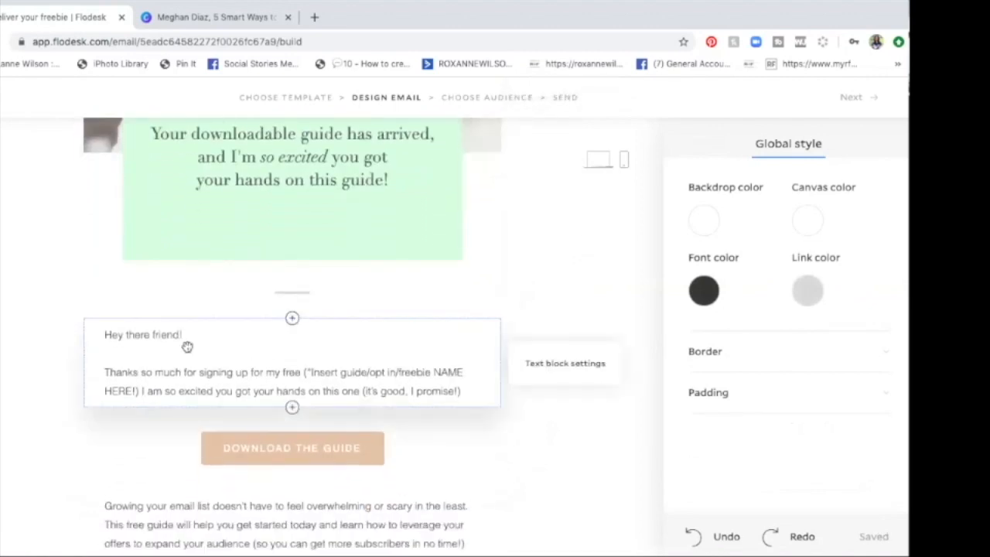
scroll(187, 346, down, 1)
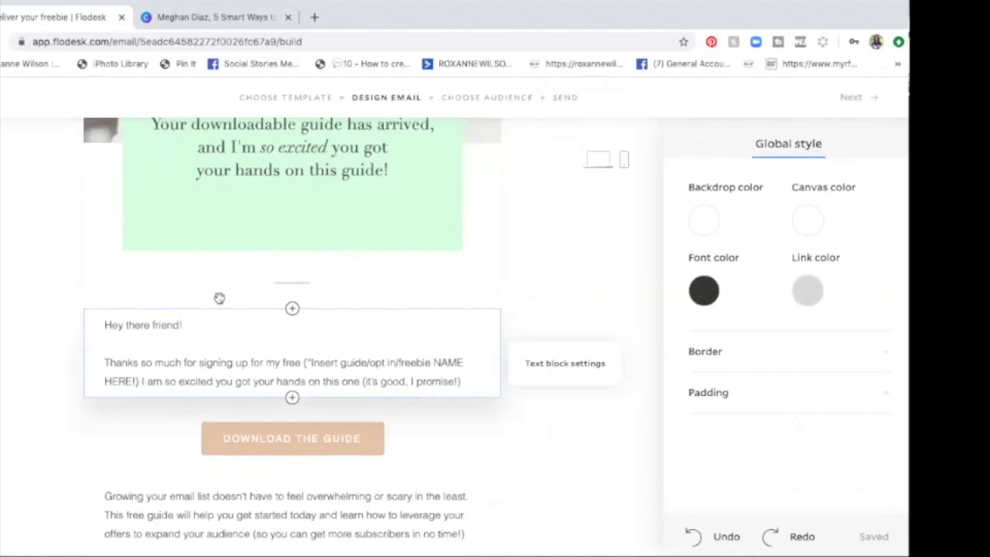
click(245, 208)
scroll(256, 206, up, 5)
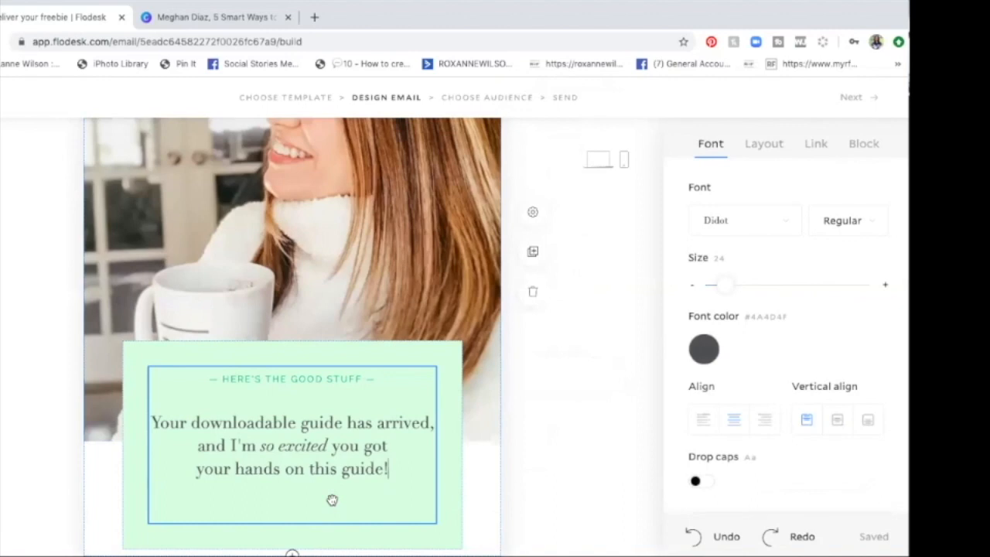
scroll(332, 500, down, 3)
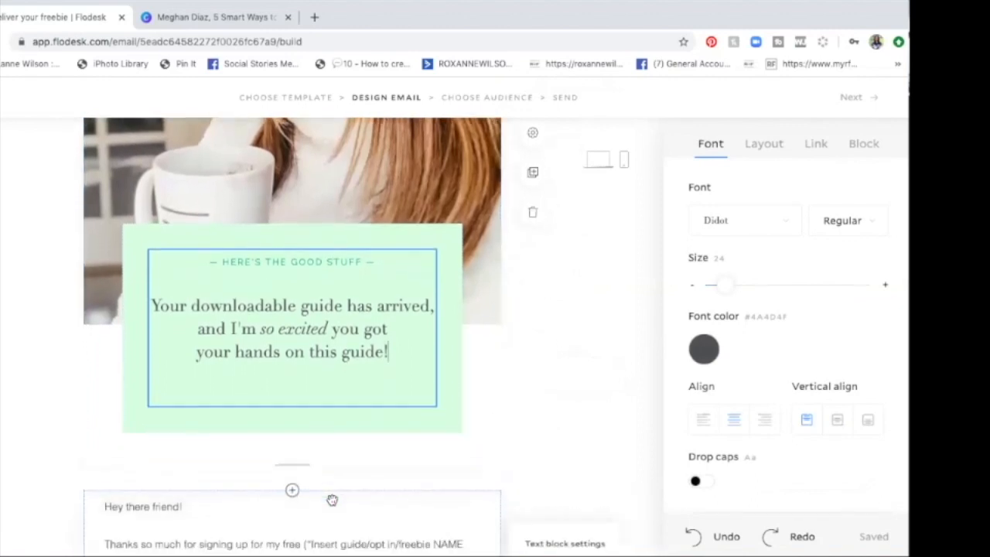
scroll(332, 499, down, 1)
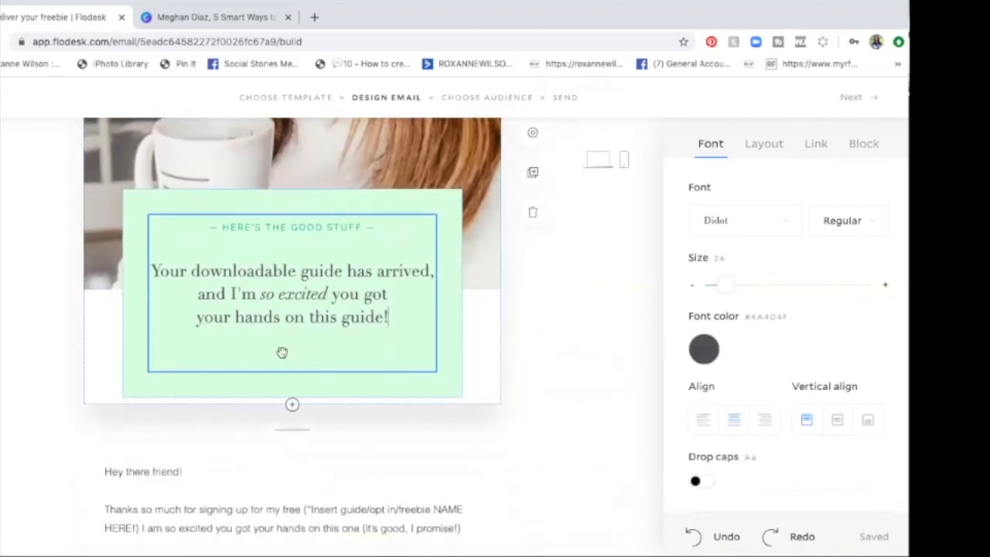
scroll(283, 353, down, 3)
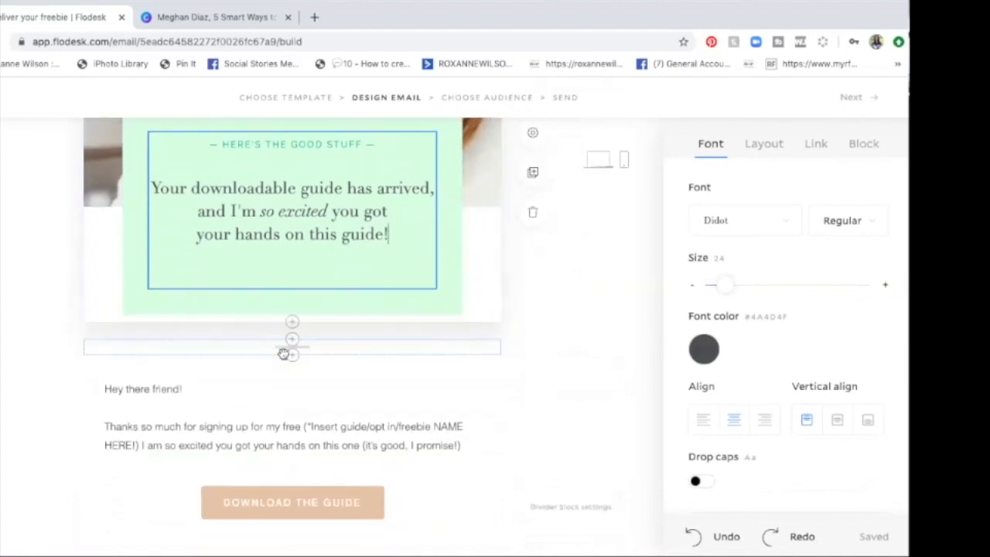
click(86, 285)
scroll(96, 348, down, 1)
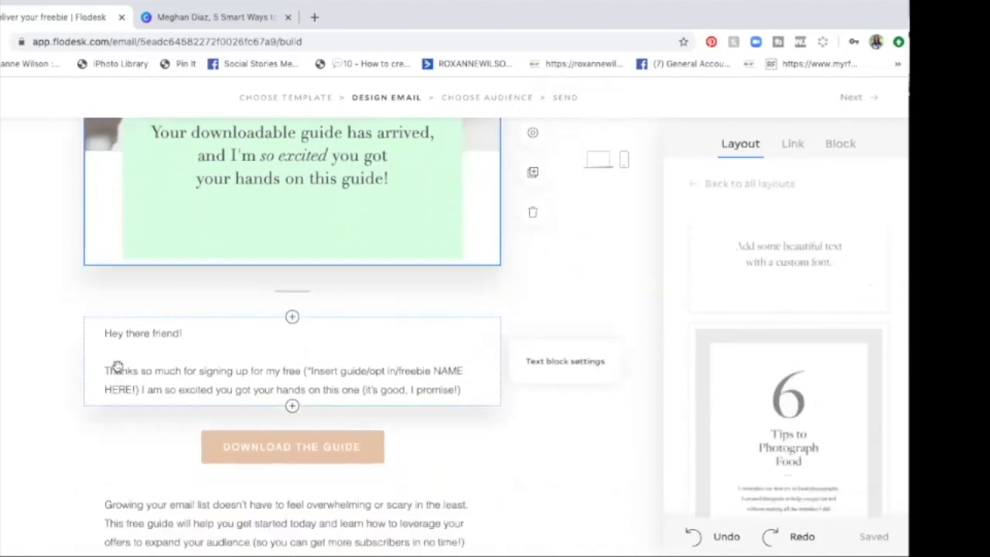
double_click(154, 334)
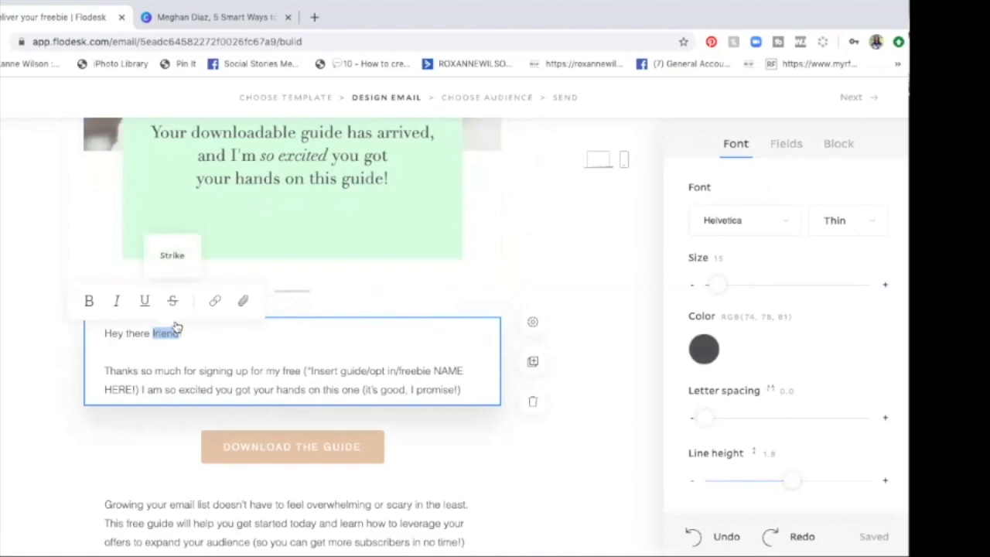
scroll(541, 261, left, 5)
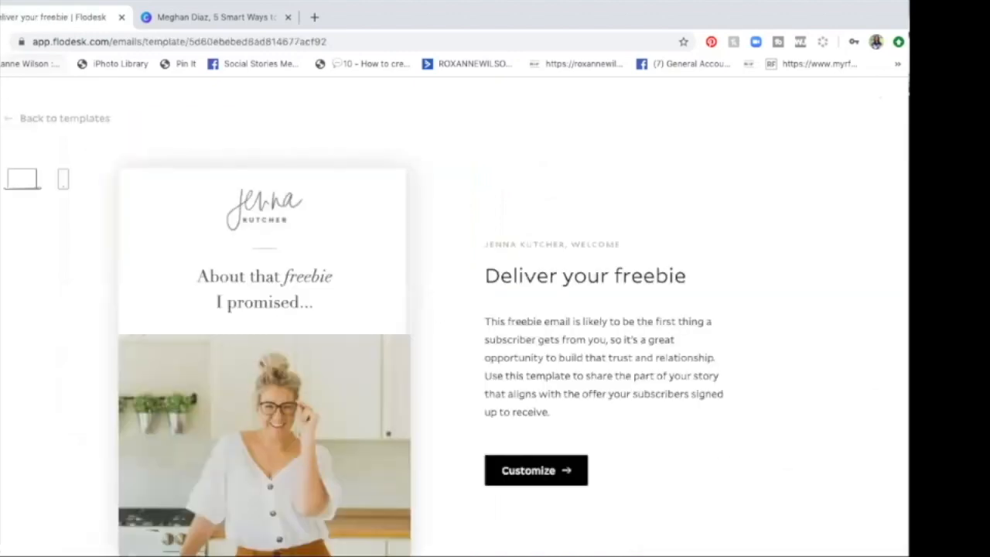
scroll(541, 260, right, 5)
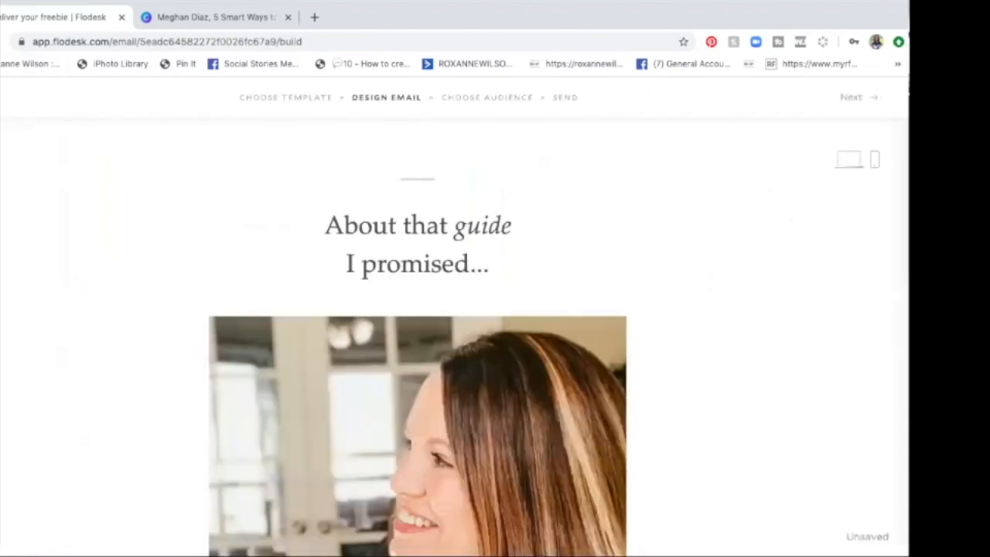
scroll(206, 268, down, 5)
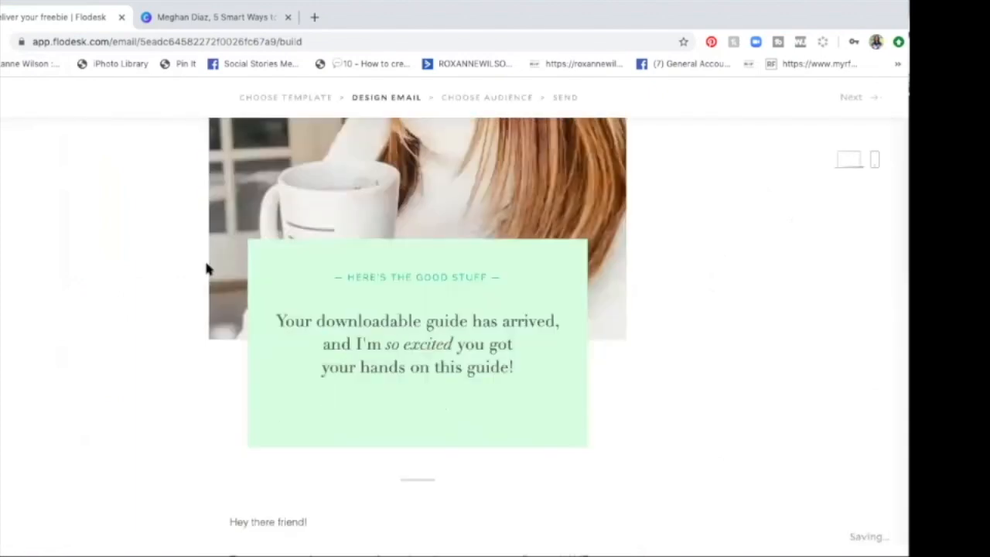
scroll(206, 268, down, 3)
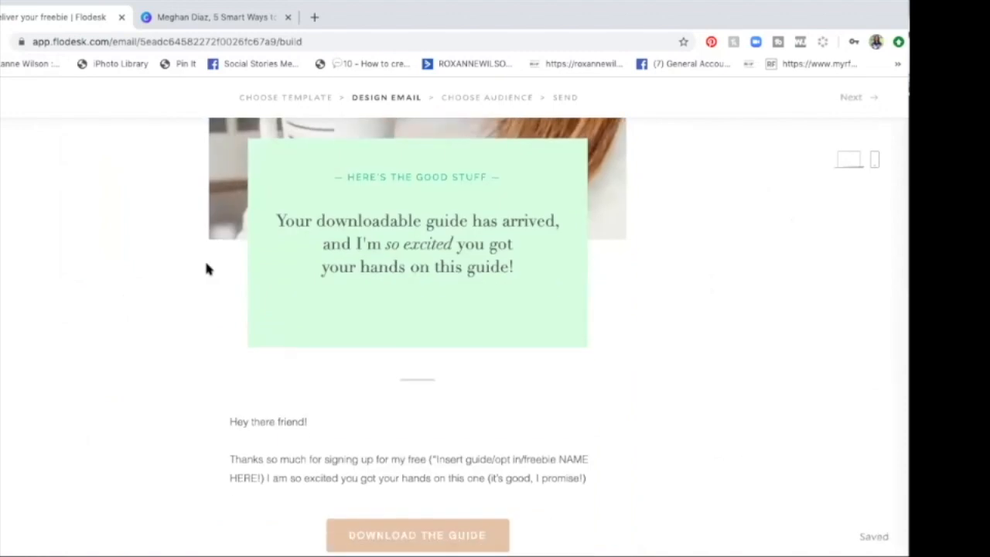
scroll(206, 268, down, 2)
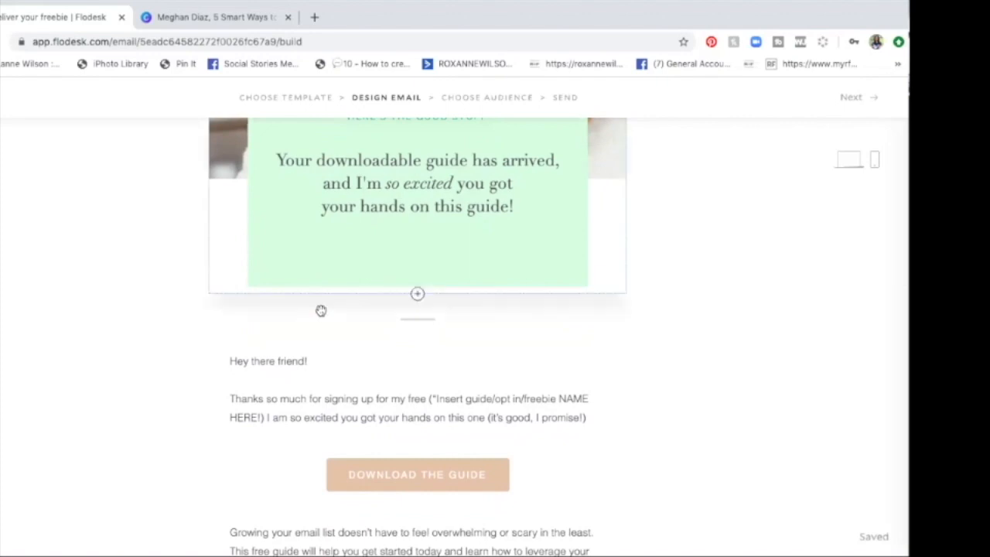
Step: Copy the title "5 Smart Ways to Maximize Your Skincare to the Very Last Drop" from the Canva design name and return to Flodesk's greeting text
click(318, 402)
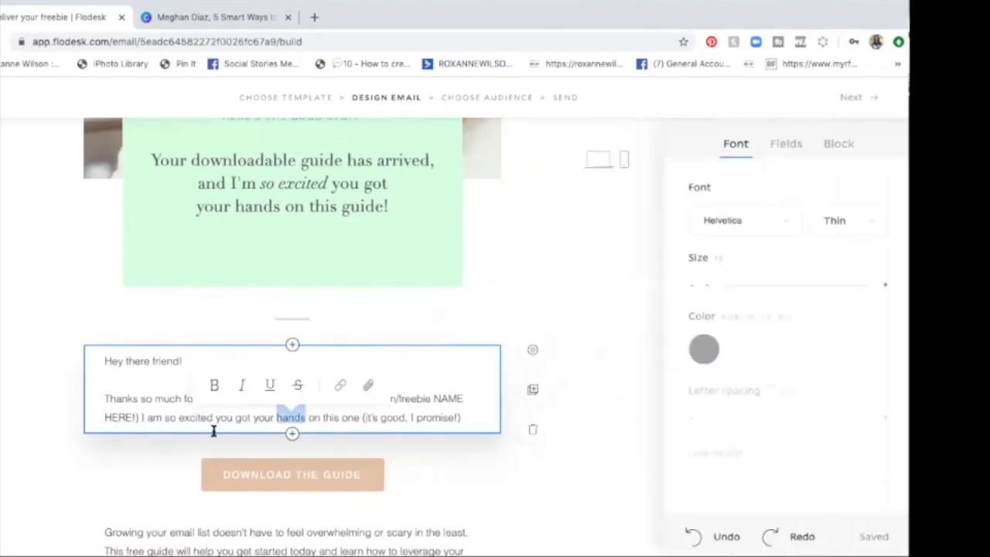
click(177, 411)
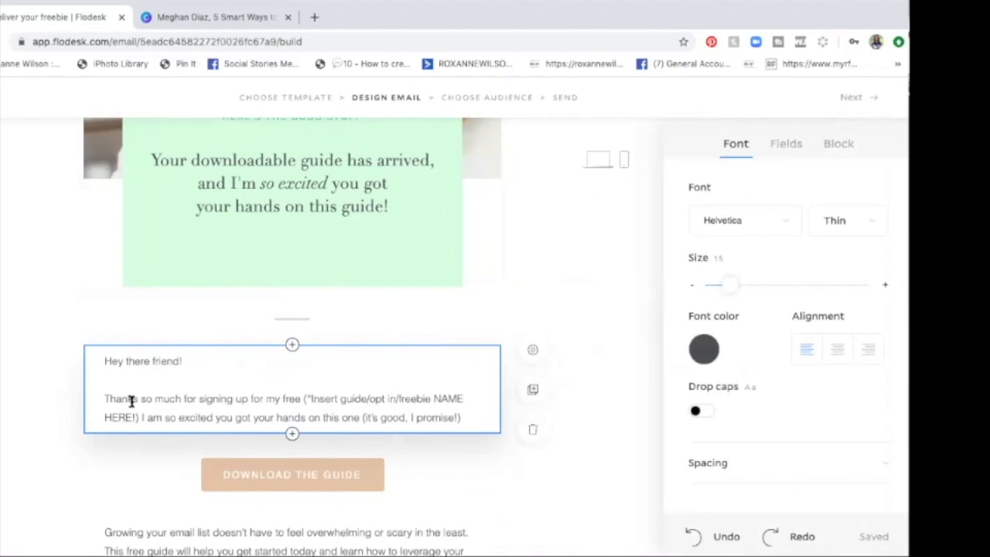
click(203, 17)
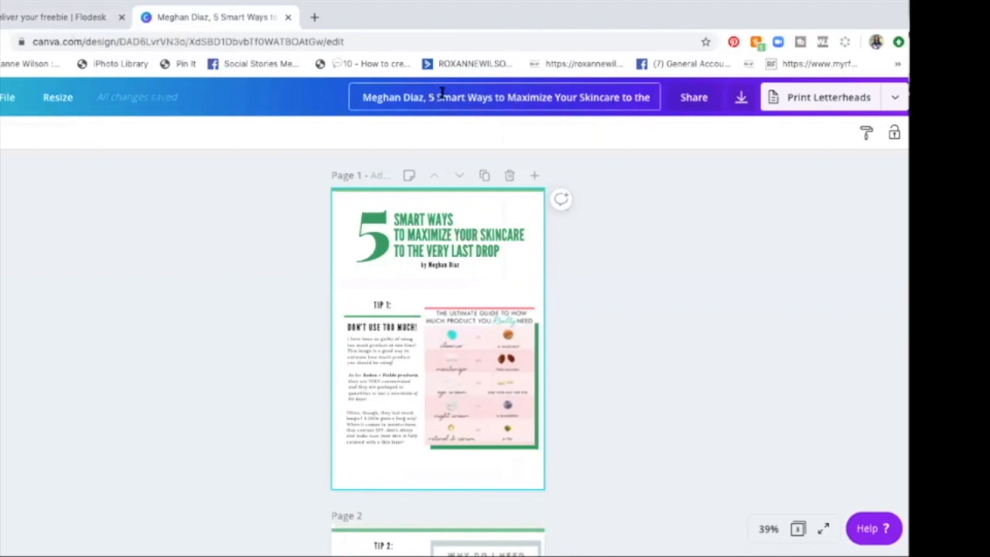
drag(427, 98, 654, 99)
key(ctrl+c)
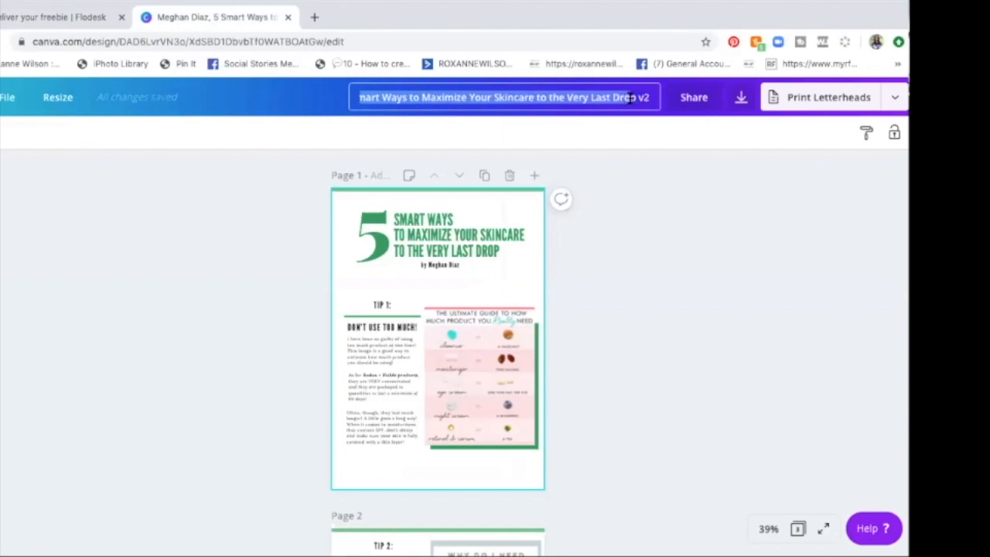
click(35, 14)
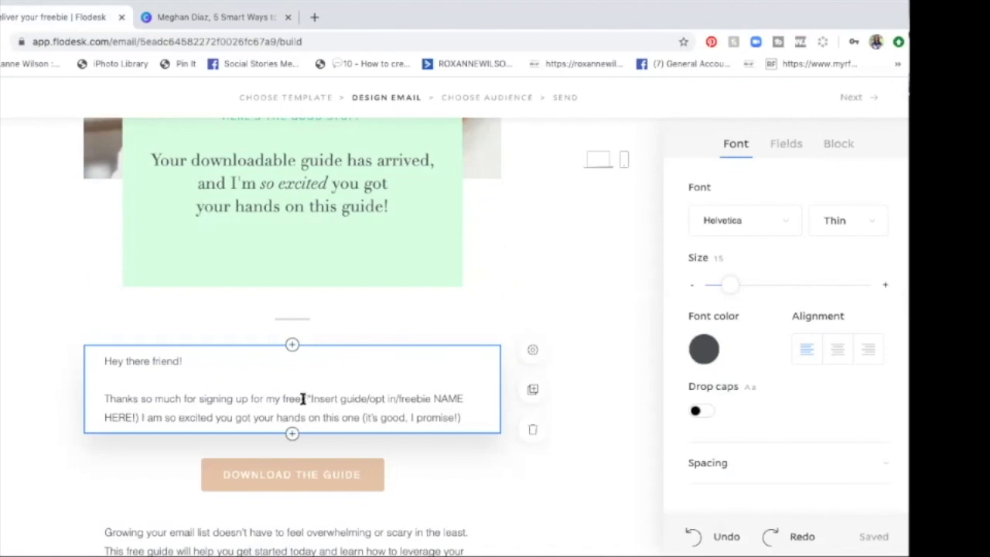
Step: Replace the freebie name placeholder in the greeting paragraph with "guide to 5 Smart Ways to Maximize Your Skincare to the Very Last Drop."
click(303, 399)
text(guide to)
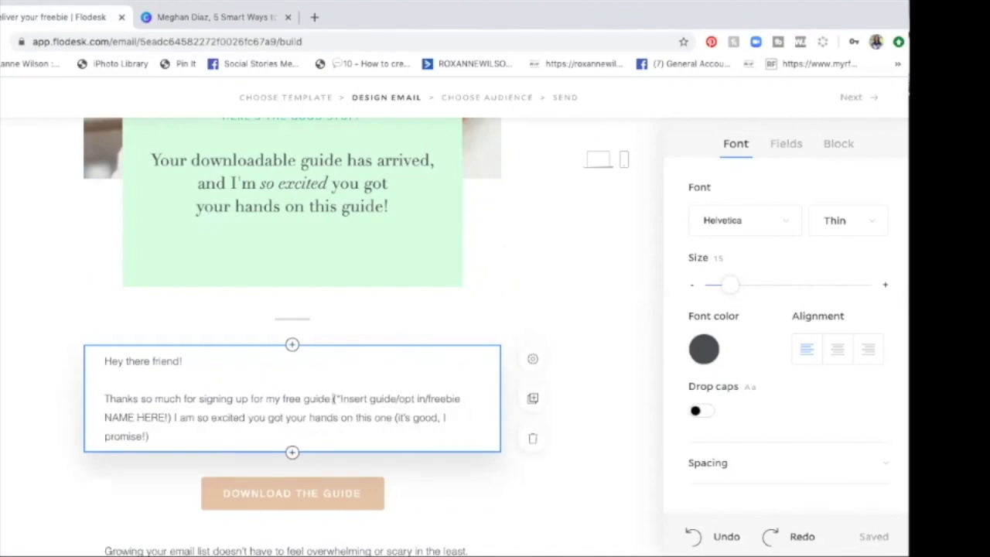
key(ctrl+v)
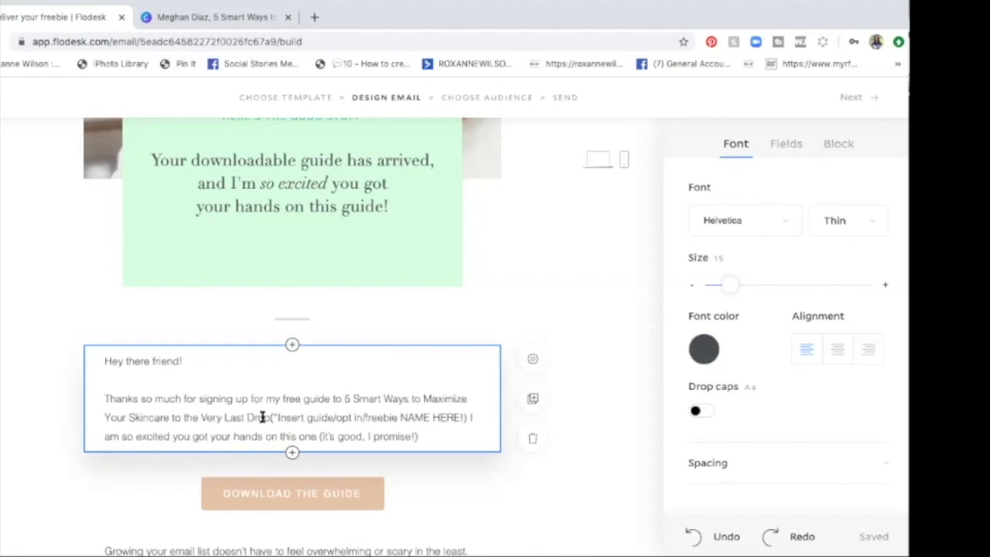
mouse_move(275, 417)
mouse_down()
mouse_move(464, 417)
mouse_move(272, 418)
mouse_up()
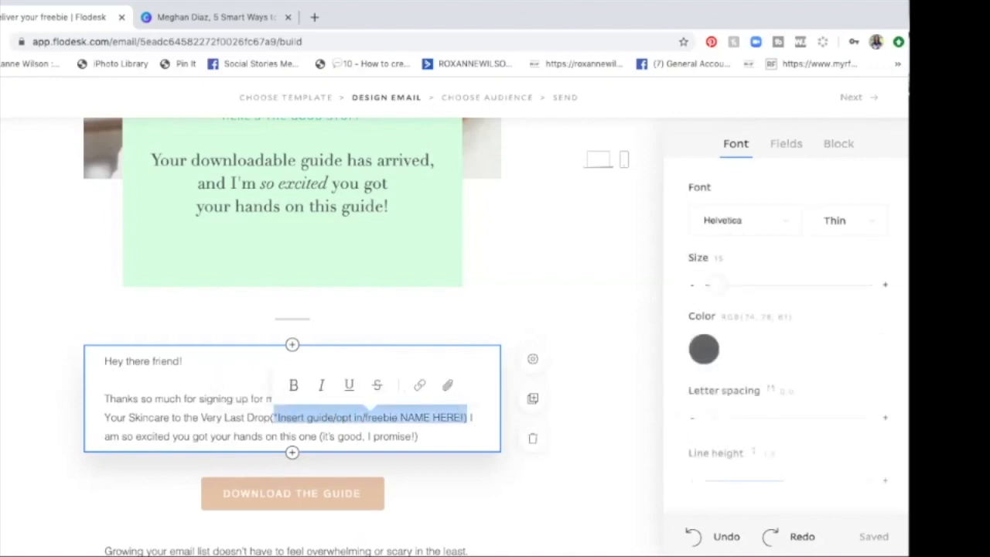
key(BackSpace)
text(. I am so excited you go)
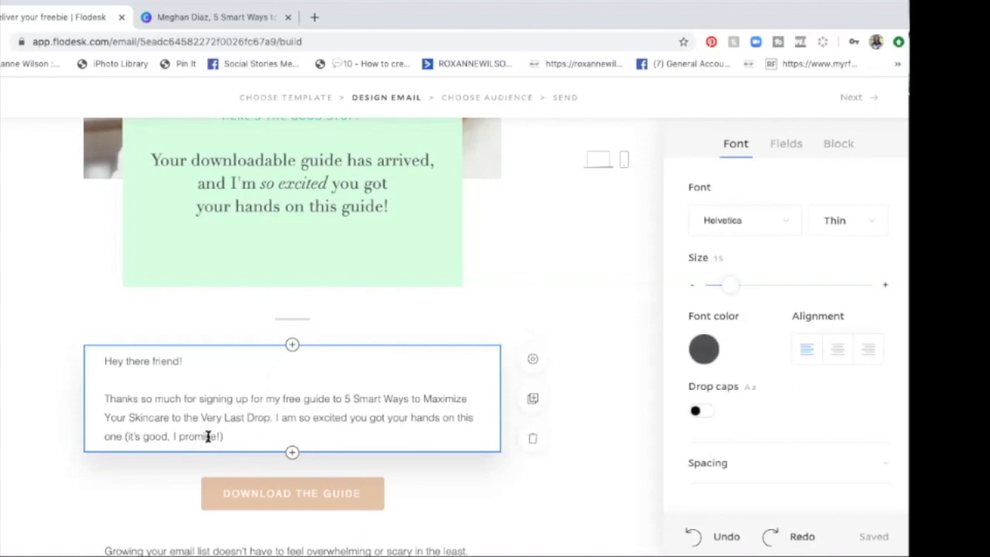
Step: Open the download button's custom fill color and copy the hex code of the large green "5" in the Canva guide's title
scroll(181, 438, down, 1)
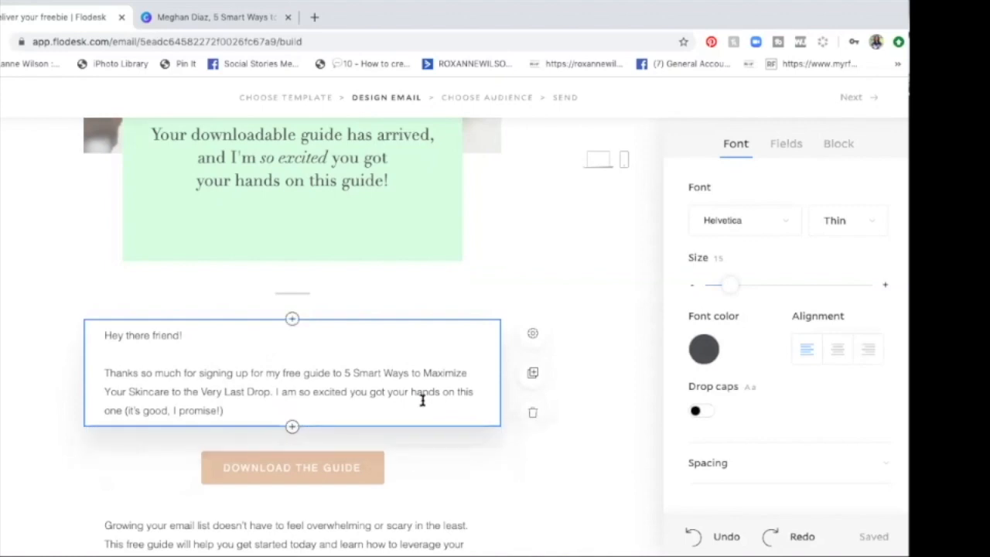
scroll(382, 396, down, 3)
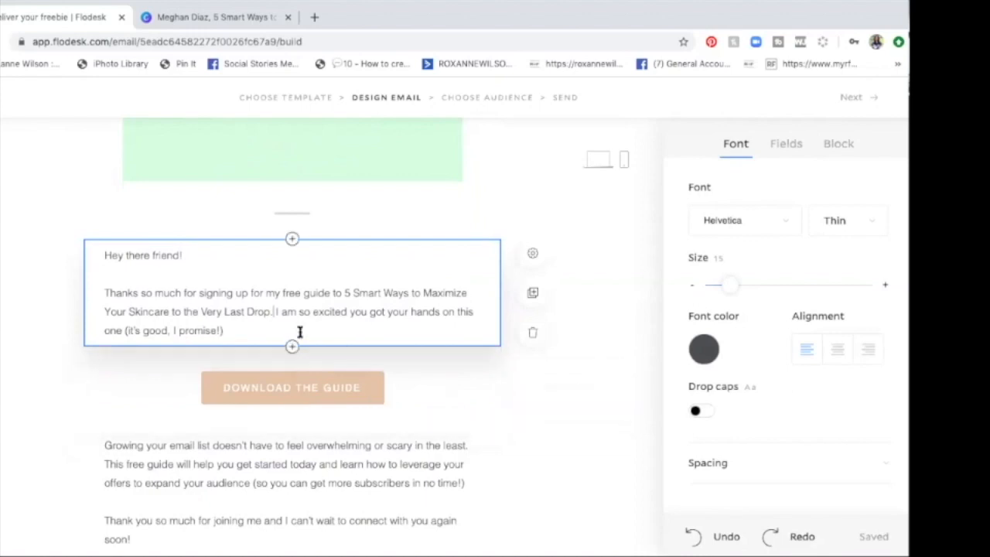
scroll(304, 341, down, 1)
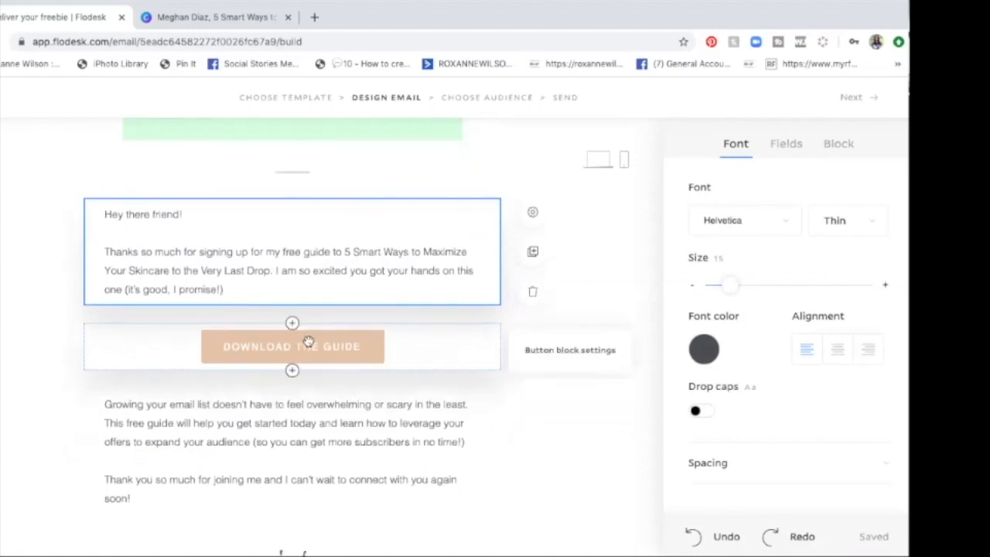
double_click(307, 341)
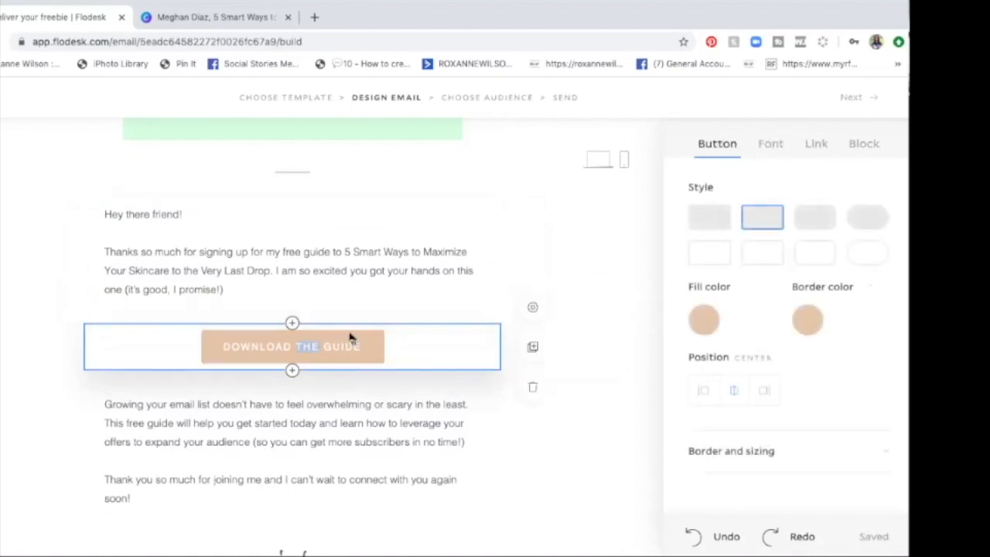
click(702, 322)
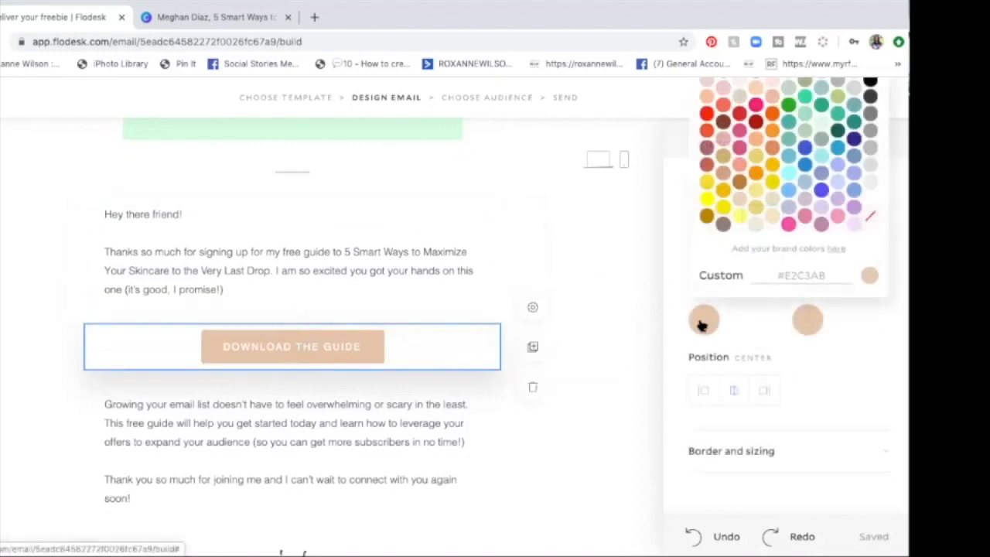
click(791, 276)
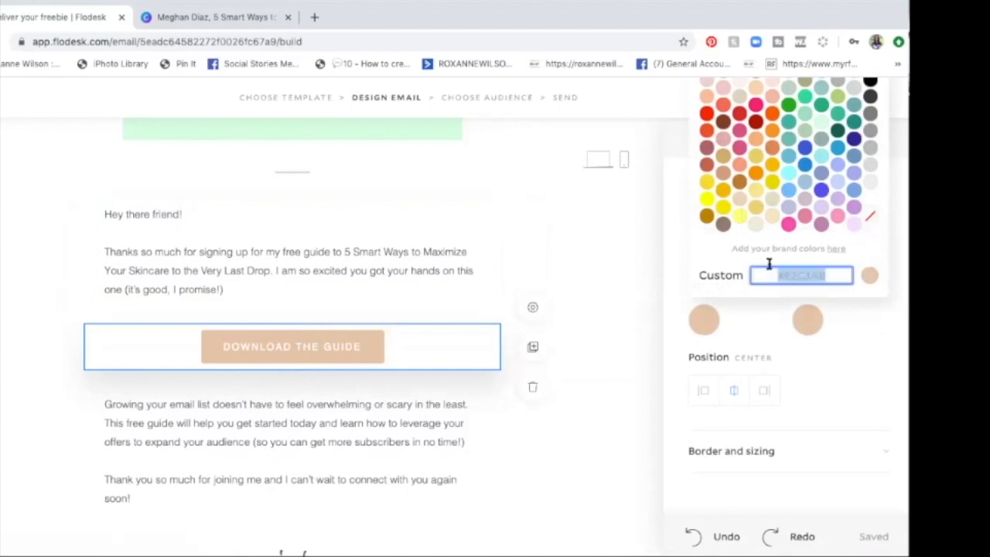
click(223, 20)
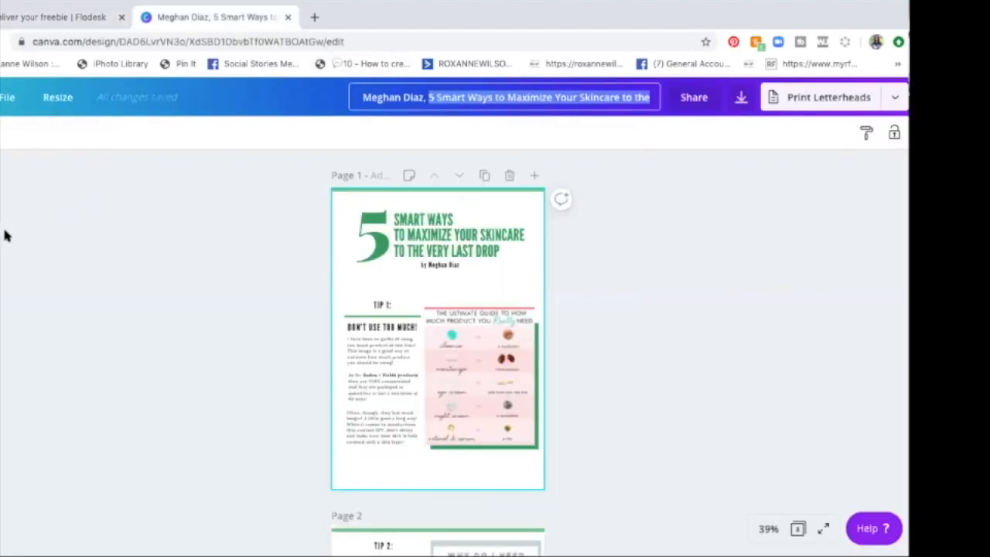
click(377, 245)
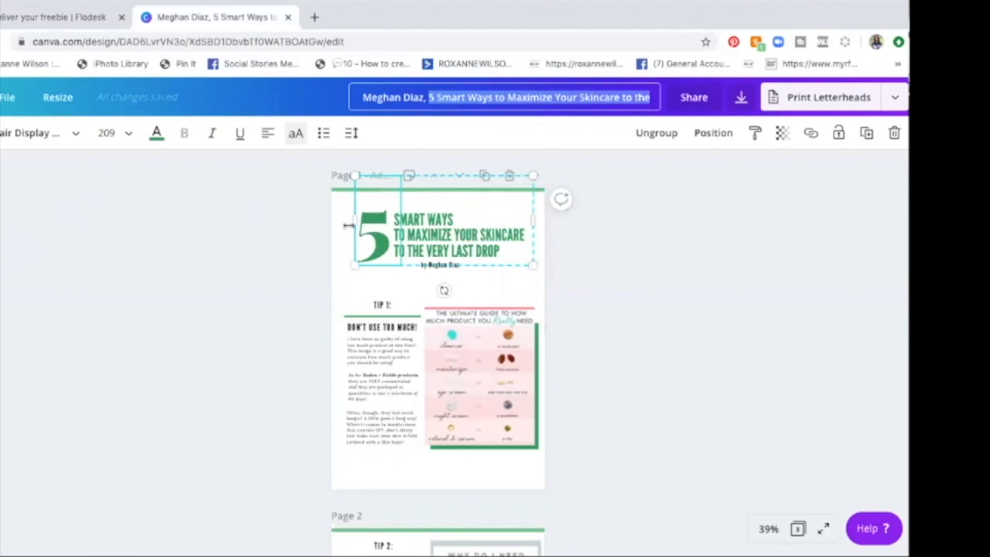
double_click(376, 244)
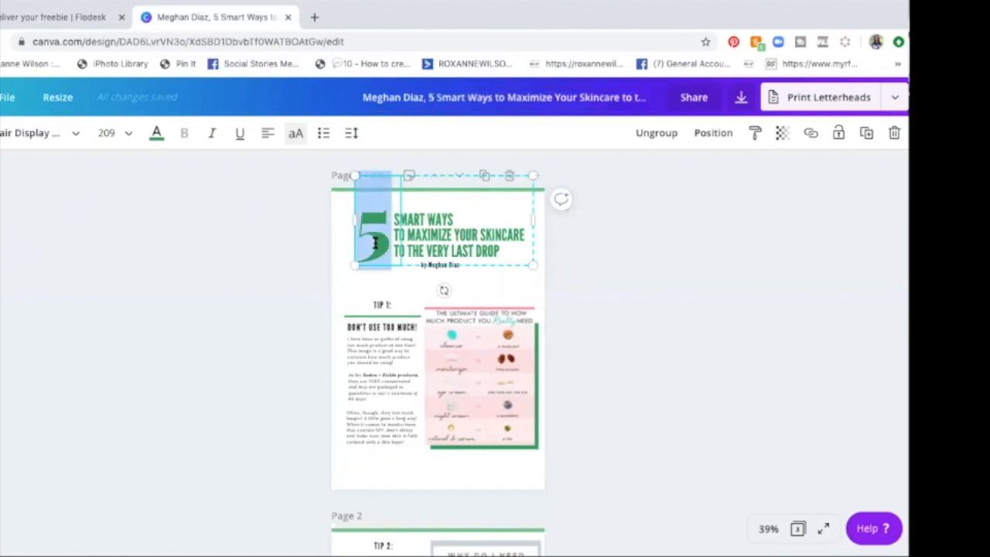
click(157, 136)
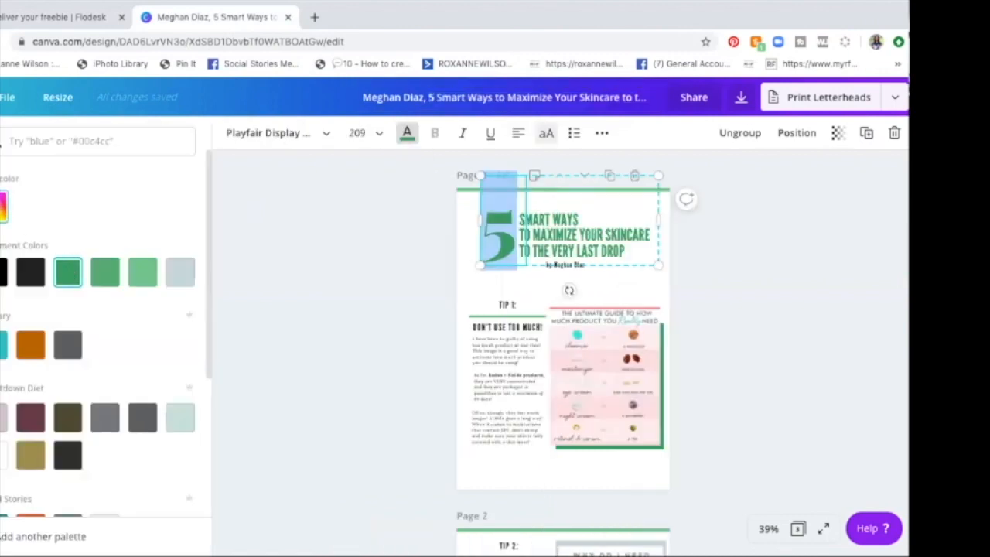
click(4, 206)
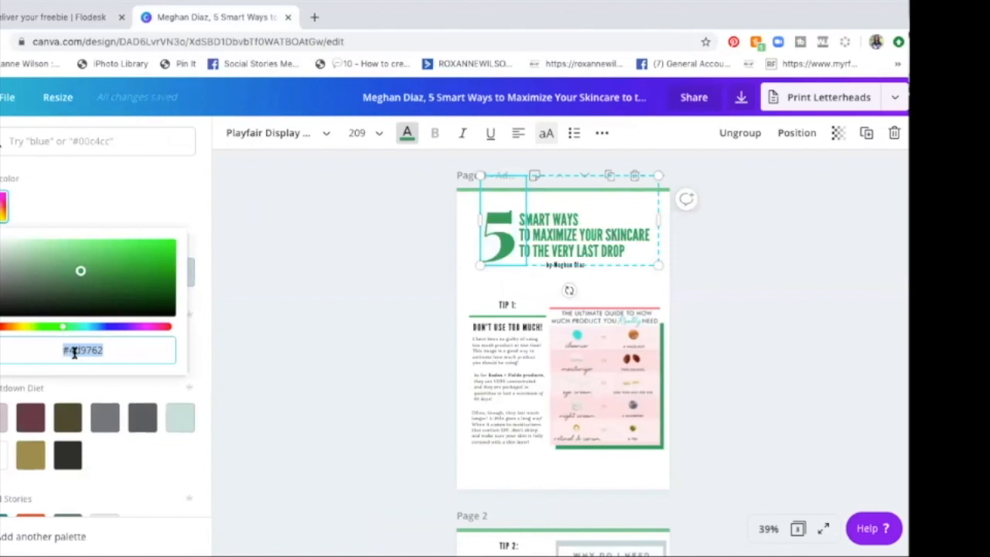
Step: Return to Flodesk and set the download button's fill color to the copied green #4D9762
click(38, 17)
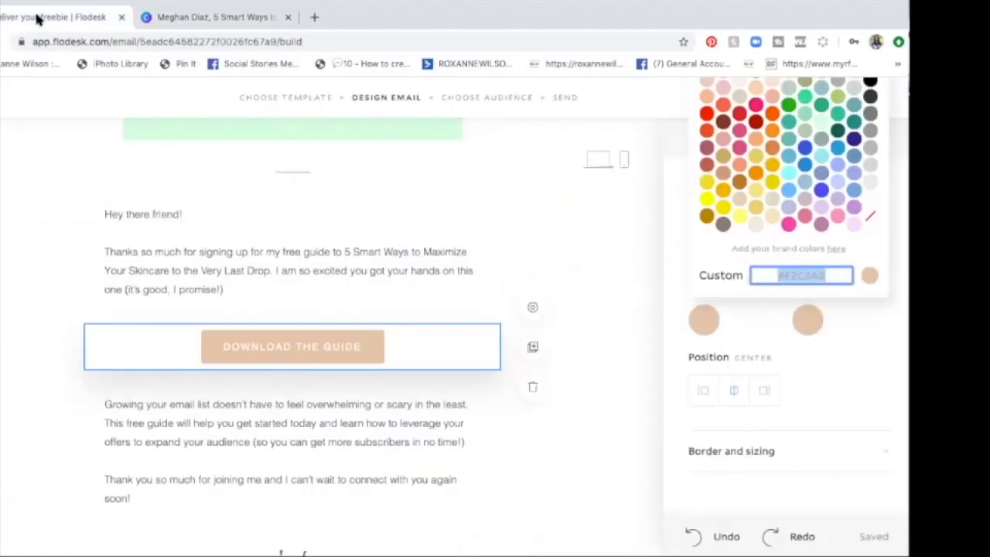
text(#4D9762)
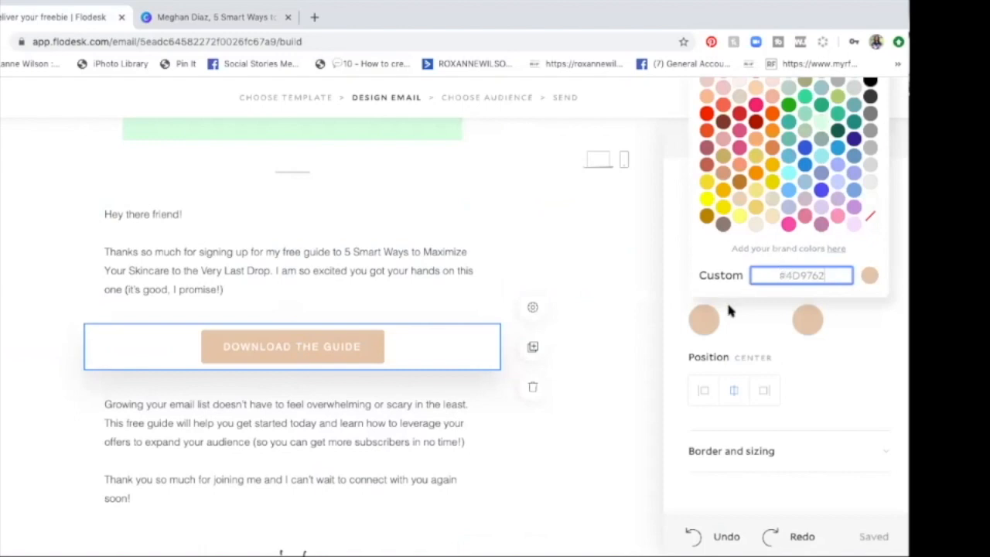
key(Return)
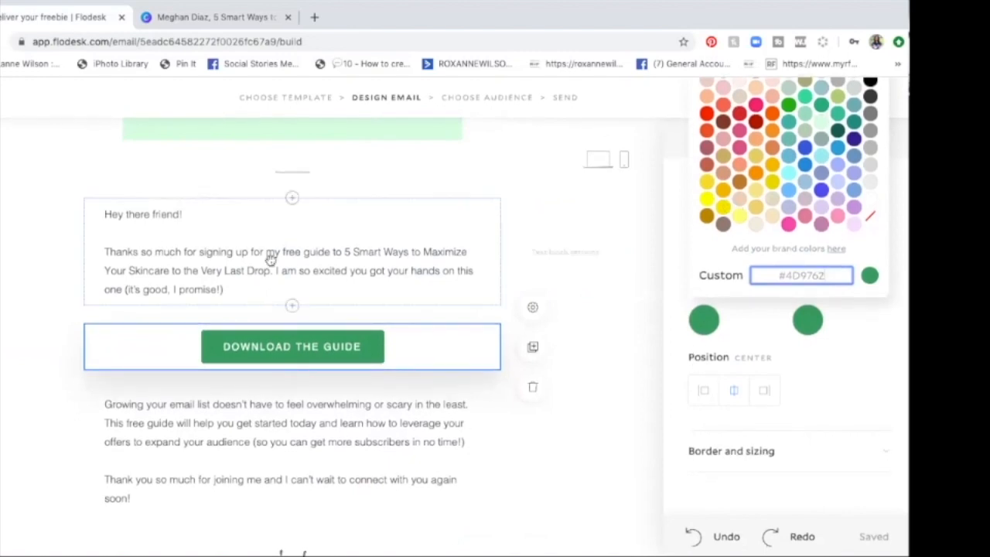
scroll(270, 251, up, 4)
scroll(268, 251, down, 2)
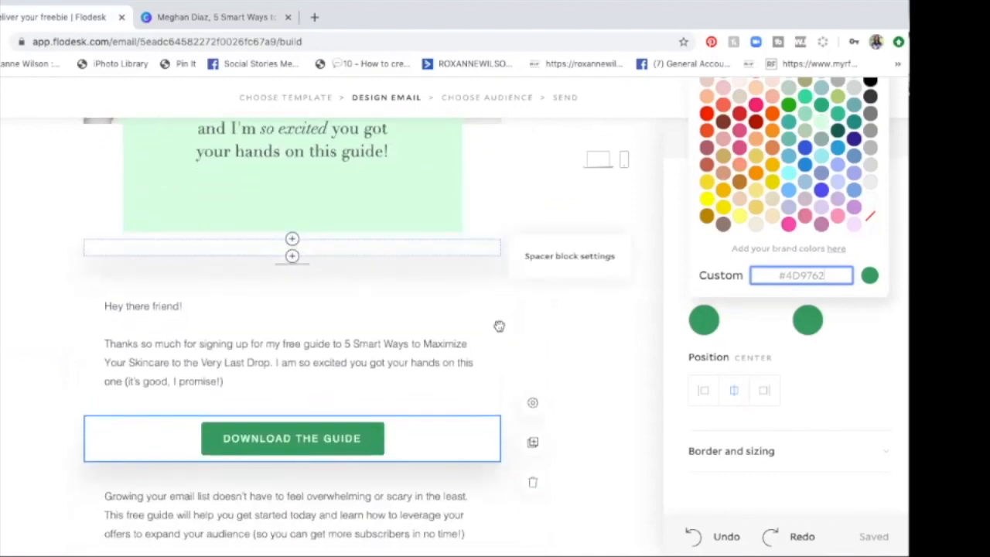
click(674, 372)
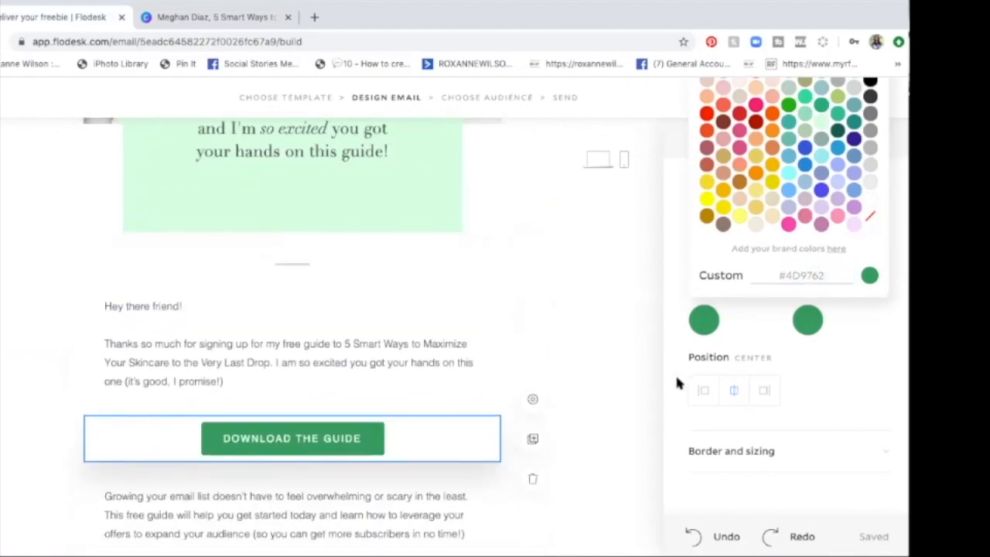
Step: Change the download button's label to "DOWNLOAD YOUR GUIDE"
triple_click(307, 441)
double_click(308, 442)
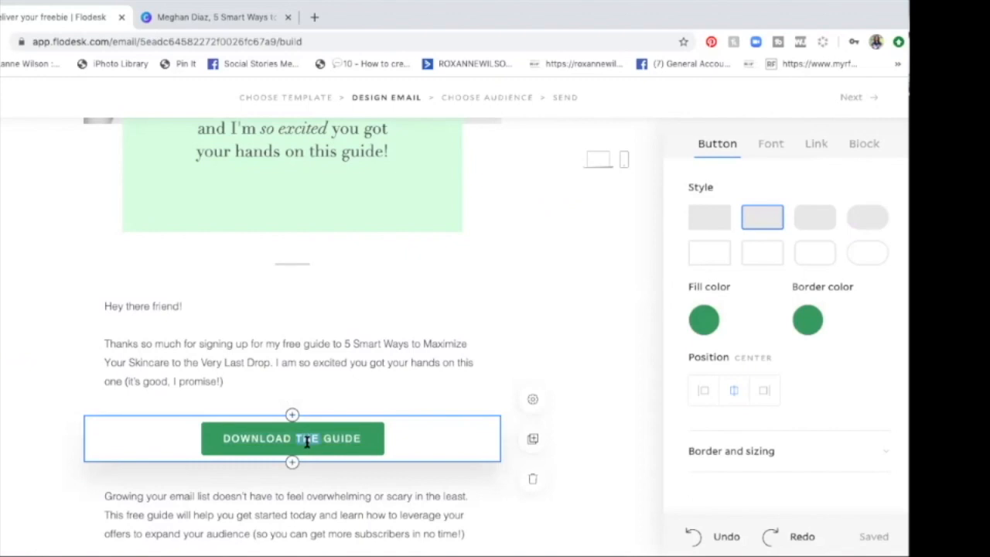
text(YOUR)
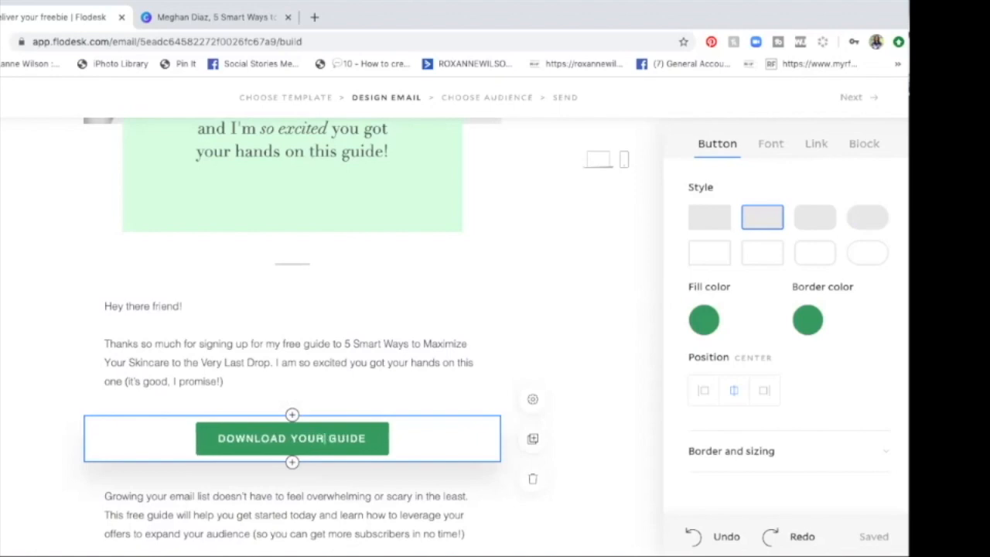
Step: Examine the paragraph below the download button and the tips in the Canva guide for replacement wording, then return to Flodesk
scroll(414, 338, down, 1)
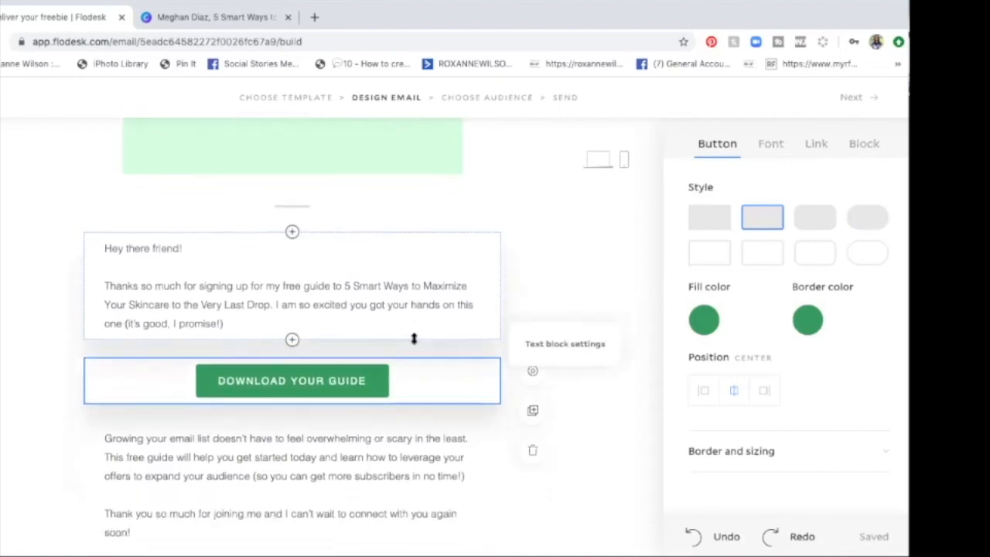
scroll(414, 338, down, 2)
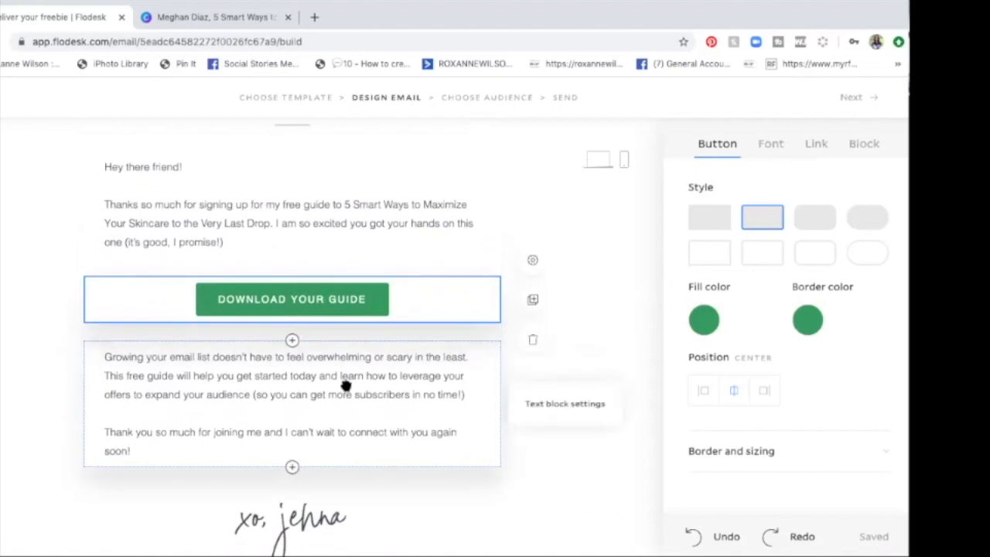
click(163, 385)
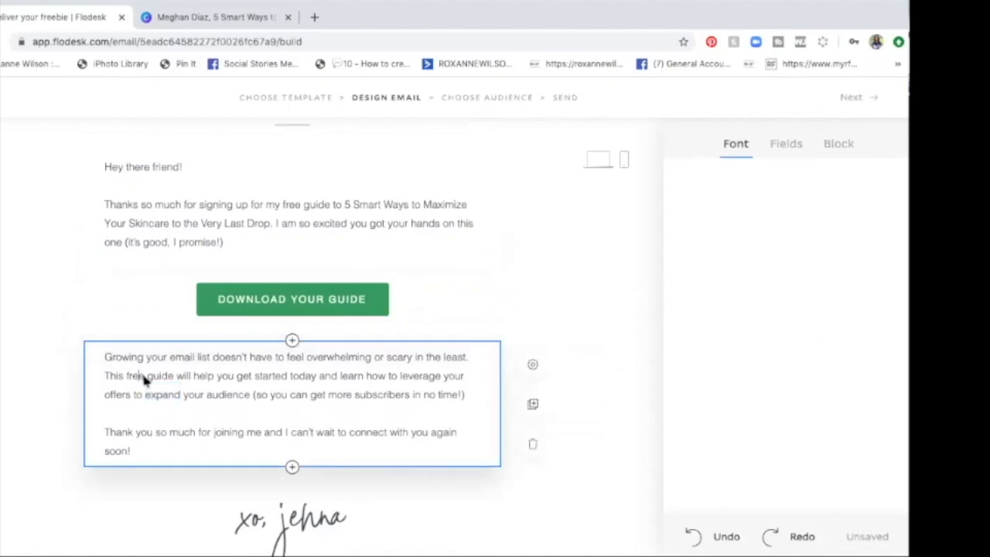
click(142, 376)
click(184, 18)
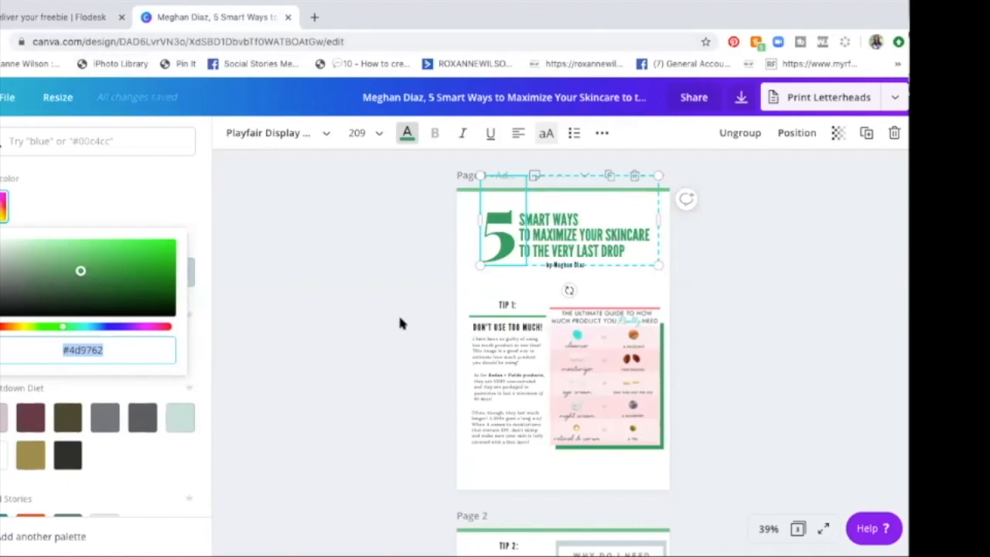
scroll(400, 324, down, 10)
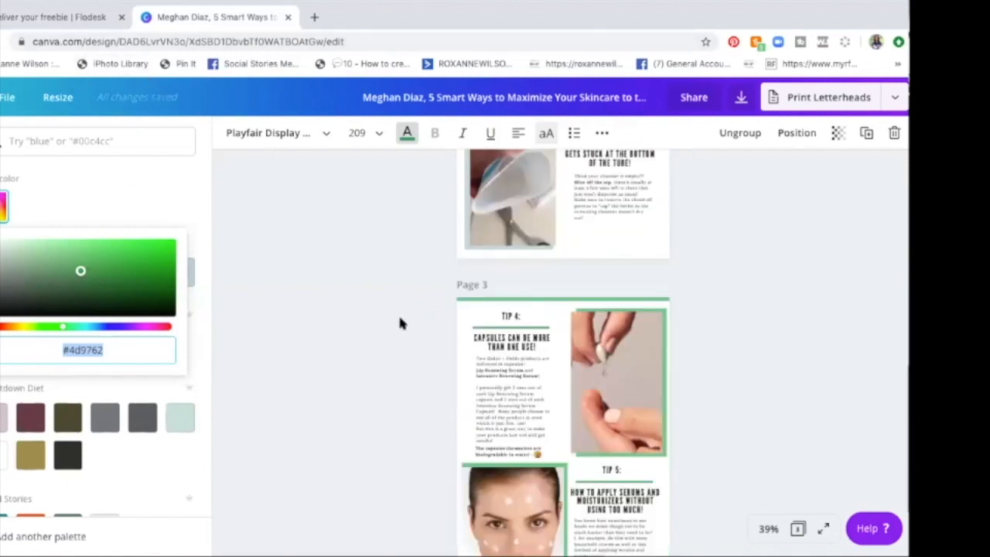
scroll(399, 324, down, 3)
scroll(400, 324, up, 10)
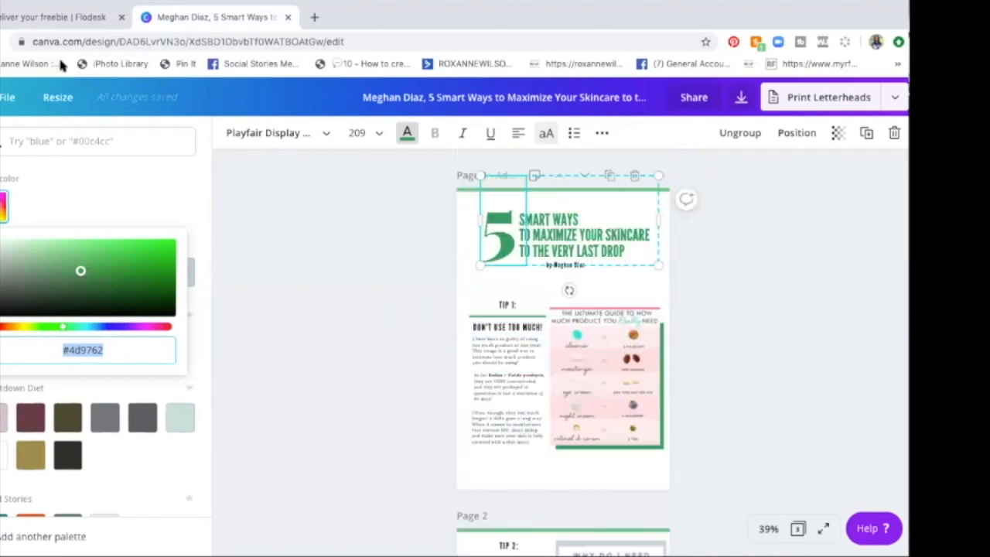
click(62, 15)
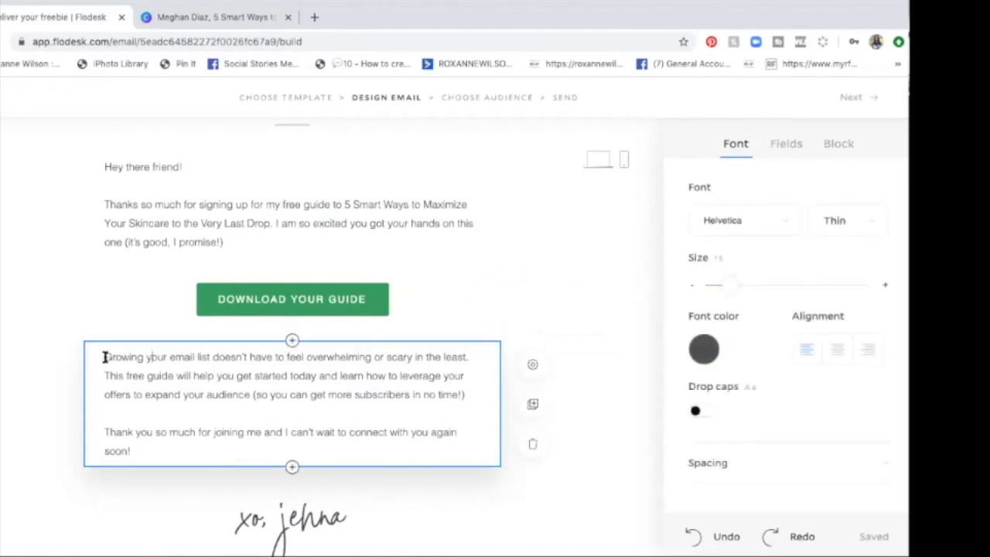
Step: Replace the paragraph about growing an email list with the opening word "Skincare", checking the Canva guide for wording
drag(105, 357, 134, 388)
triple_click(277, 391)
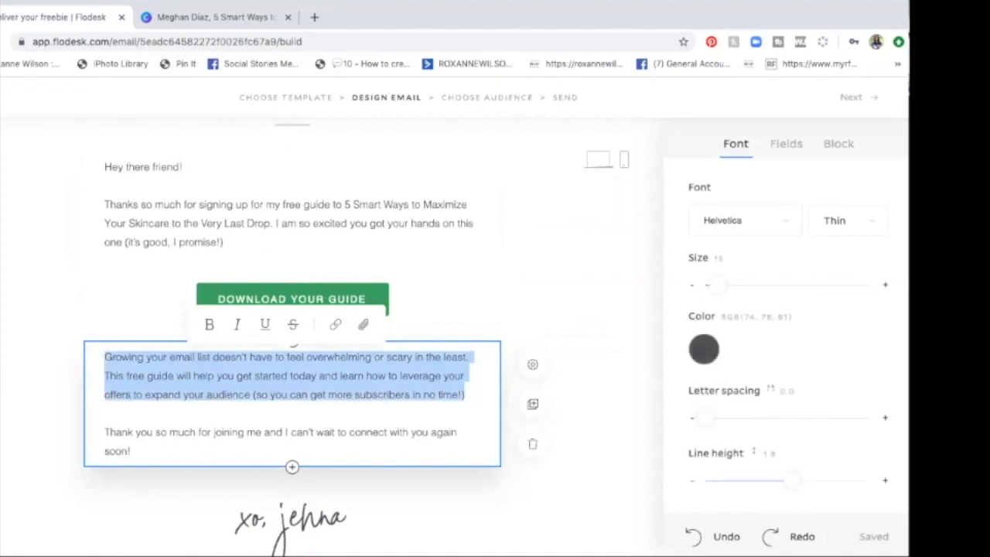
text(Skincare)
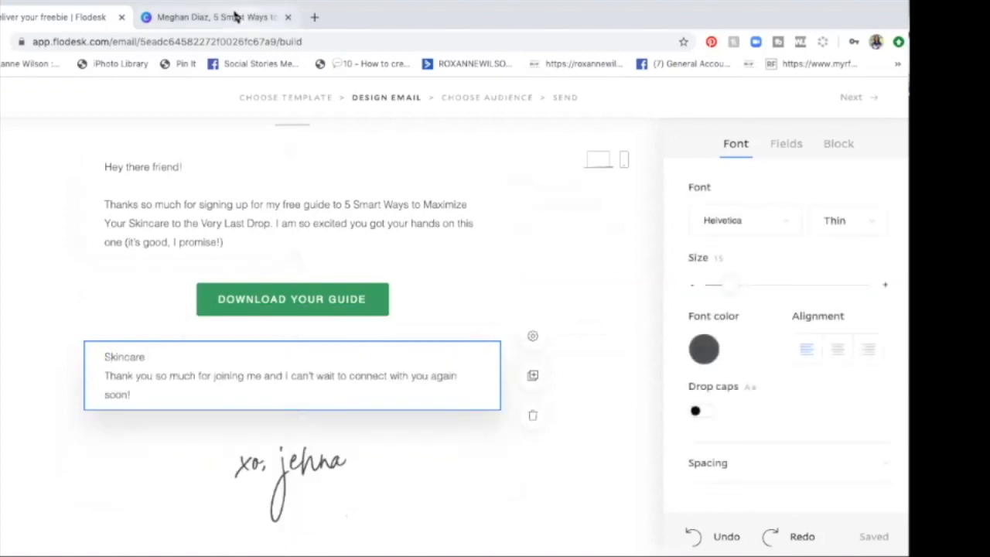
click(209, 17)
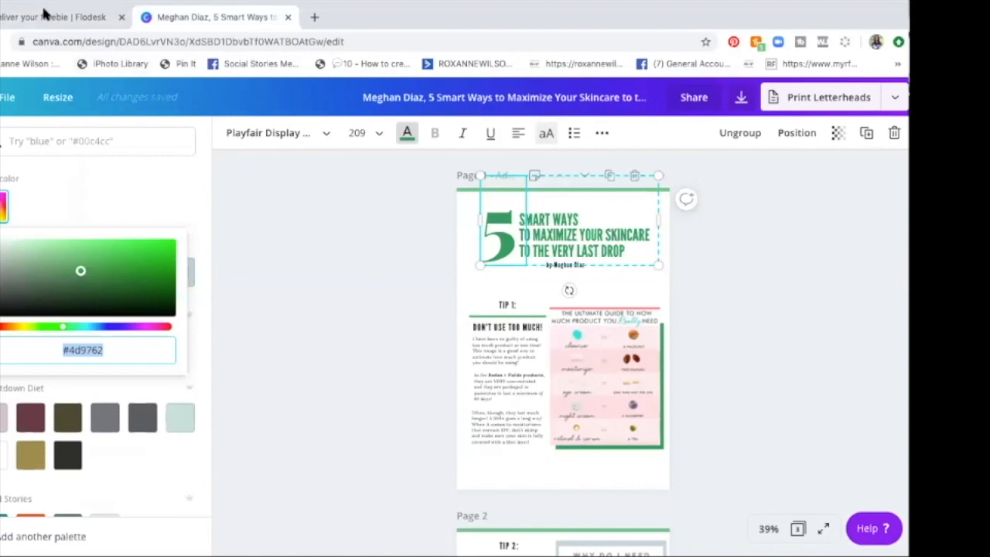
click(53, 17)
click(203, 352)
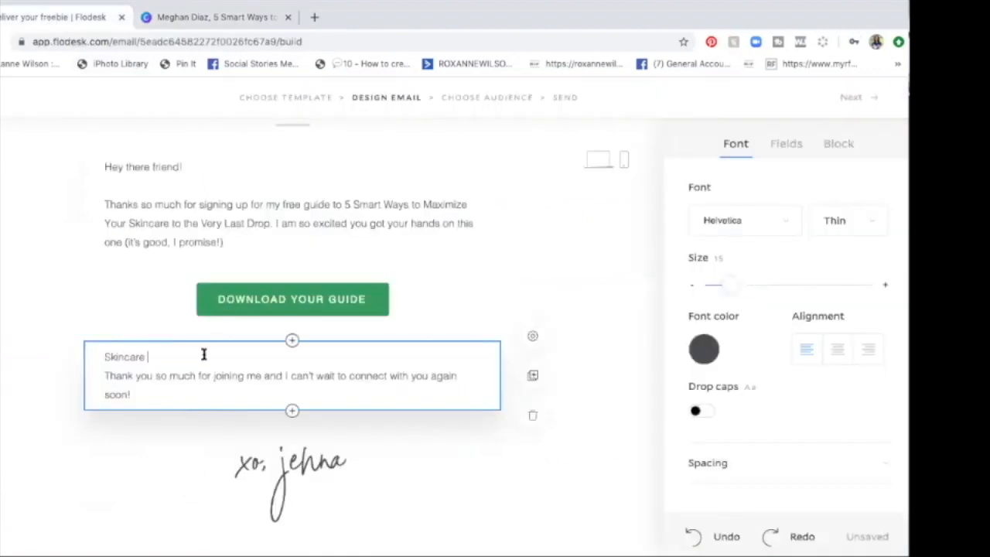
Step: Continue the sentence after "Skincare" with "can last a long time if your are smart about how your use it."
text(can last a long time if your are smare)
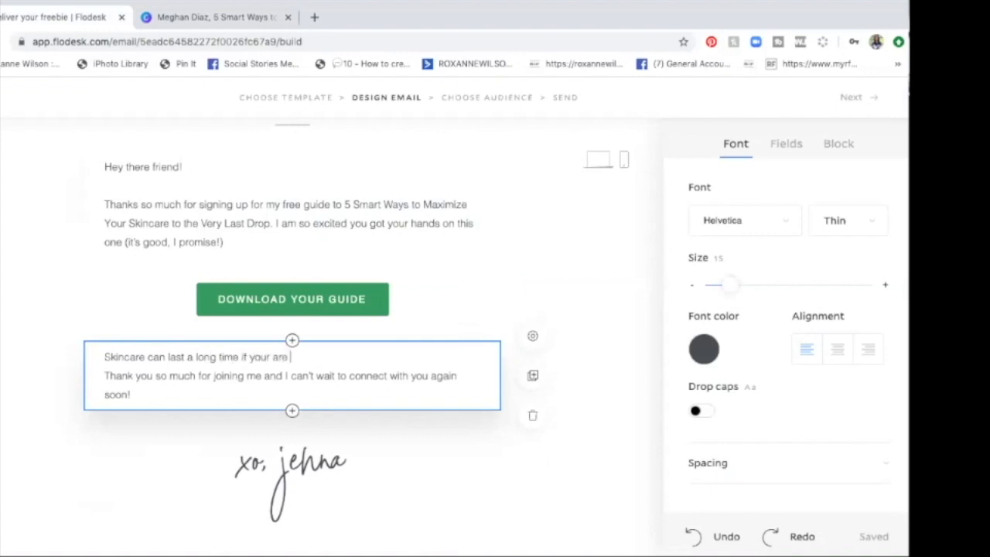
key(BackSpace)
key(BackSpace)
key(BackSpace)
text(rt about how your use it.)
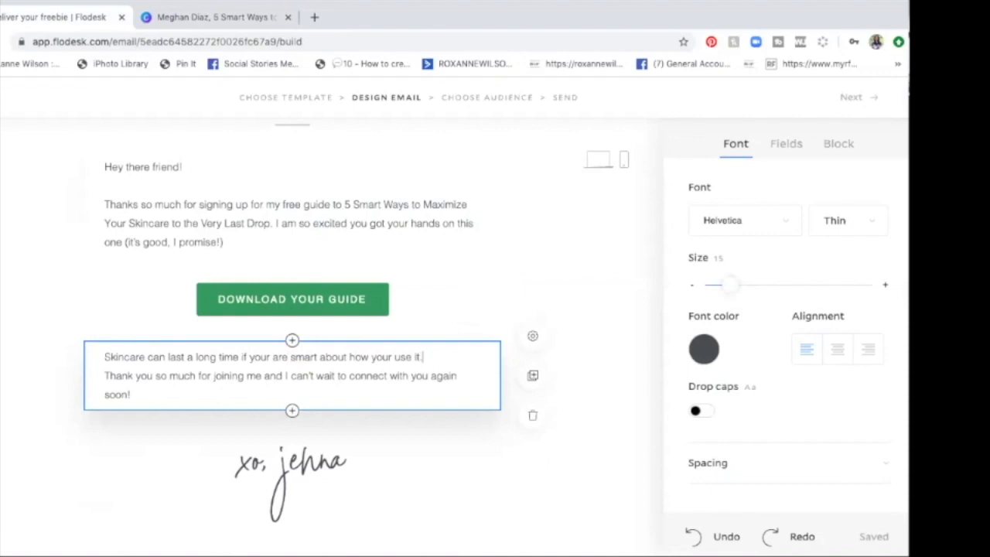
text(  He)
Step: Add "Here is your guide to 5 smart ways to extend the life of your skincare" after the first sentence below the download button
key(BackSpace)
key(BackSpace)
text(Here is your guide)
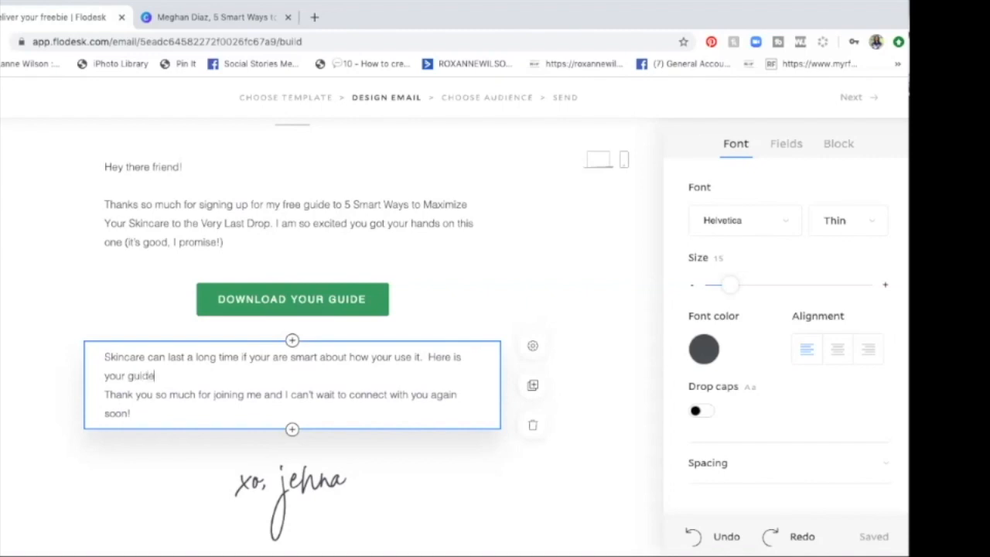
text( to 5 smart ways to )
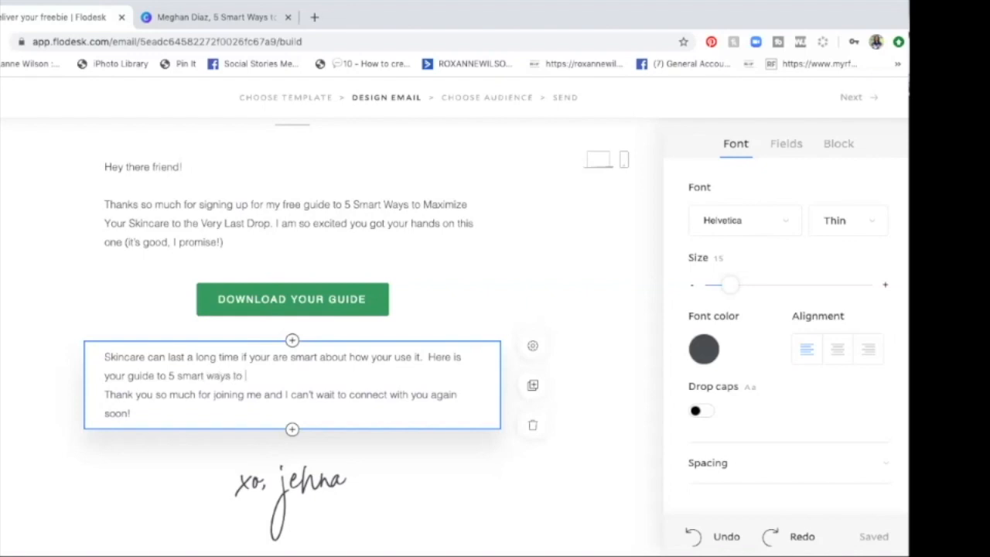
text(extend the life of your skincare )
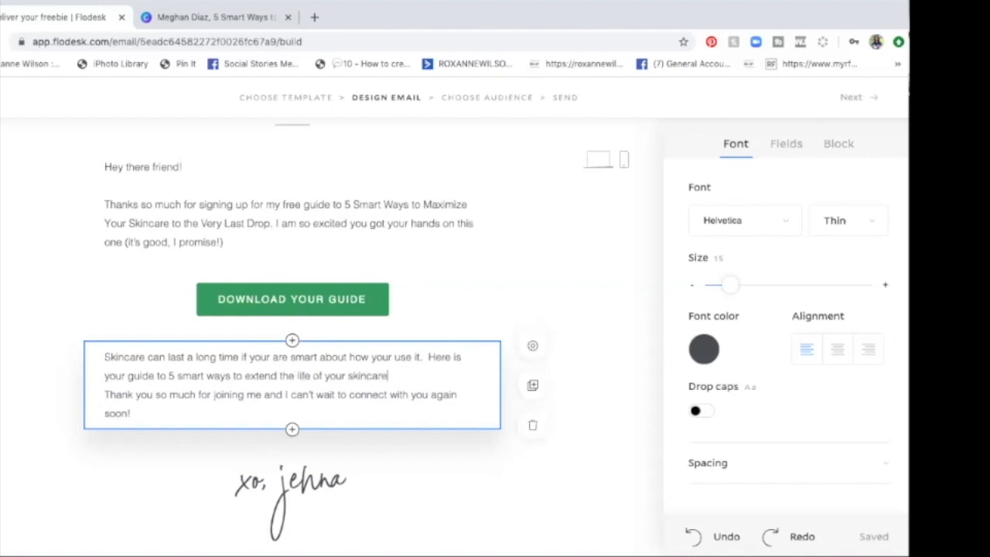
text(w Thank you so much for joining me and I can't wait to connect with you)
Step: Complete the sentence about the 5 smart ways with "without sacrificing the state of your skin."
key(BackSpace)
key(BackSpace)
key(BackSpace)
key(BackSpace)
key(BackSpace)
text(ithout sacrificing your)
key(BackSpace)
key(BackSpace)
key(BackSpace)
key(BackSpace)
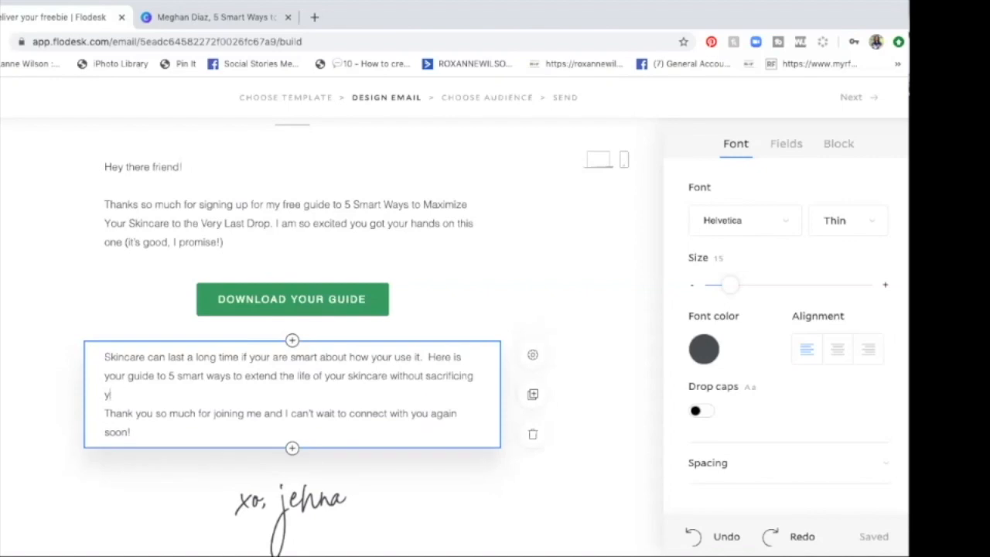
text(the state of your sk)
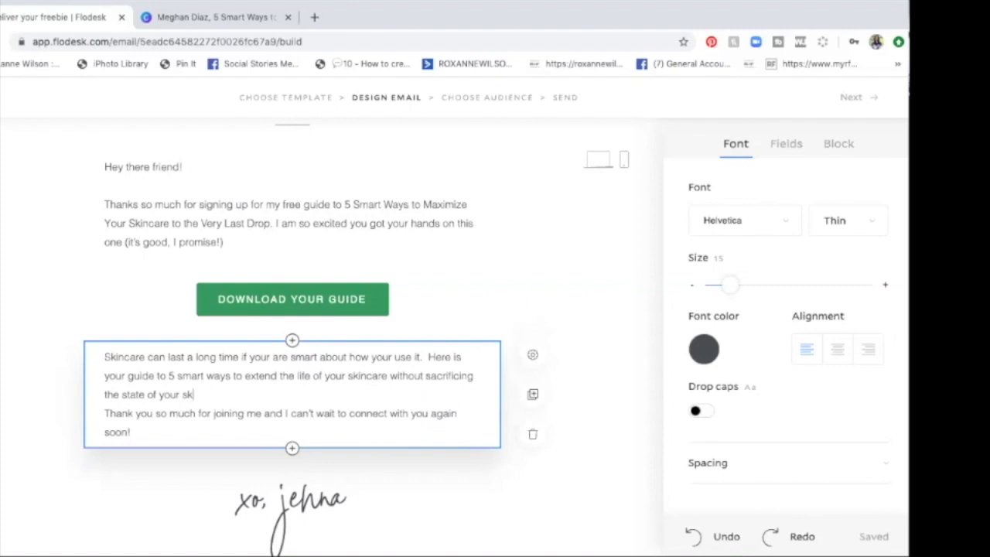
text(in. If you just start doing )
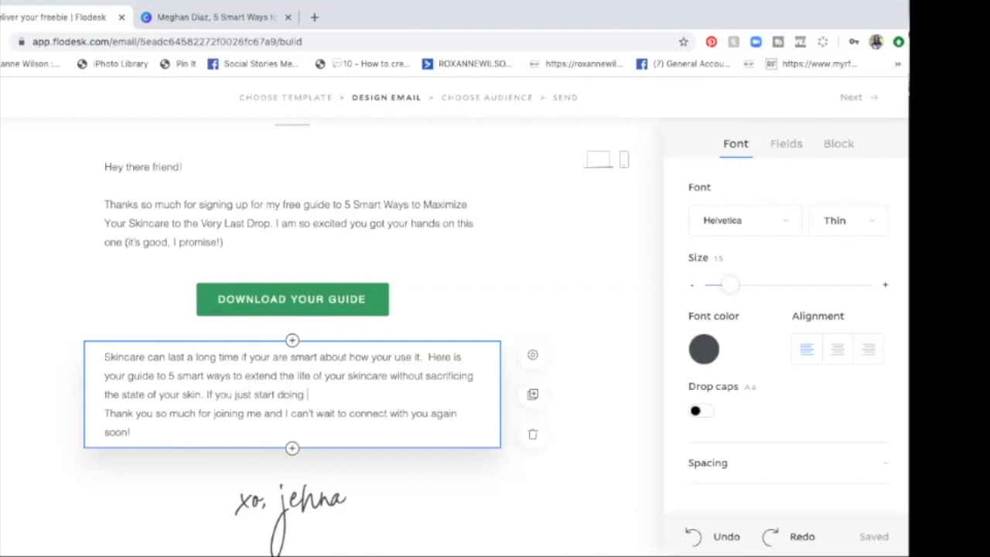
text(one of these tips, you'll)
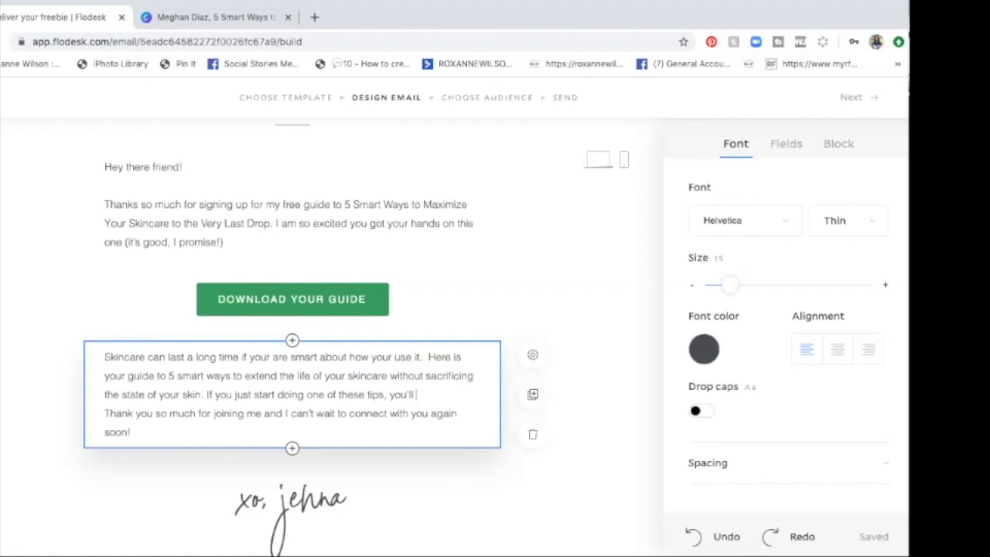
Step: Finish the tips sentence with "see a significant difference." and add a blank line before the thank-you paragraph
text(s)
text(see a significant diff)
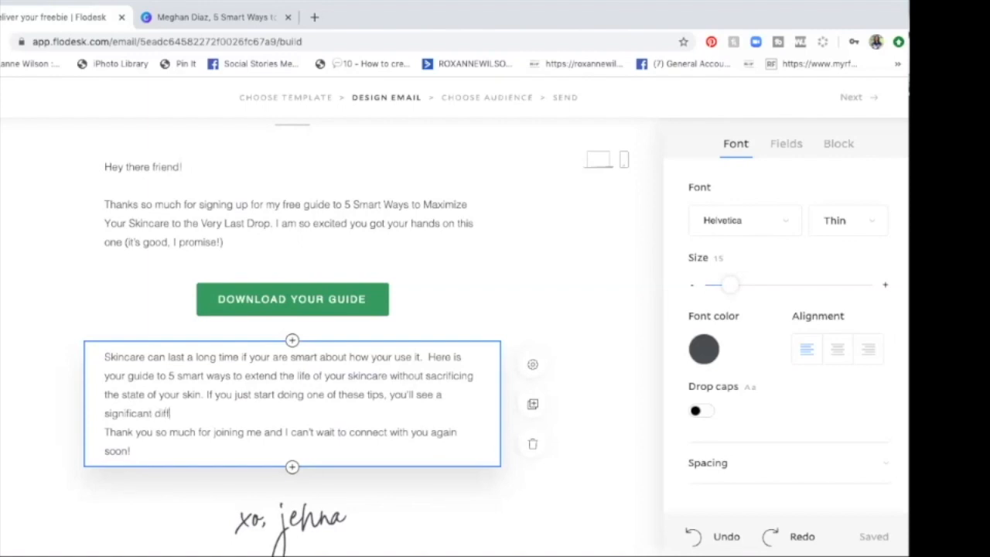
text(erence)
key(BackSpace)
key(BackSpace)
key(BackSpace)
text(nce.)
key(Return)
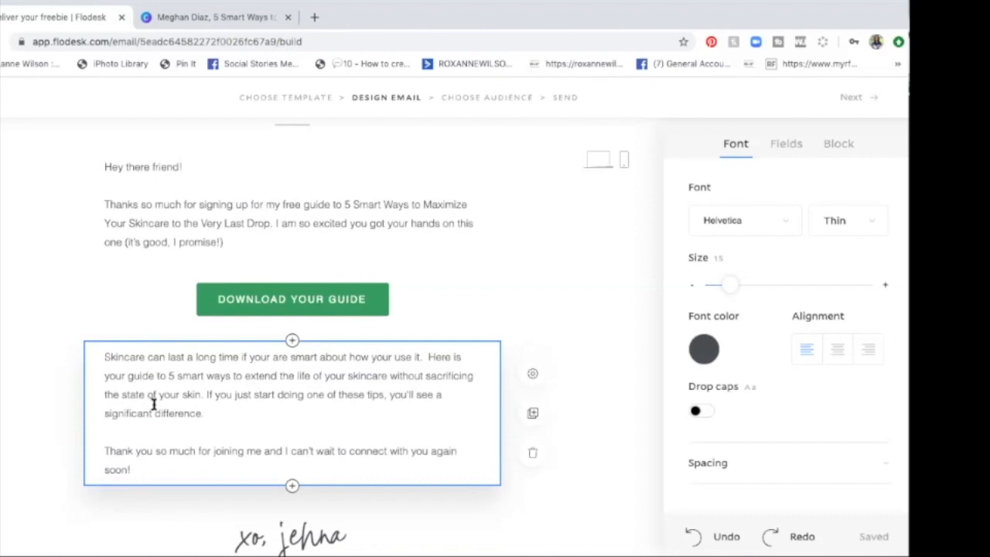
Step: In the closing paragraph, insert "grabbing the guide. I want to know what tip you liked the best" after "Thank you so much for"
click(212, 450)
text(grabbing the )
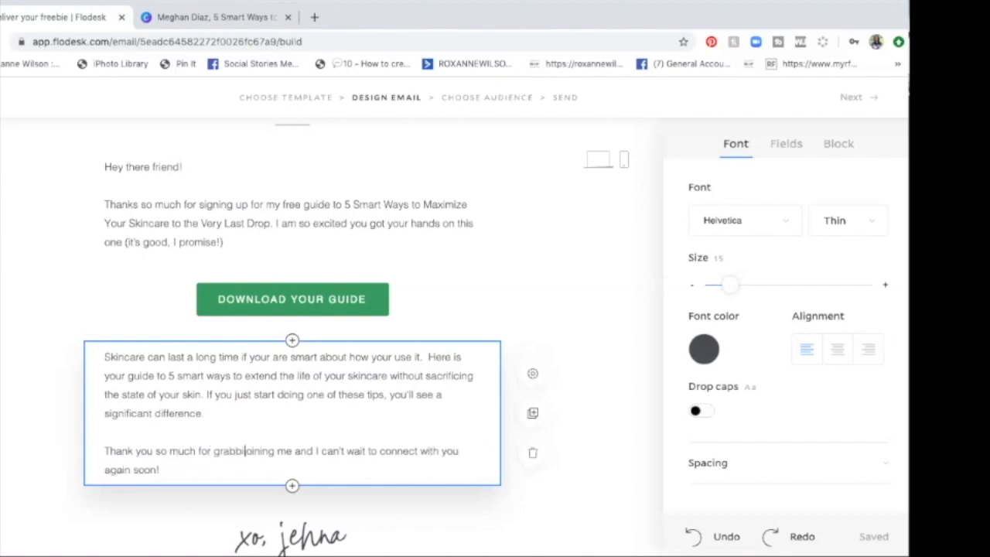
text(guide. I want )
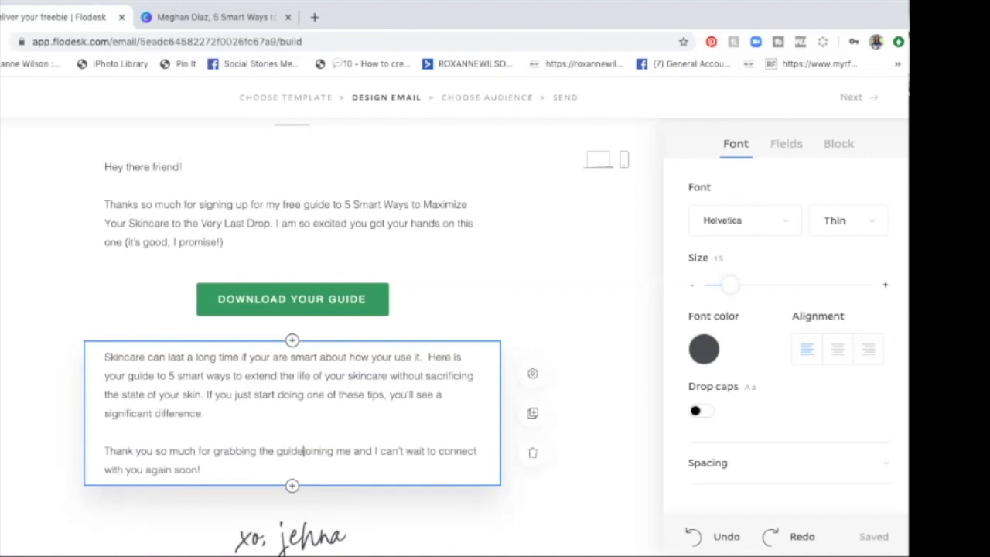
text(to )
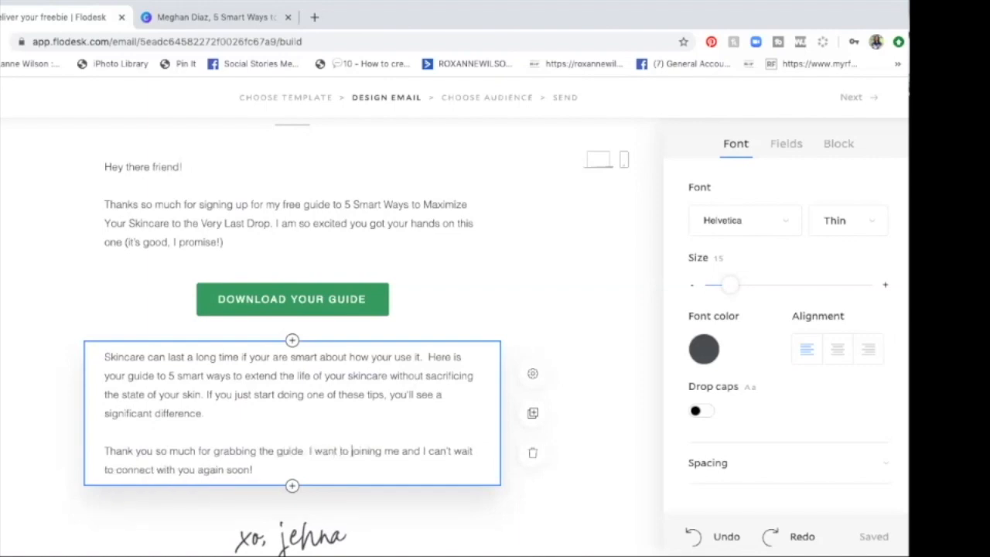
text(know )
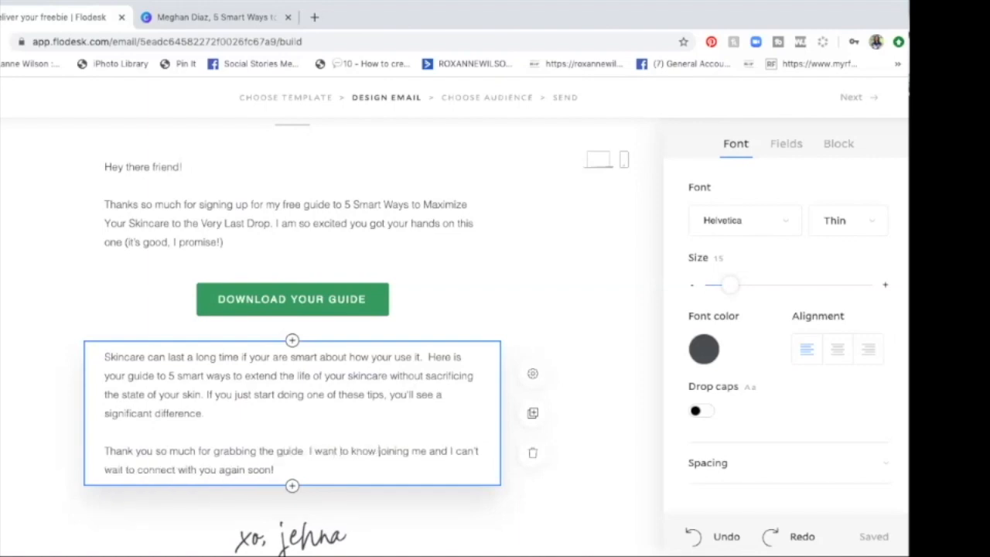
text(what b)
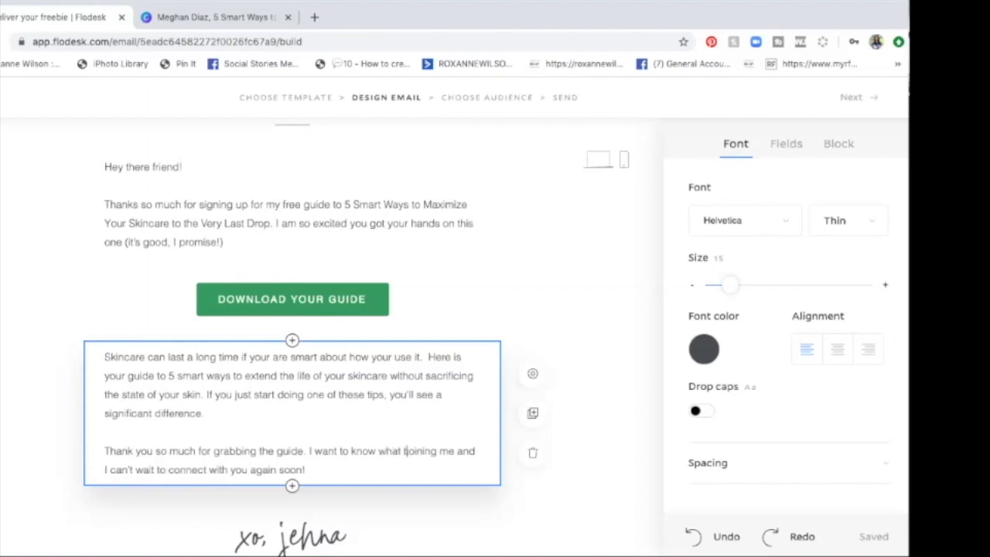
key(BackSpace)
text(tip you liked)
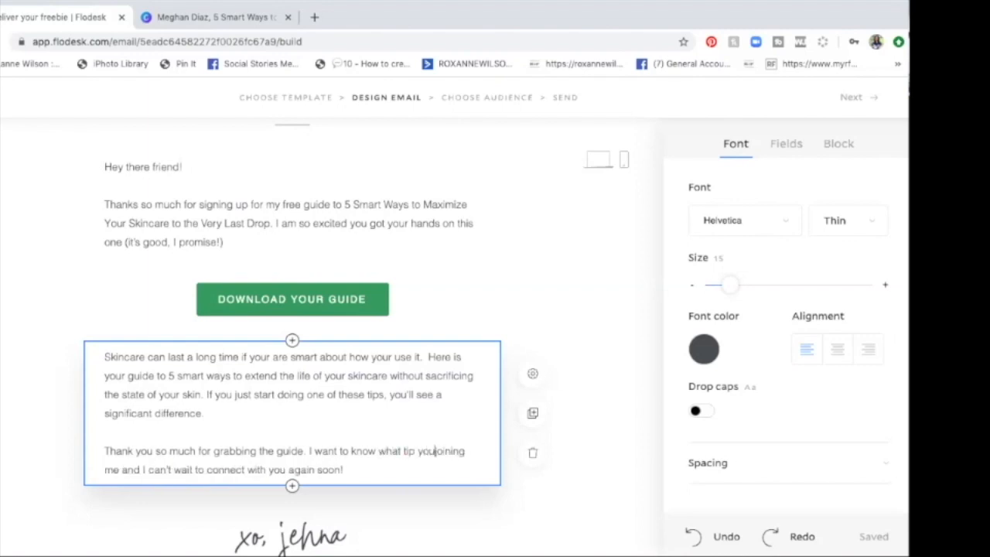
text( the best)
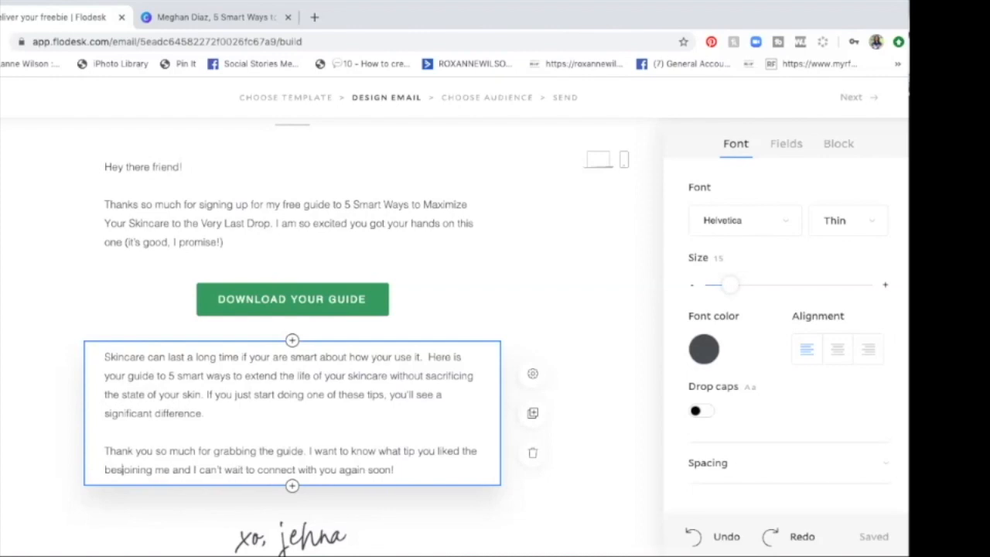
key(BackSpace)
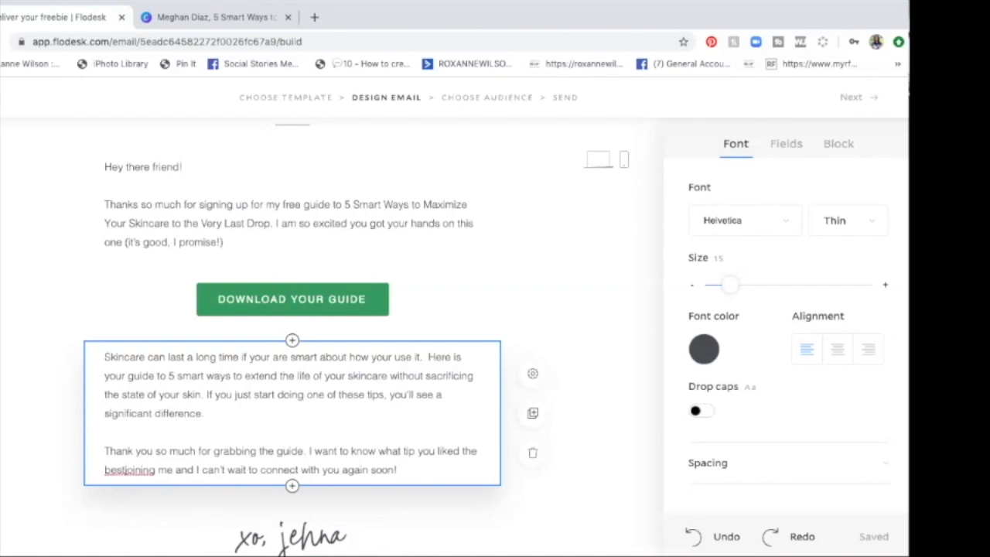
Step: Add "Be sure to reply and let me know." to the closing paragraph and remove the leftover words "joining me and"
text(.  Be sure to )
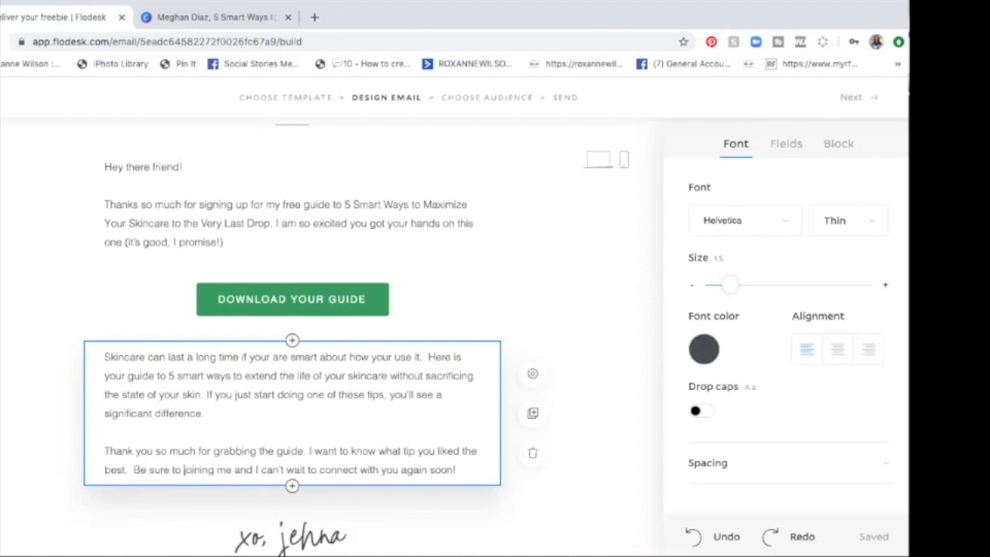
text(reply )
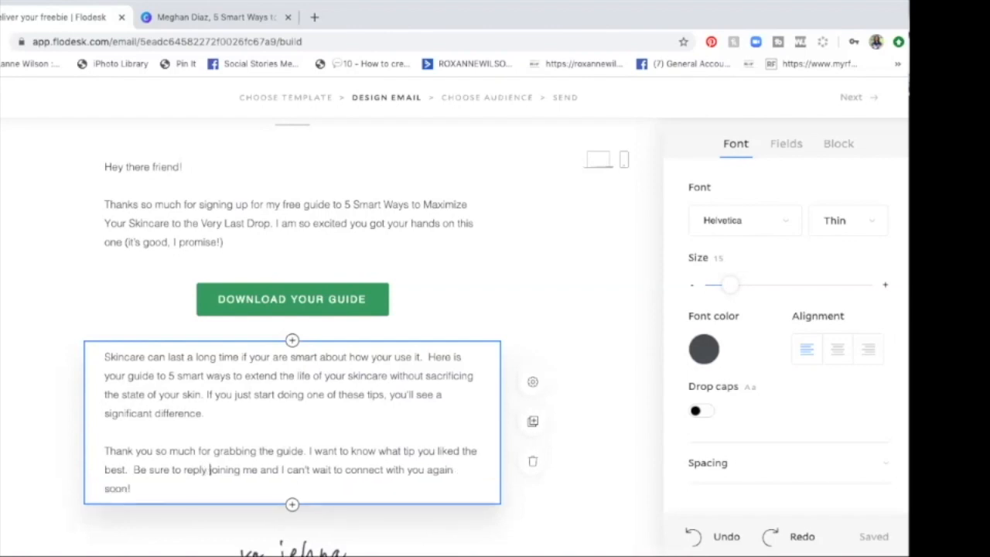
text(and let)
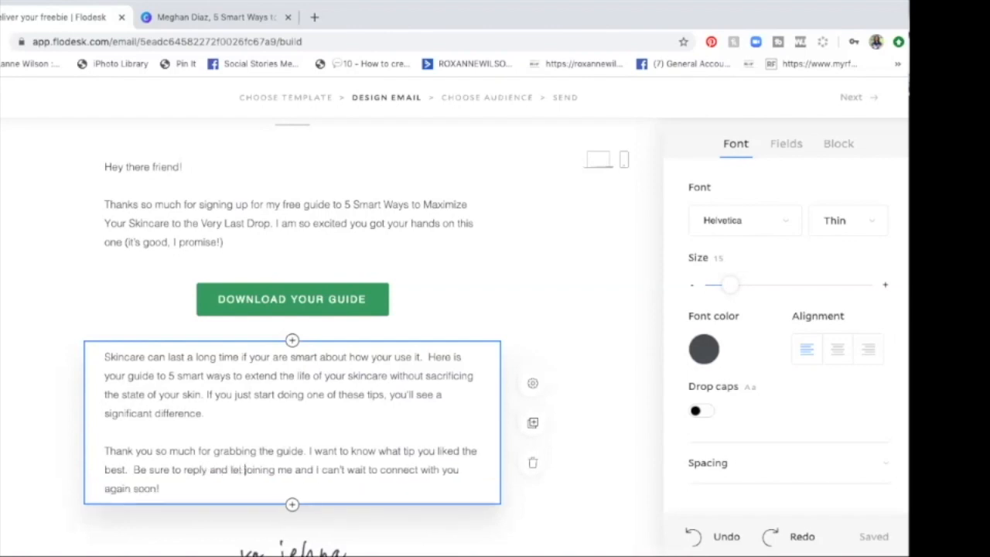
text( me know.)
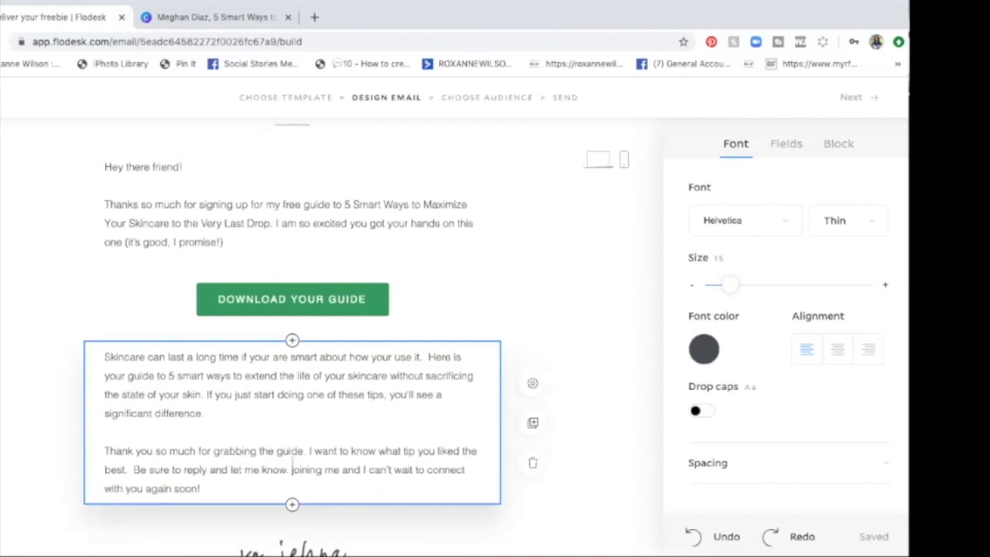
drag(292, 469, 364, 469)
key(BackSpace)
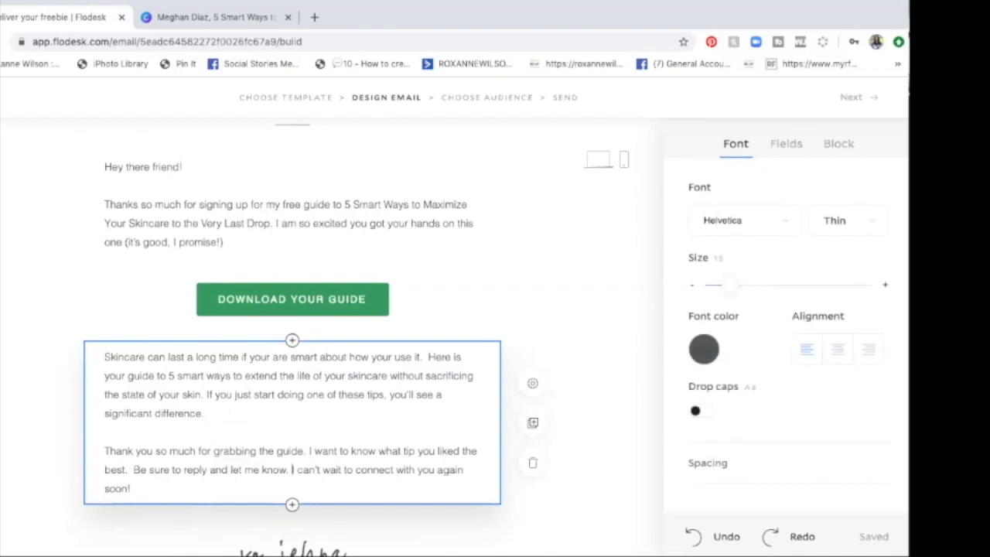
Step: Replace the template's name in the handwritten sign-off with the sender's first name in lowercase
scroll(225, 451, down, 2)
scroll(224, 451, down, 1)
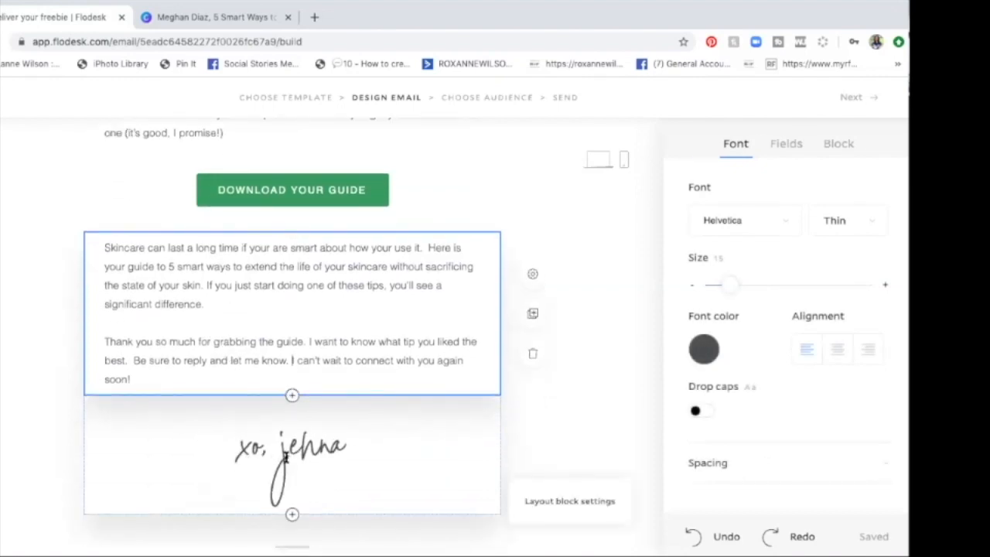
click(285, 457)
double_click(284, 457)
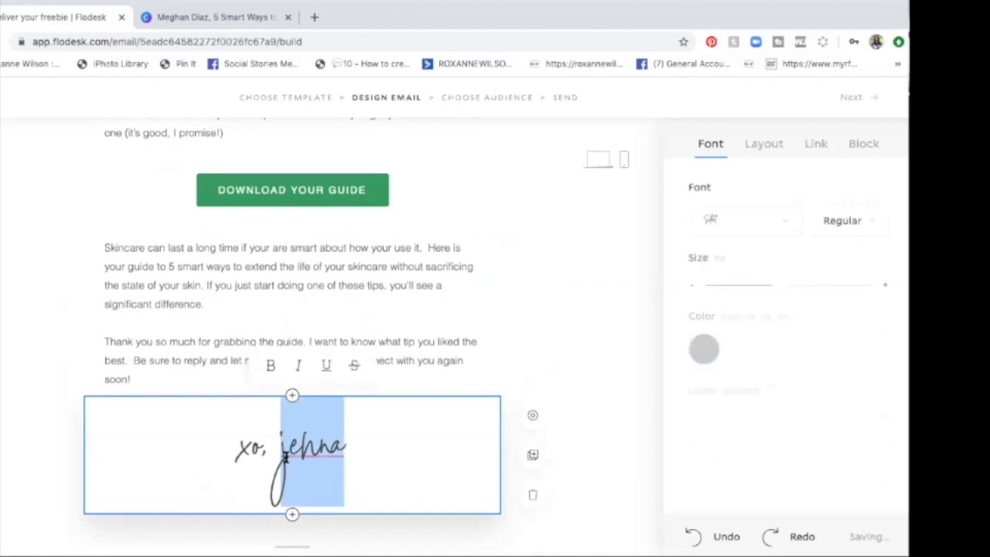
text(meg)
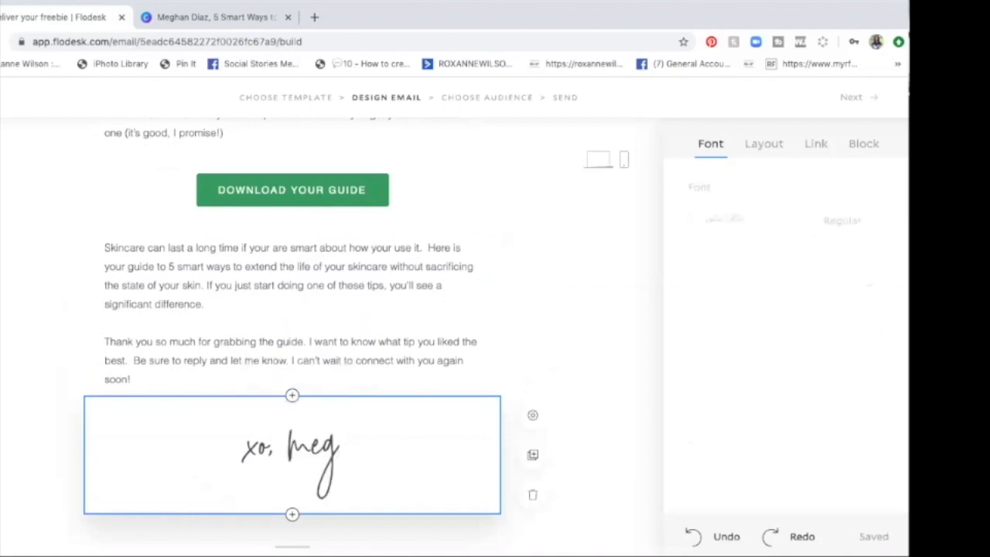
text(han)
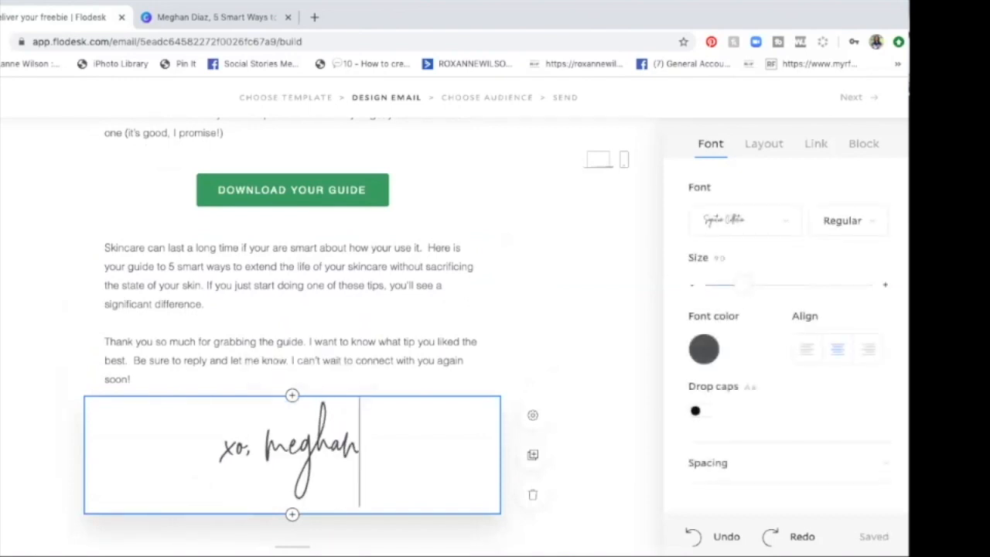
Step: Remove the "xo," before the name in the sign-off, leaving only the sender's first name
double_click(232, 448)
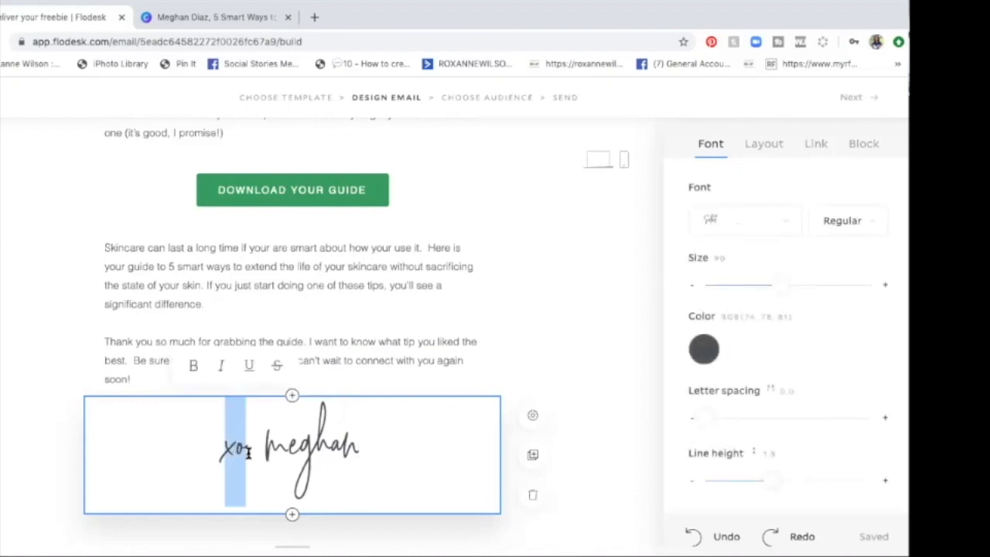
click(249, 453)
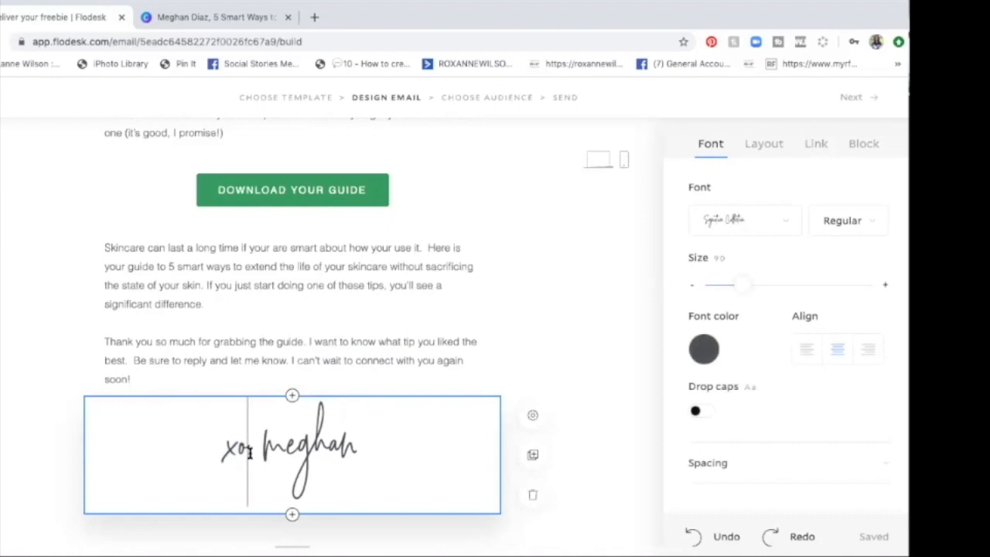
key(BackSpace)
key(BackSpace)
key(BackSpace)
key(Delete)
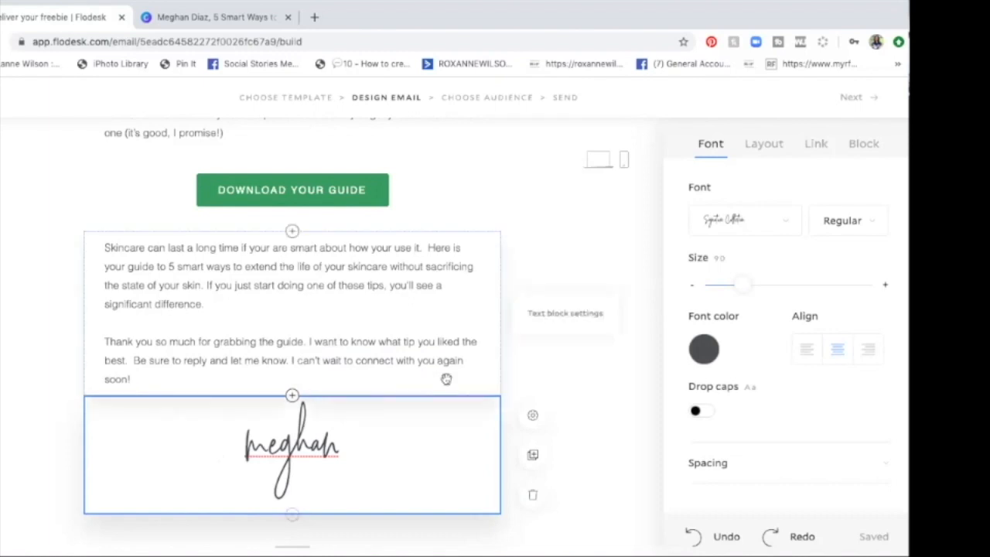
Step: Try the upright Amsterdam script font on the handwritten sign-off
click(728, 235)
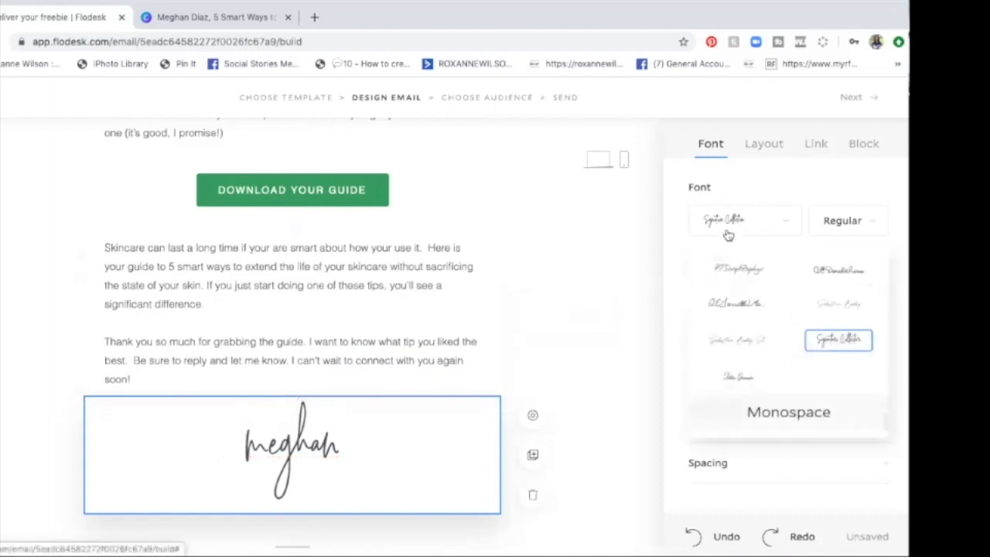
scroll(820, 293, down, 1)
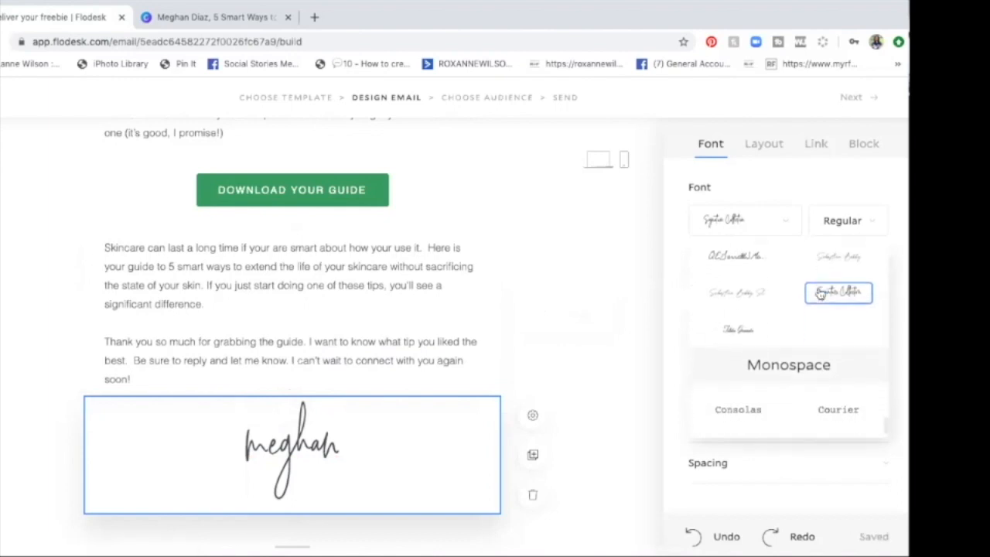
scroll(818, 292, up, 2)
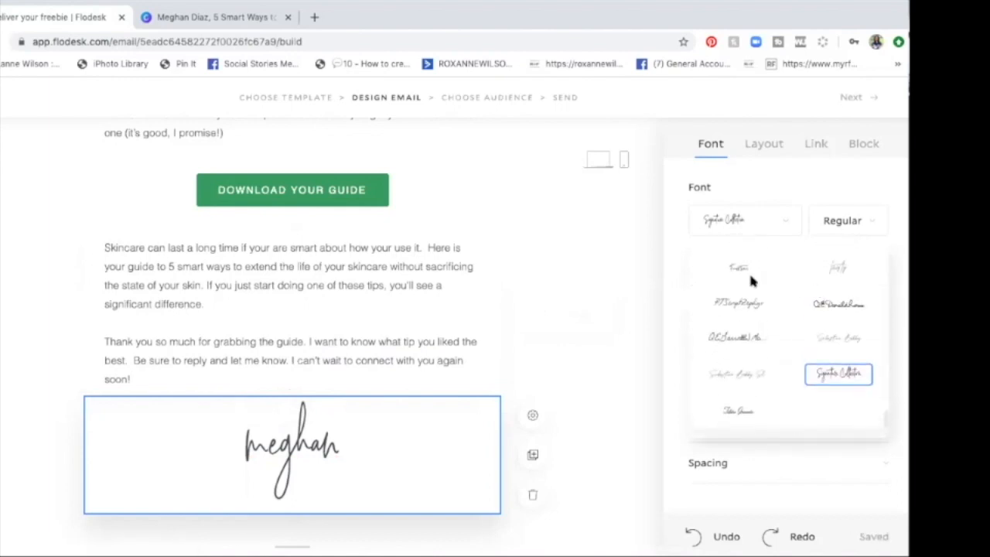
scroll(743, 288, down, 3)
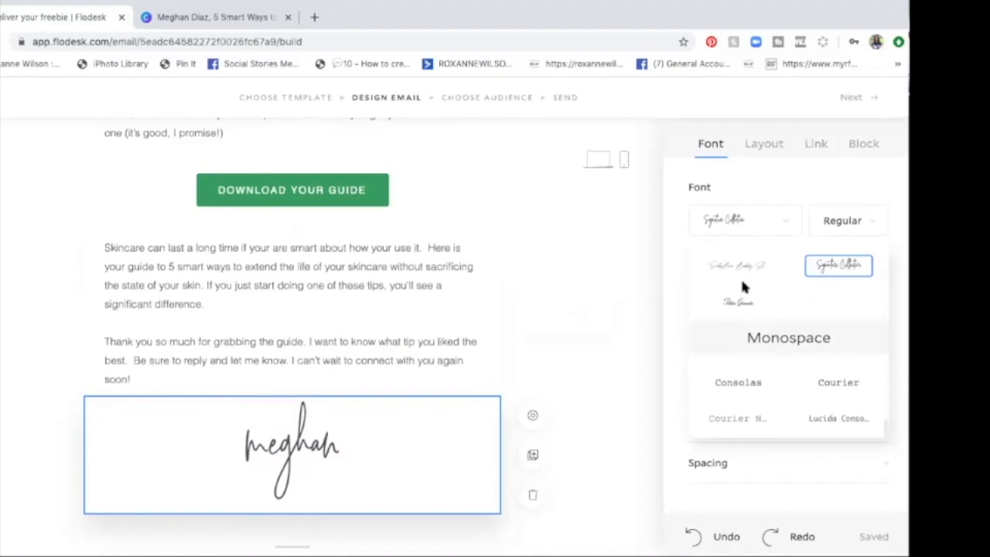
scroll(745, 288, up, 3)
scroll(741, 285, up, 3)
scroll(741, 285, down, 3)
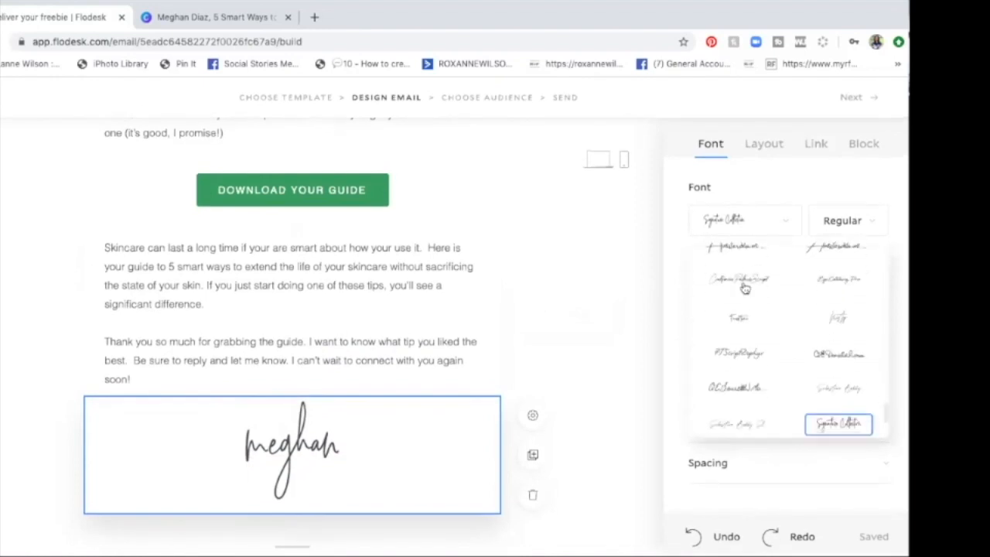
scroll(741, 285, up, 1)
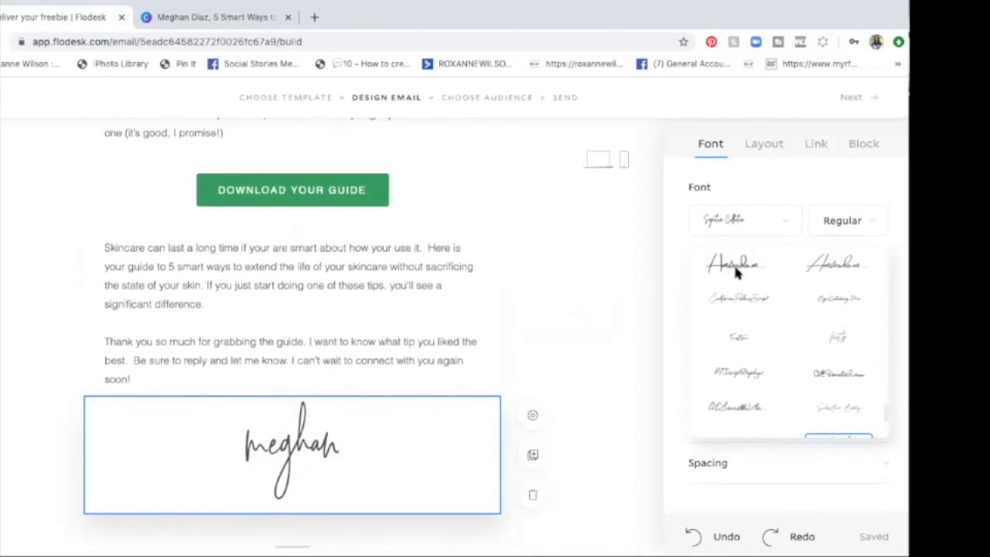
click(737, 271)
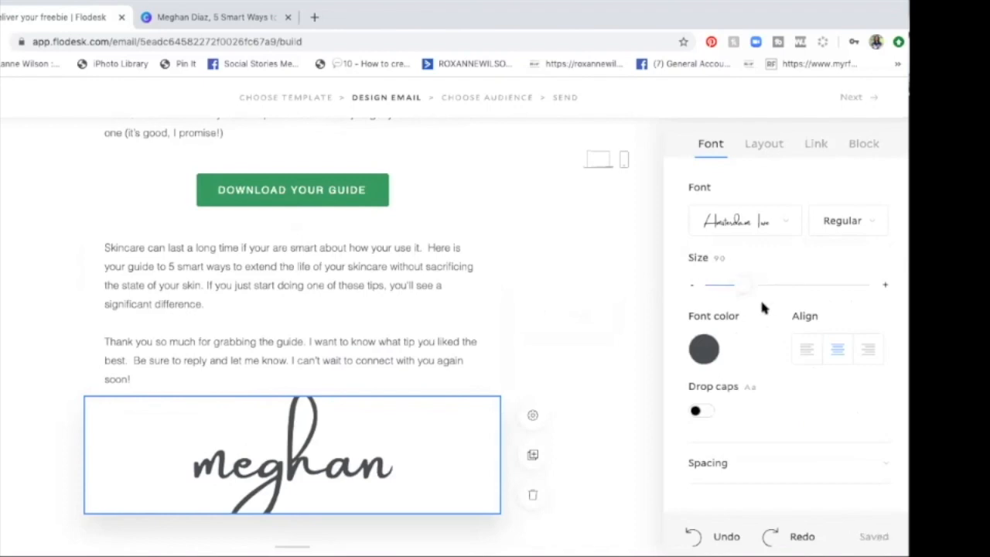
Step: Reduce the sign-off's font size to 52 and apply the slanted Amsterdam script font
drag(740, 285, 726, 284)
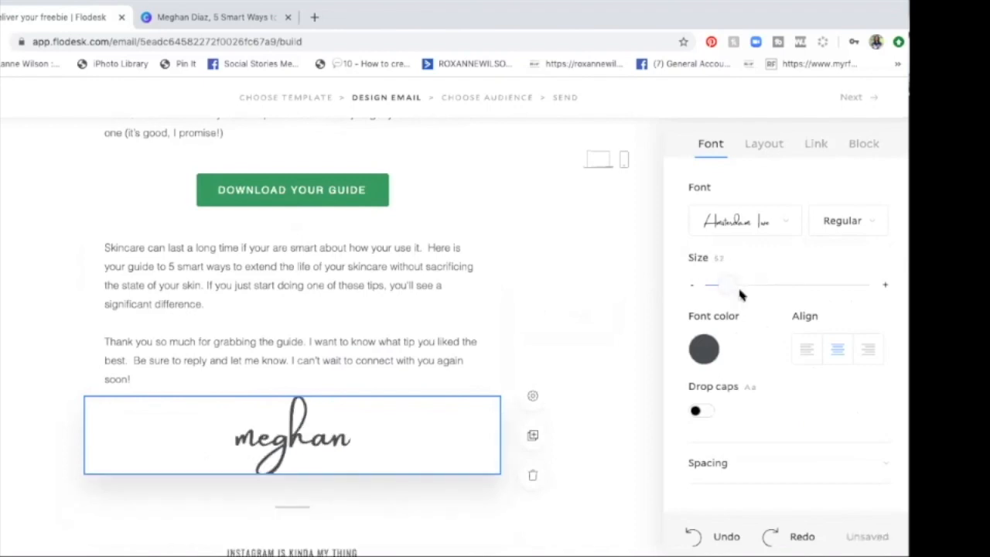
click(832, 221)
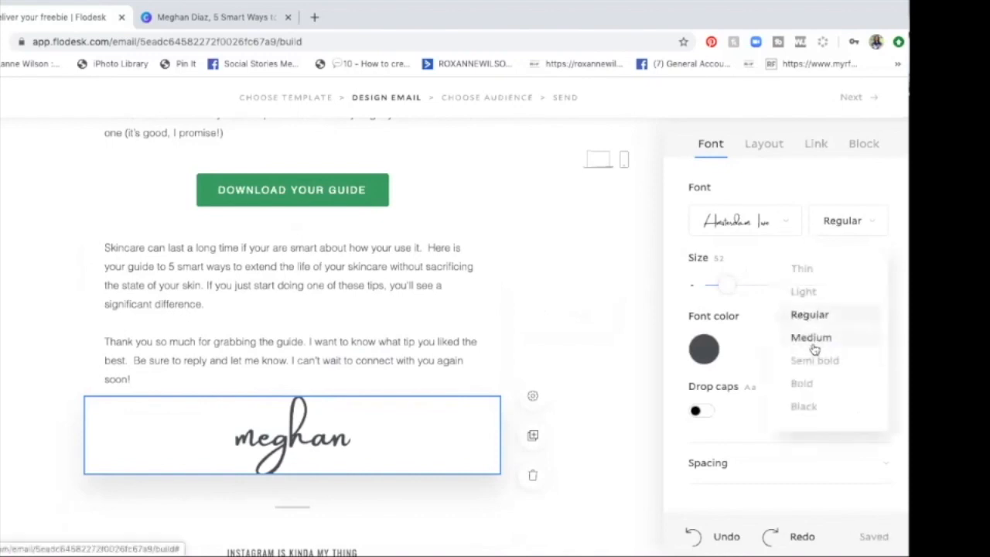
click(758, 222)
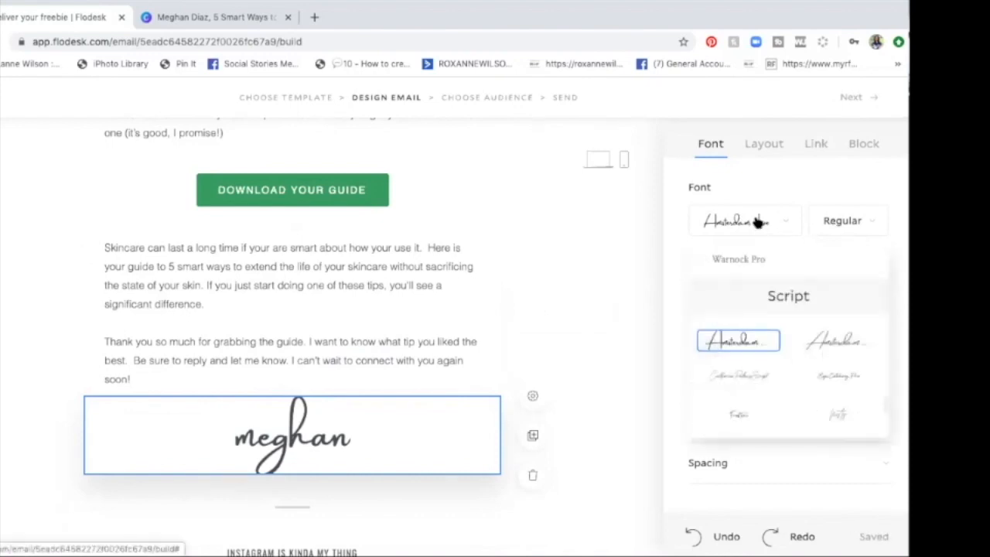
click(822, 345)
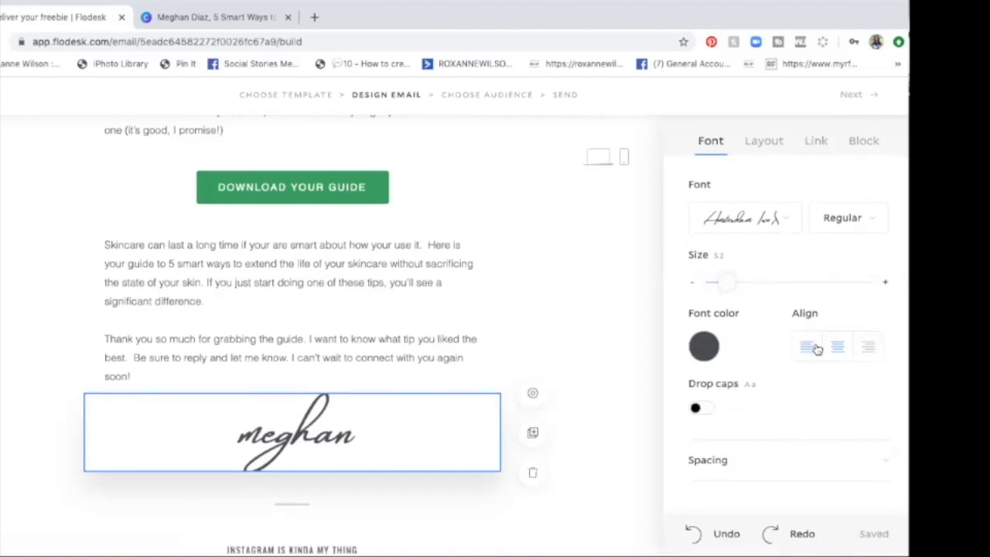
Step: Set the sign-off's font color to the custom green #4D9762 and deselect the text block
click(704, 346)
click(773, 304)
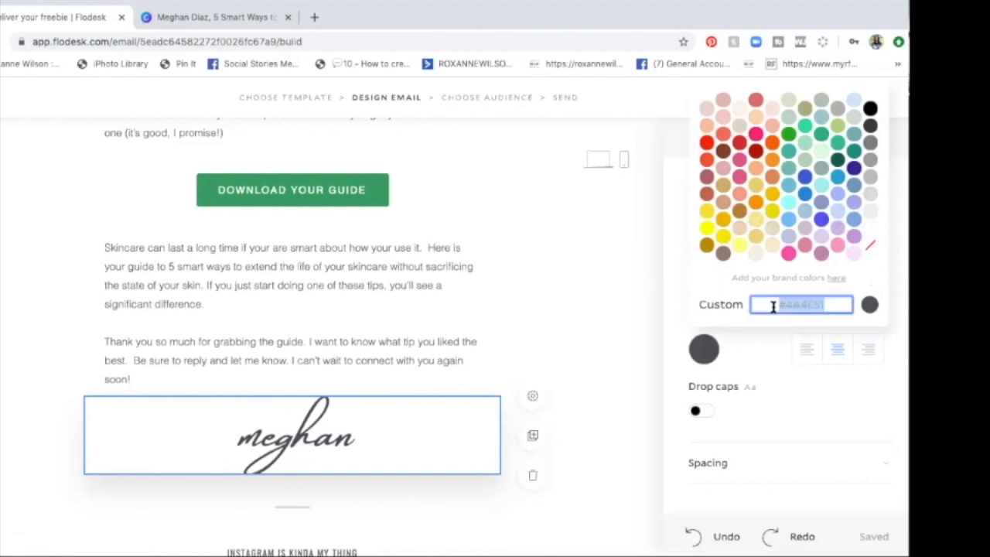
text(#4D9762)
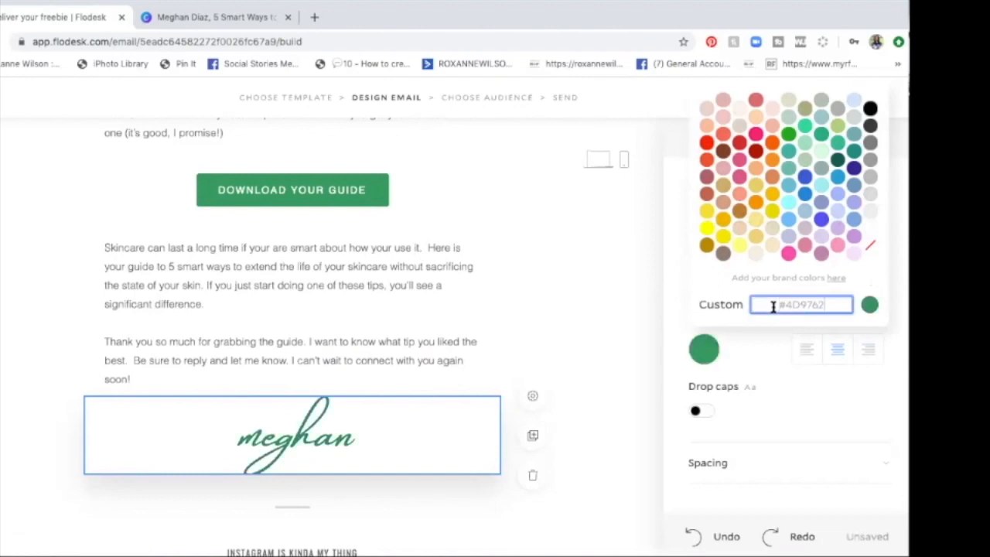
click(635, 297)
click(650, 406)
Step: Look over the email from the sign-off and Instagram section back up to the opening headline
scroll(548, 379, down, 5)
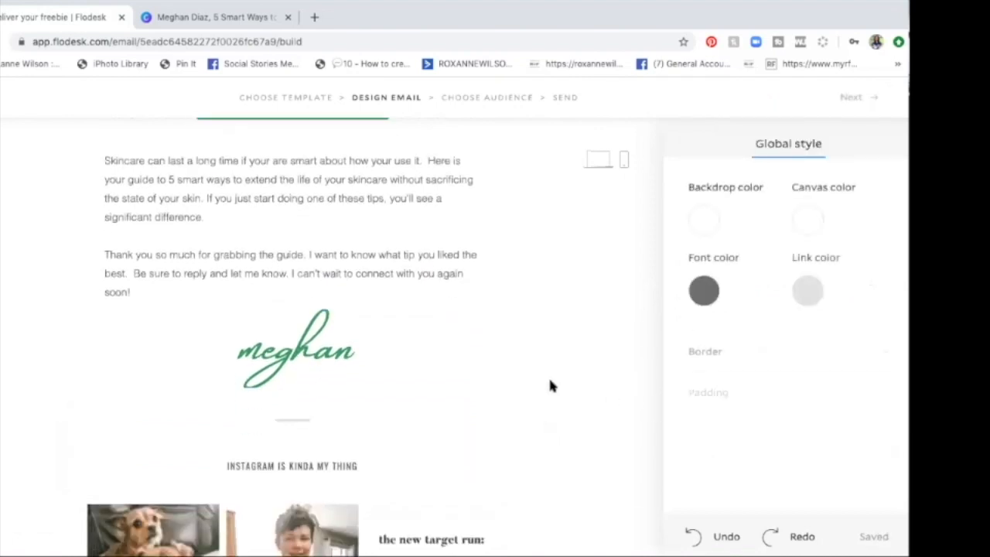
scroll(550, 385, down, 2)
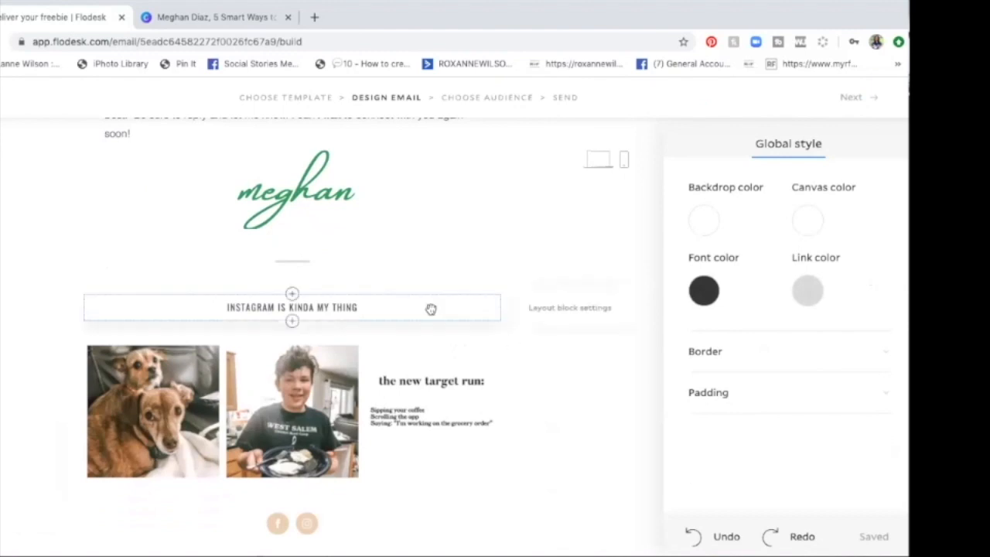
scroll(431, 310, up, 7)
scroll(431, 310, up, 10)
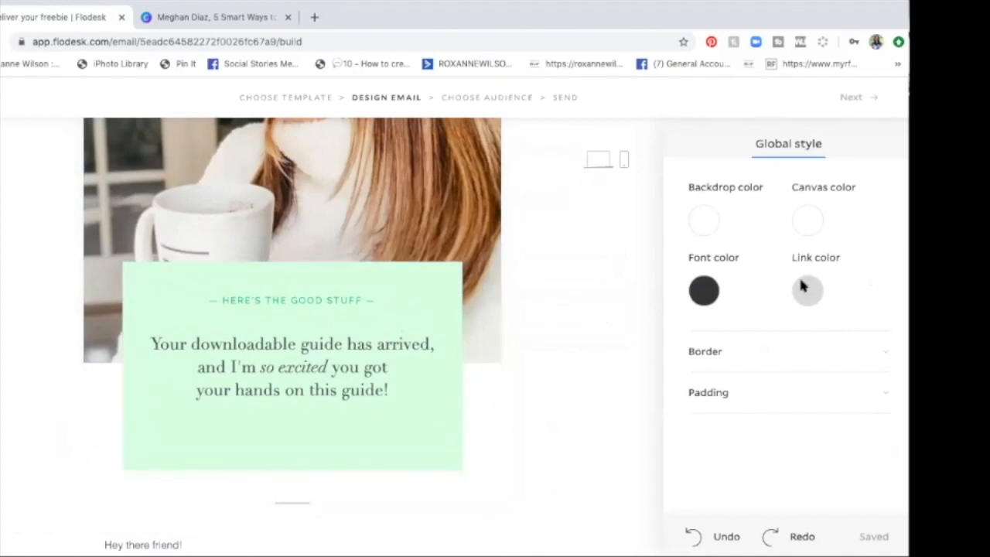
scroll(606, 223, down, 10)
scroll(606, 222, up, 2)
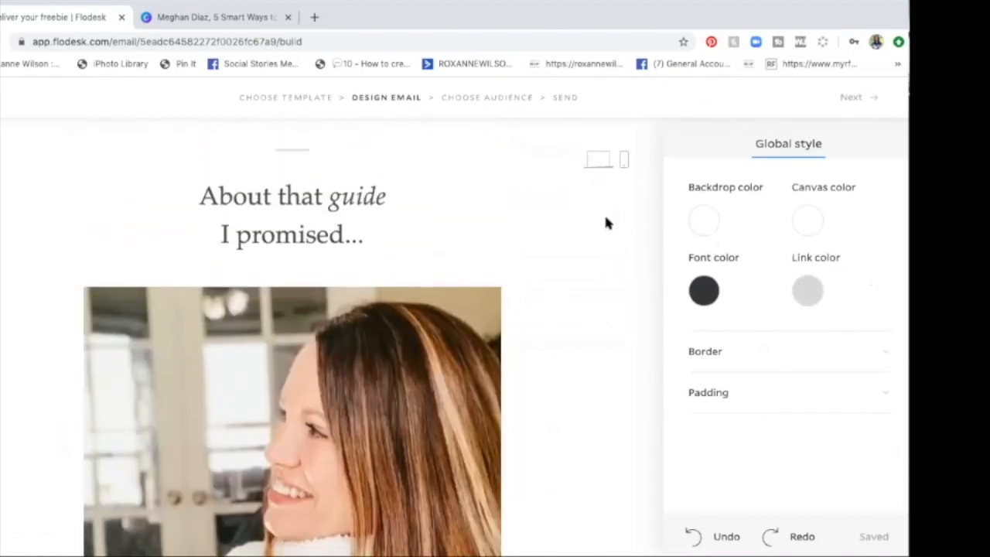
Step: Preview the whole email in the mobile and desktop layouts and return to editing
click(625, 160)
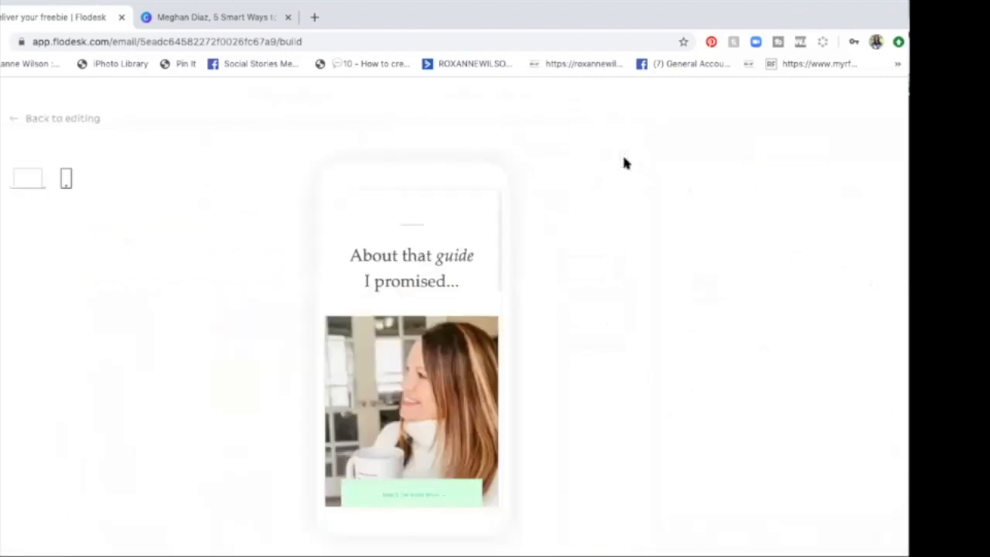
scroll(461, 327, down, 3)
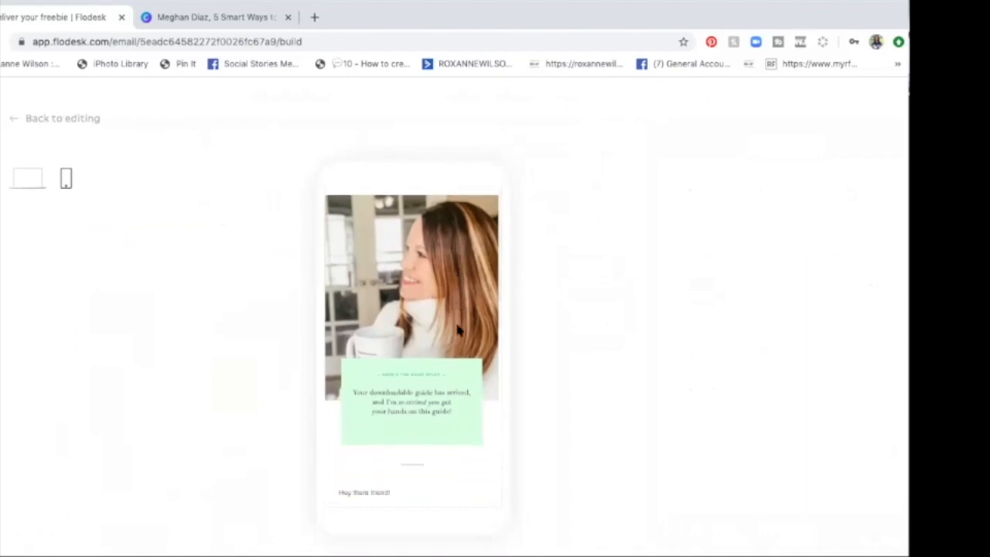
scroll(458, 330, down, 3)
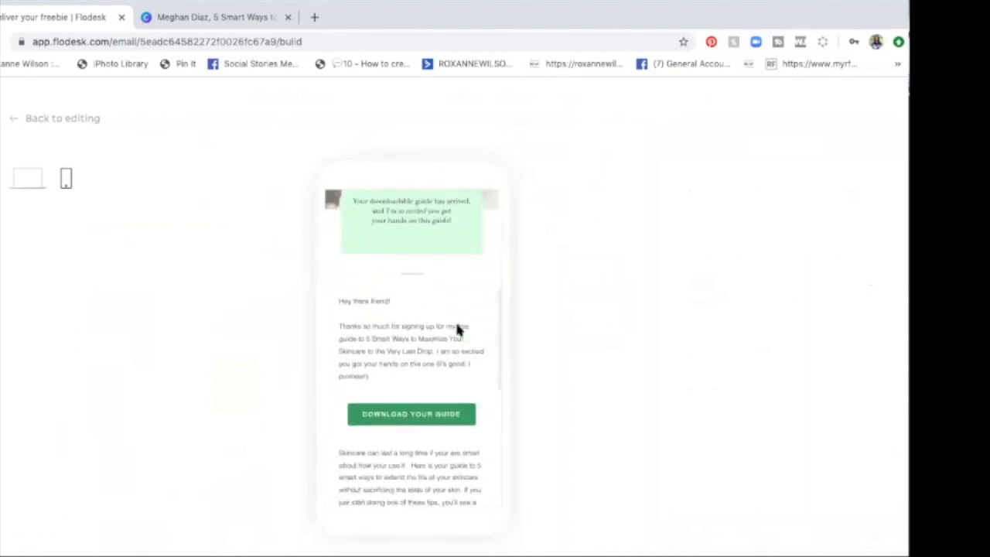
scroll(458, 329, down, 2)
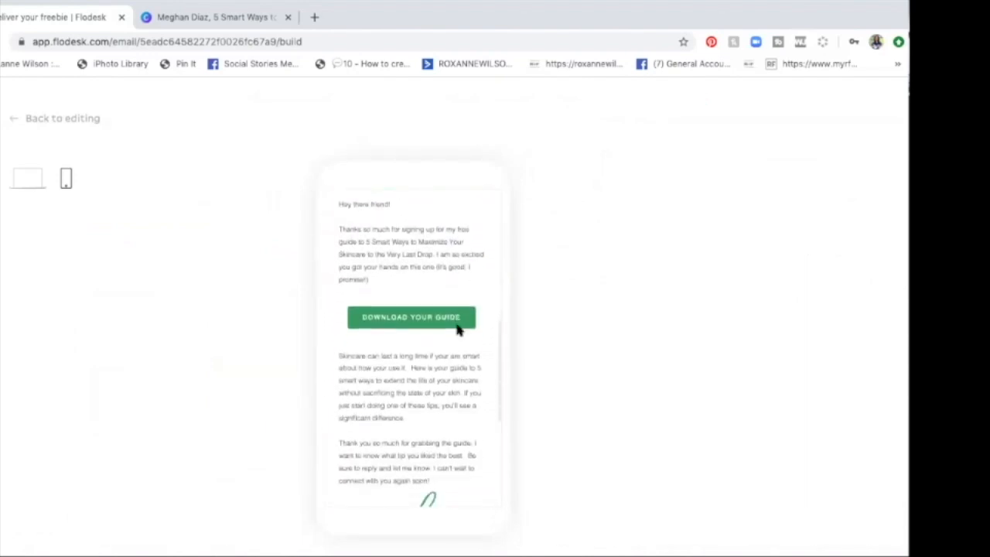
scroll(458, 329, down, 2)
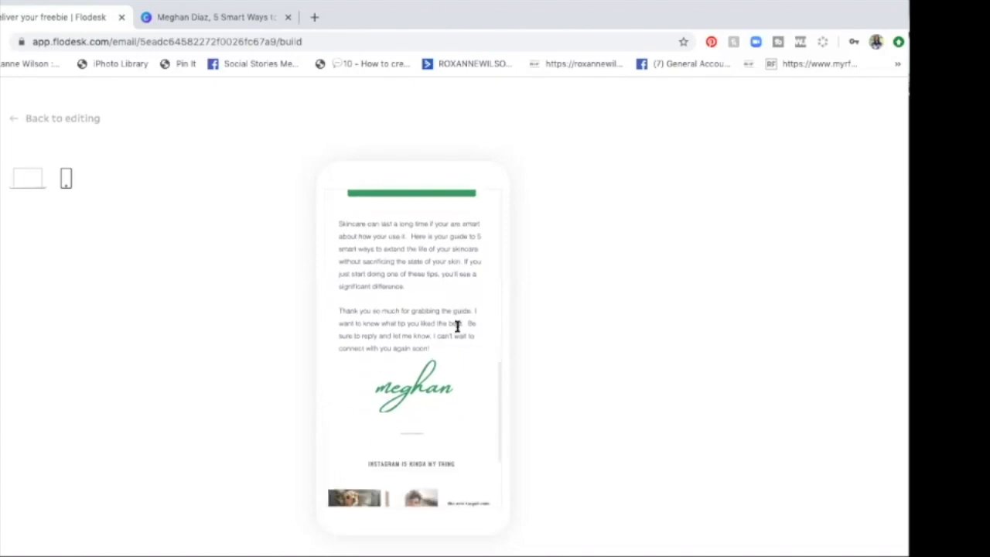
scroll(457, 325, down, 2)
scroll(454, 319, up, 10)
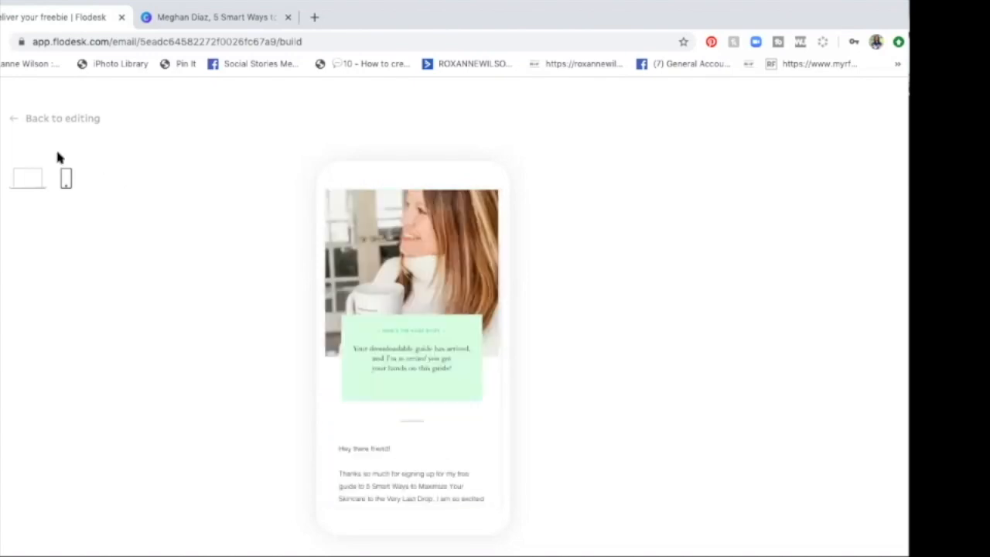
click(31, 179)
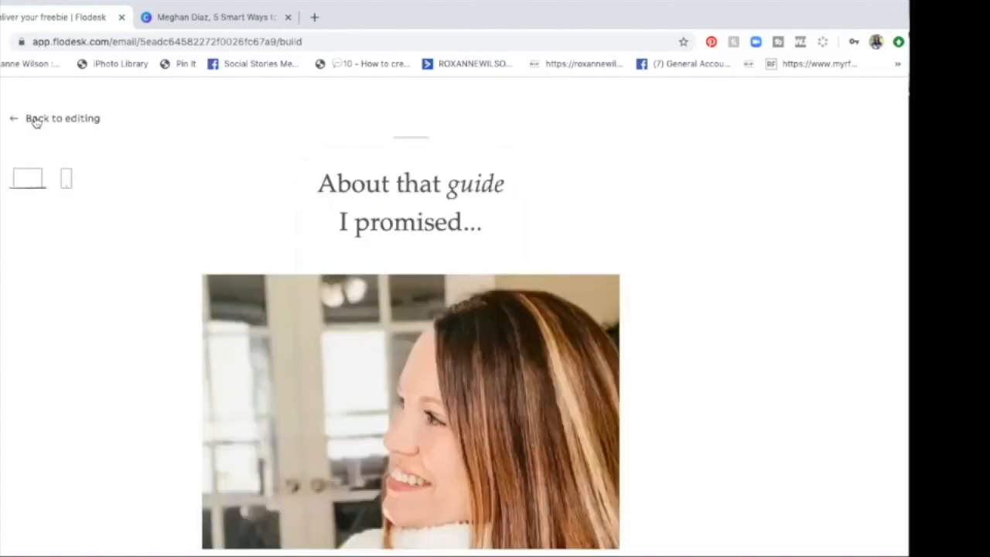
click(35, 120)
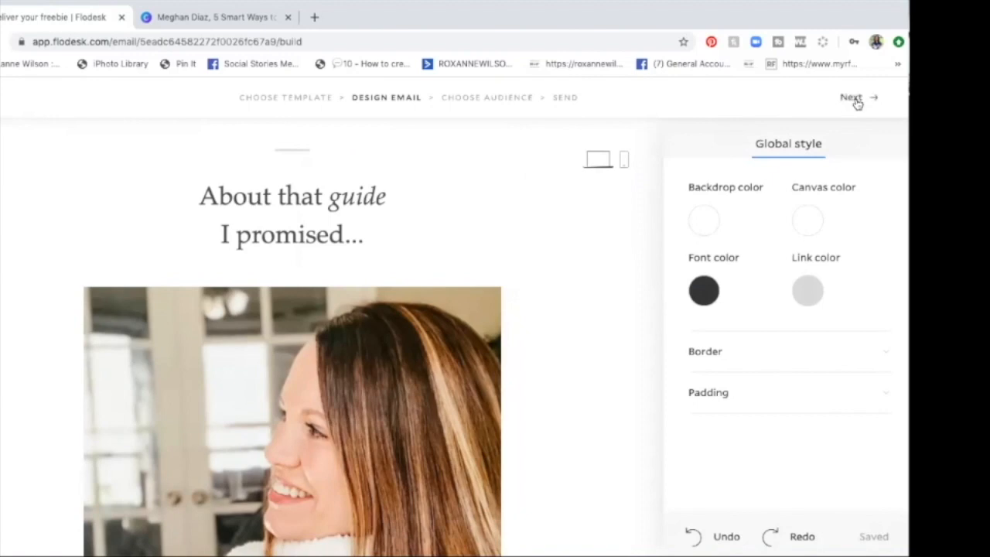
Step: Proceed past the email design, open the required address form and fill in the street address, city, state and zip
click(854, 99)
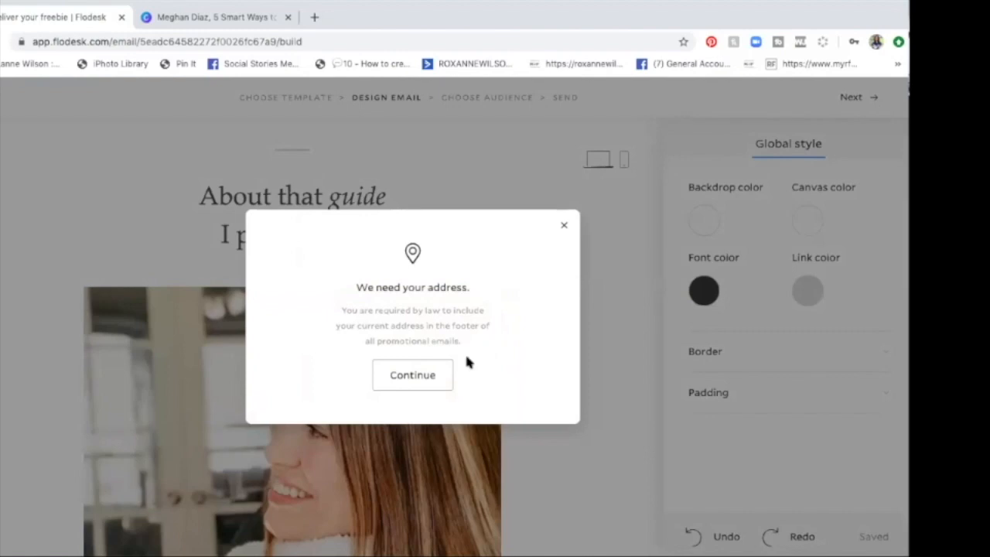
click(438, 377)
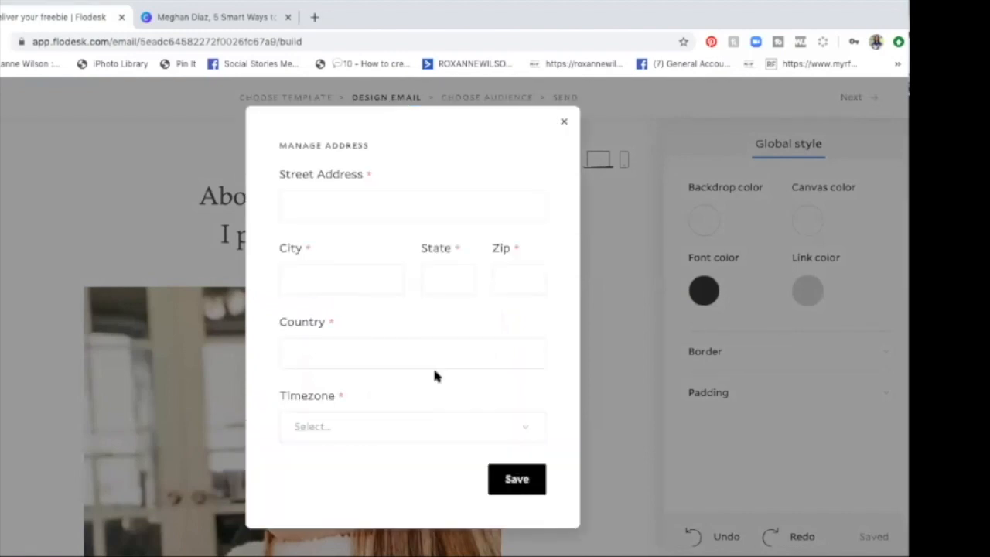
click(296, 199)
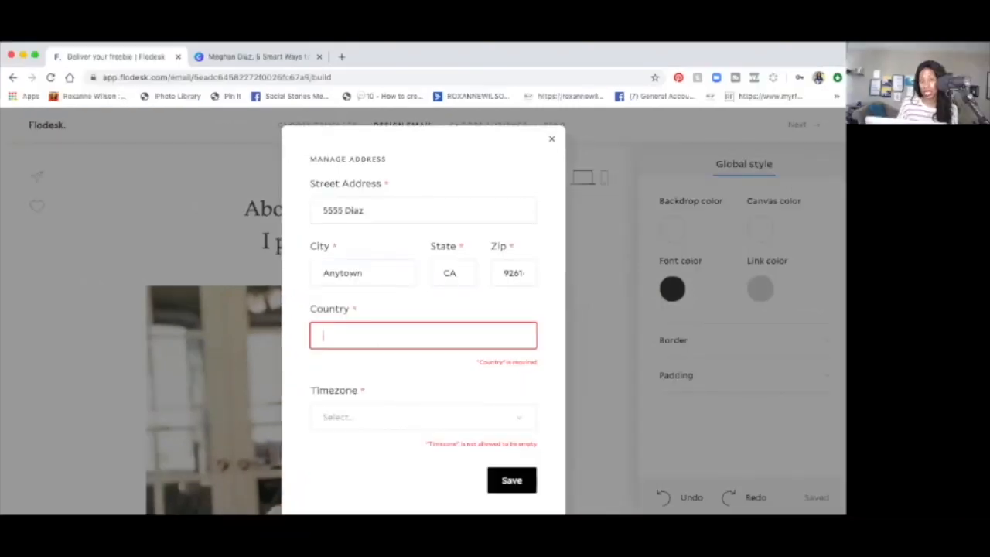
Step: Enter United States as the country in the address form
text(Us)
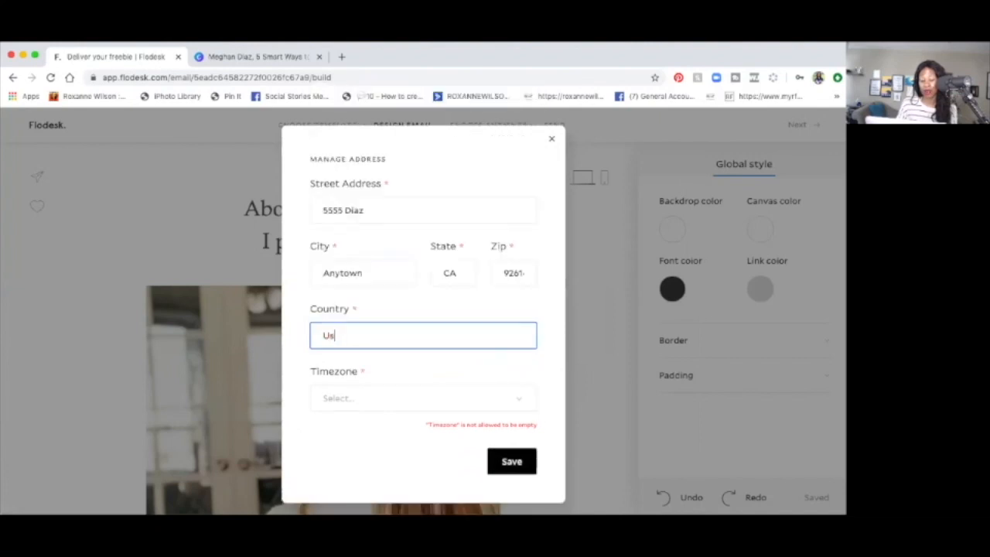
key(BackSpace)
text(u)
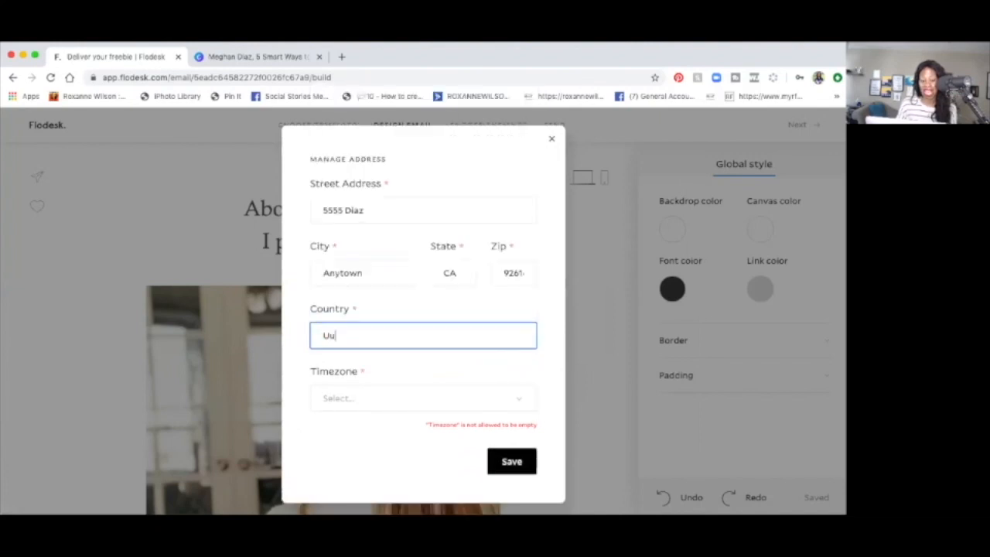
key(BackSpace)
text(nstied)
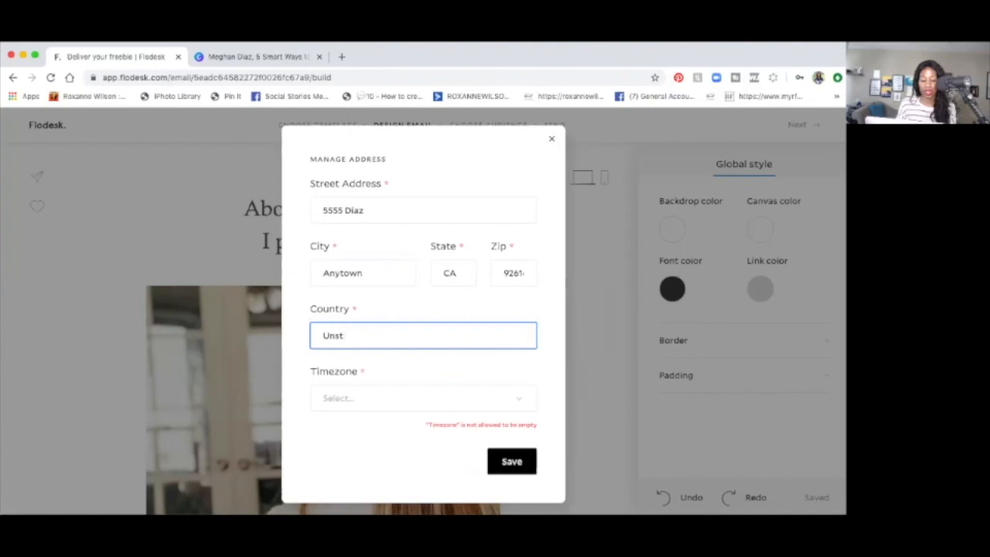
key(BackSpace)
key(BackSpace)
text(tied)
key(BackSpace)
key(BackSpace)
key(BackSpace)
key(BackSpace)
key(BackSpace)
key(BackSpace)
text(it)
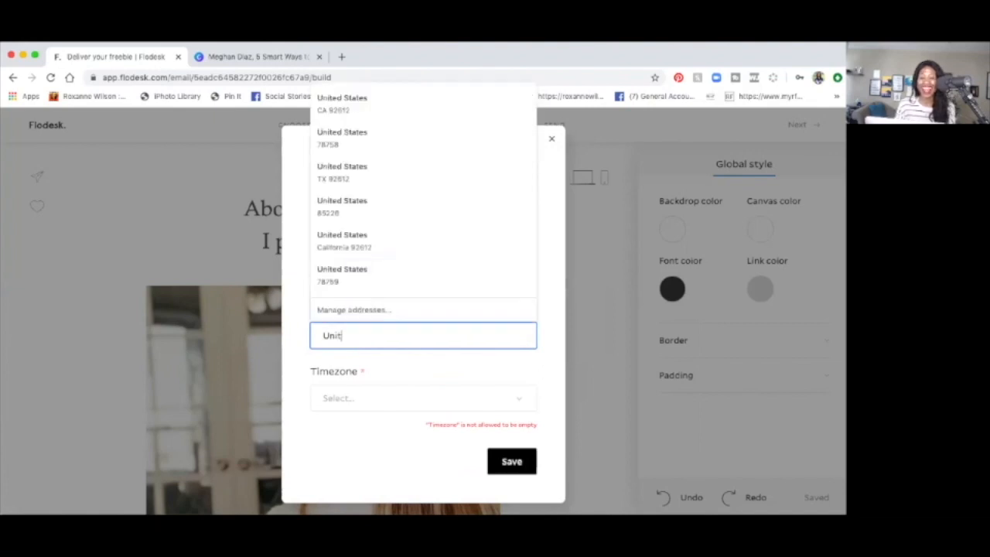
text(ed States)
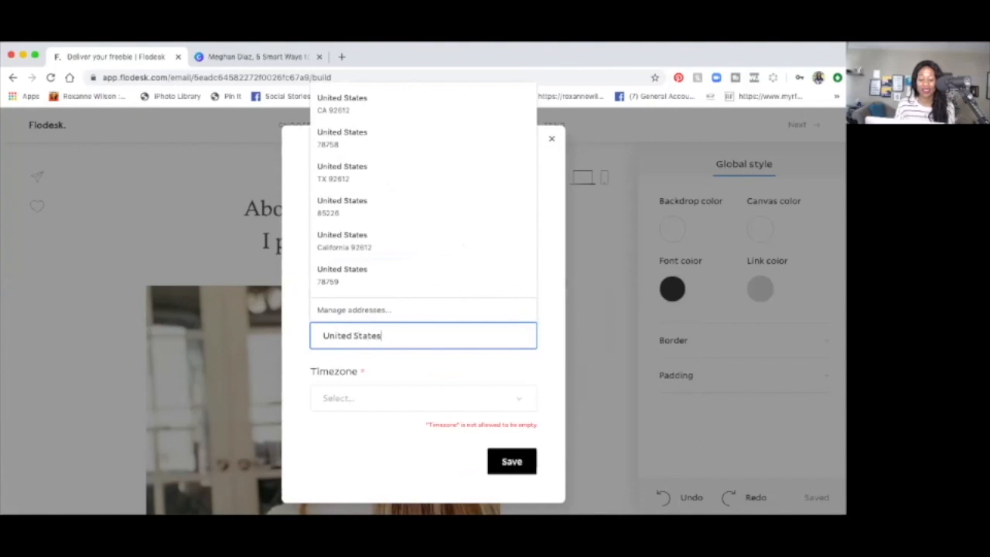
Step: Set the timezone to Hawaii Standard Time and save the address
click(338, 396)
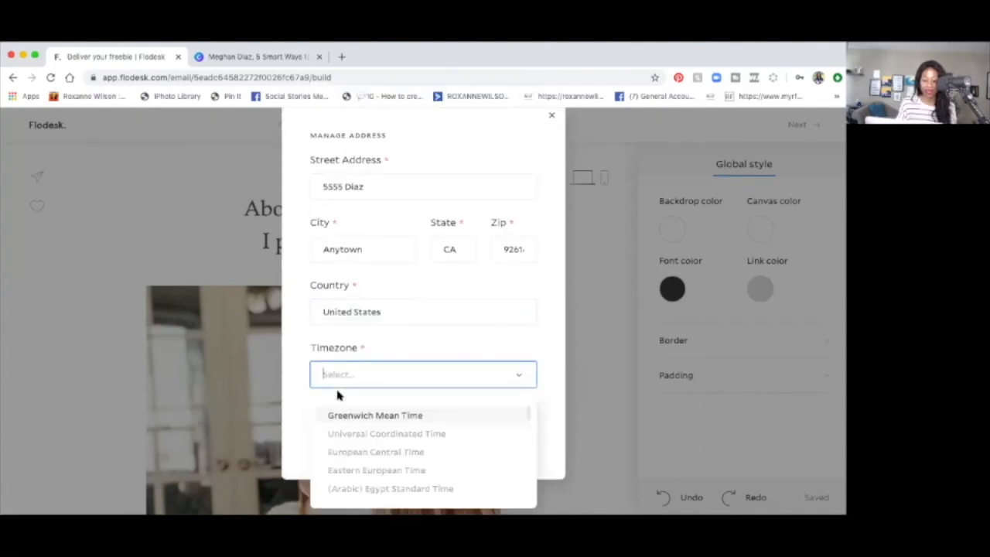
scroll(345, 424, down, 2)
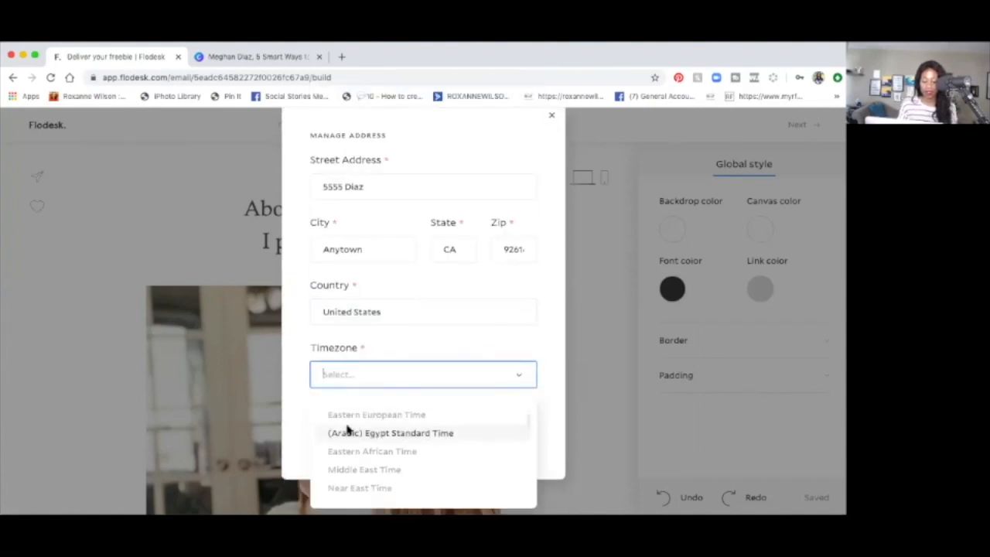
scroll(347, 430, down, 5)
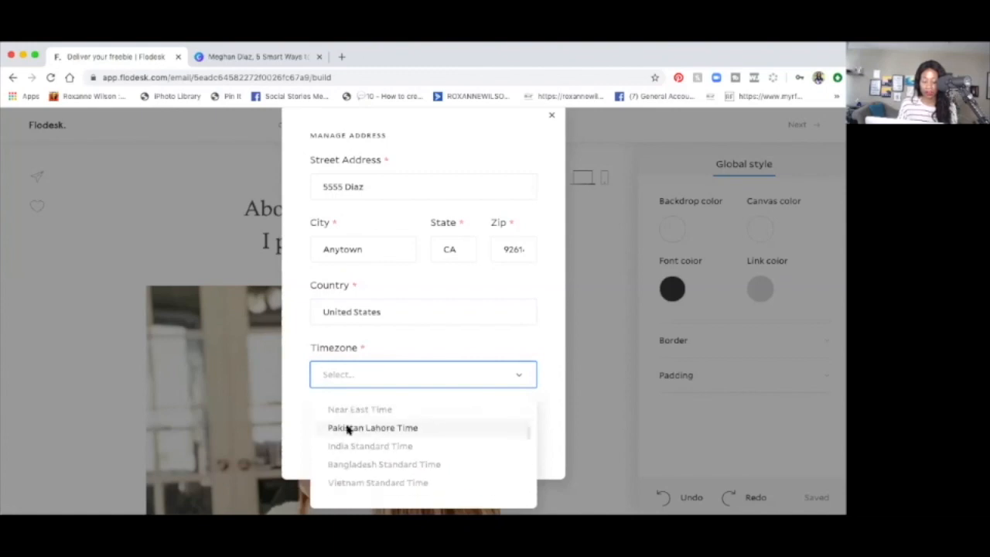
text(pca)
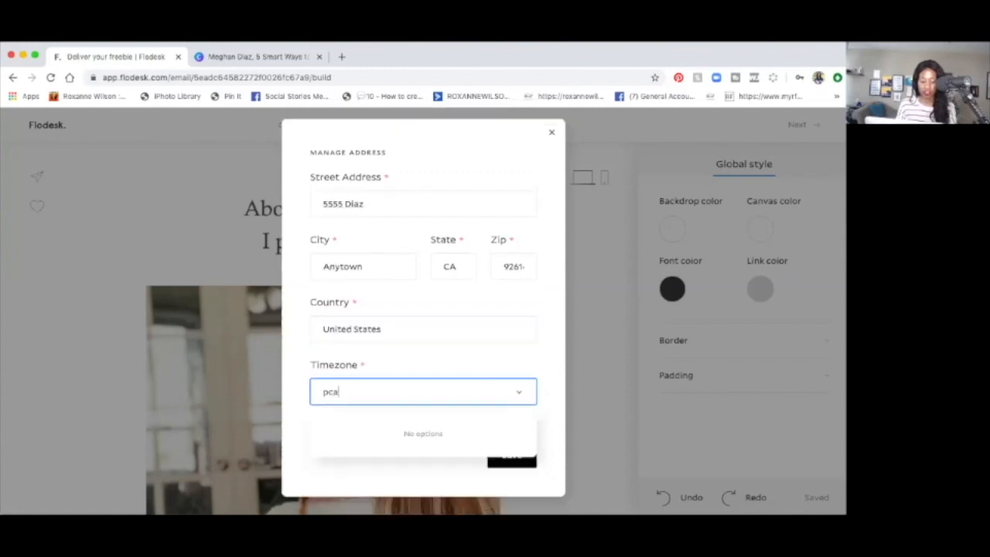
key(BackSpace)
text(ac)
click(345, 466)
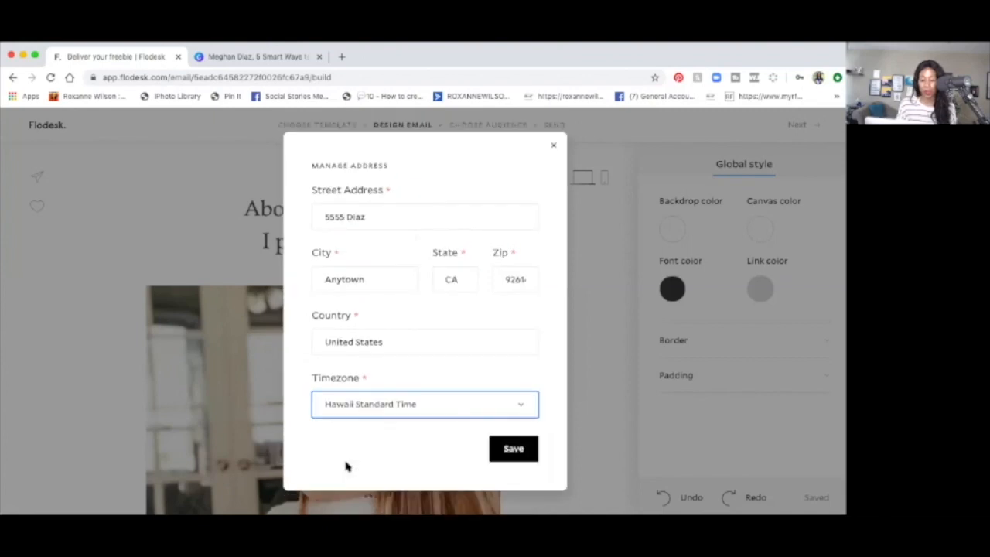
click(509, 449)
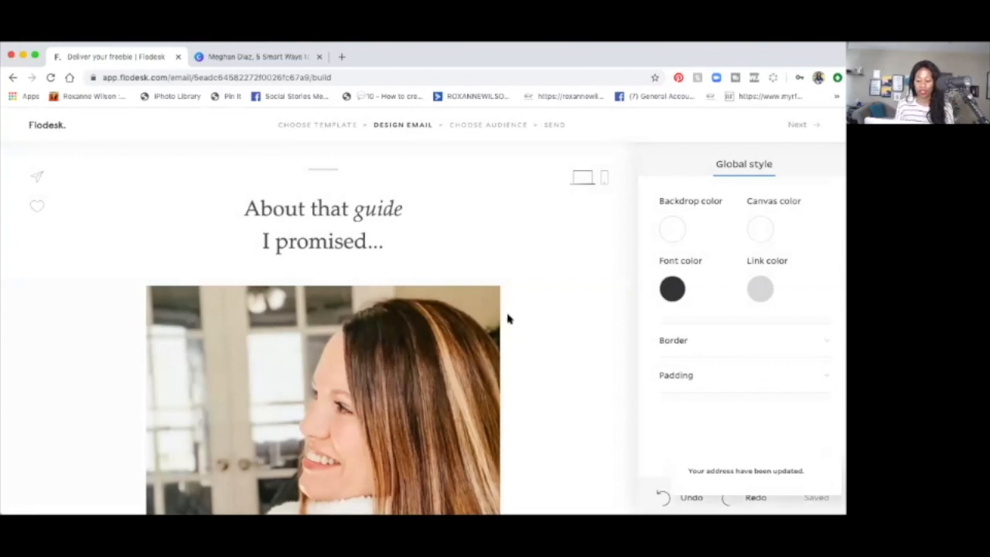
Step: Proceed to the audience stage, enter the sender's full name as the From name and continue to the subject line
click(796, 126)
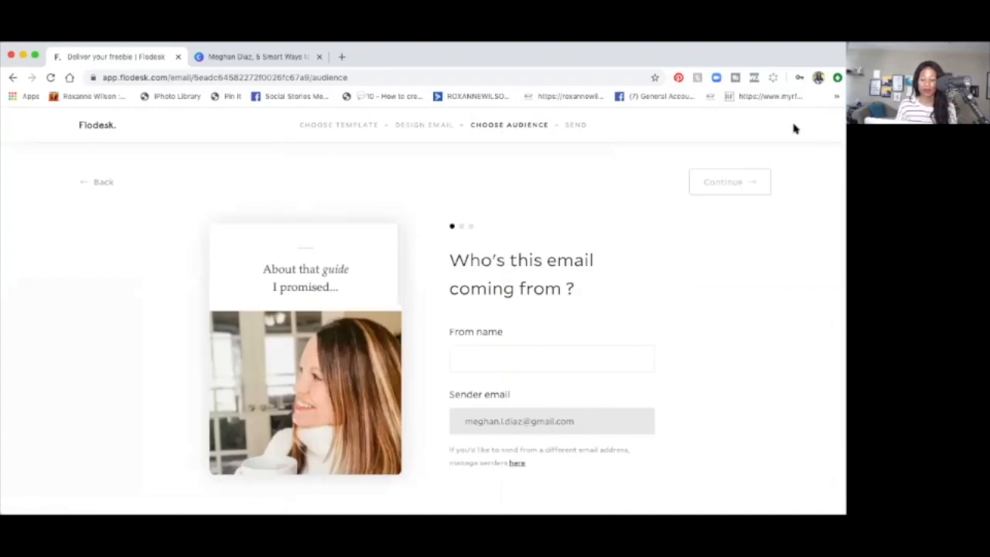
click(568, 362)
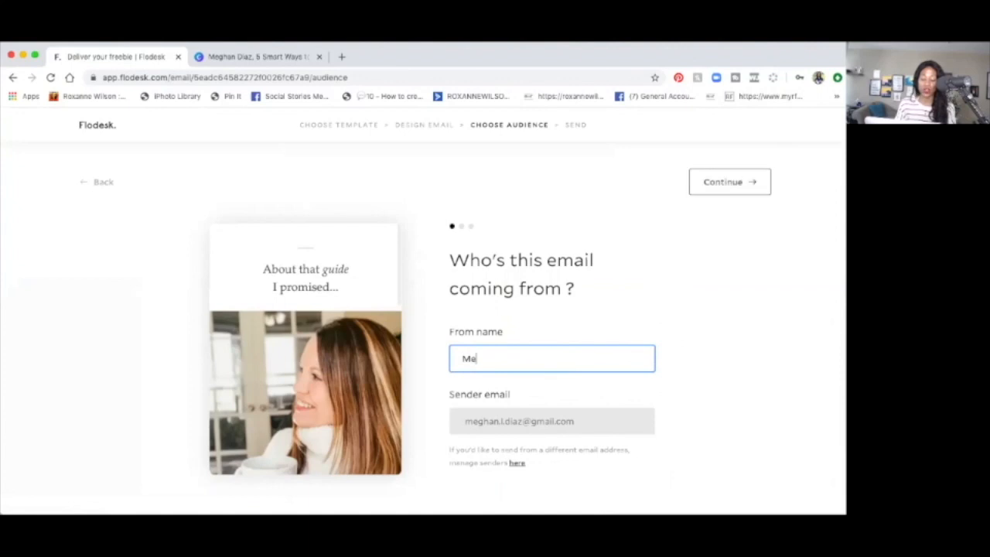
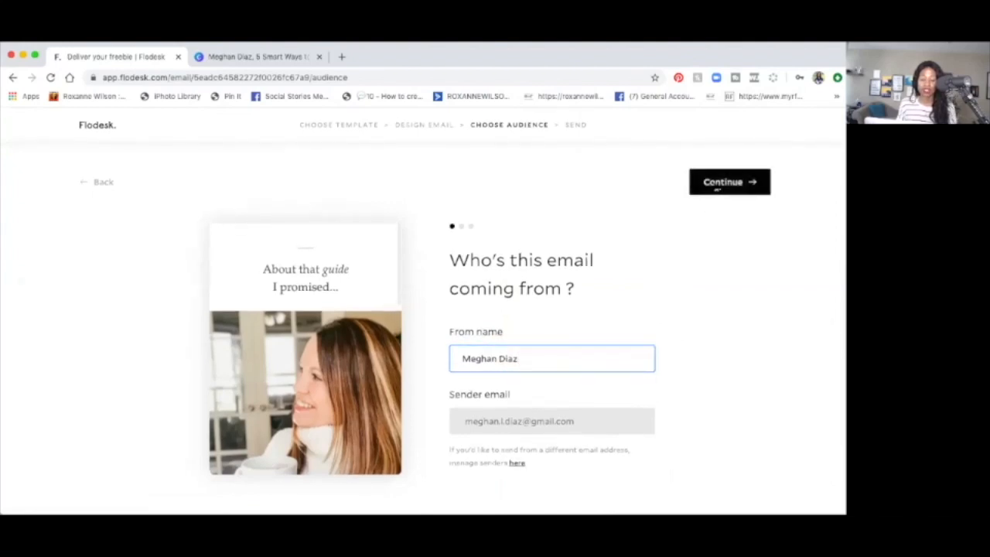
click(717, 186)
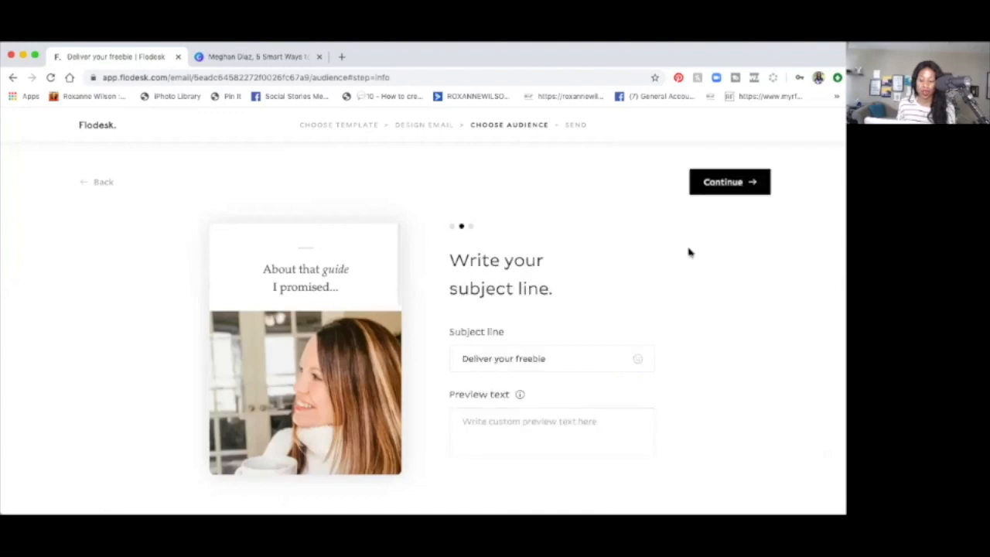
Step: Replace the subject line with "[", copy "5 Smart Ways to Maximize Your Skincare to the Very Last Drop" from the Canva design title and return to Flodesk
triple_click(512, 357)
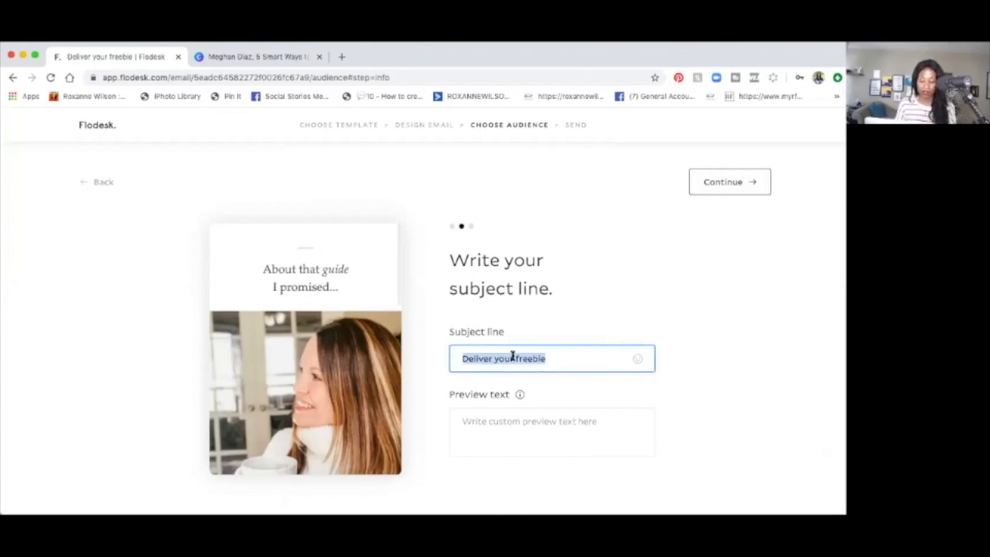
text([)
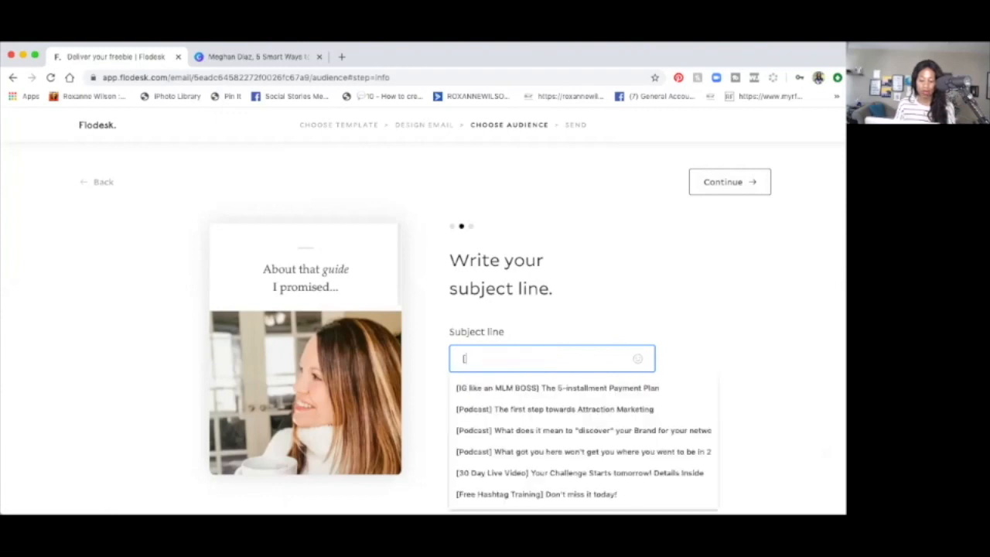
click(256, 58)
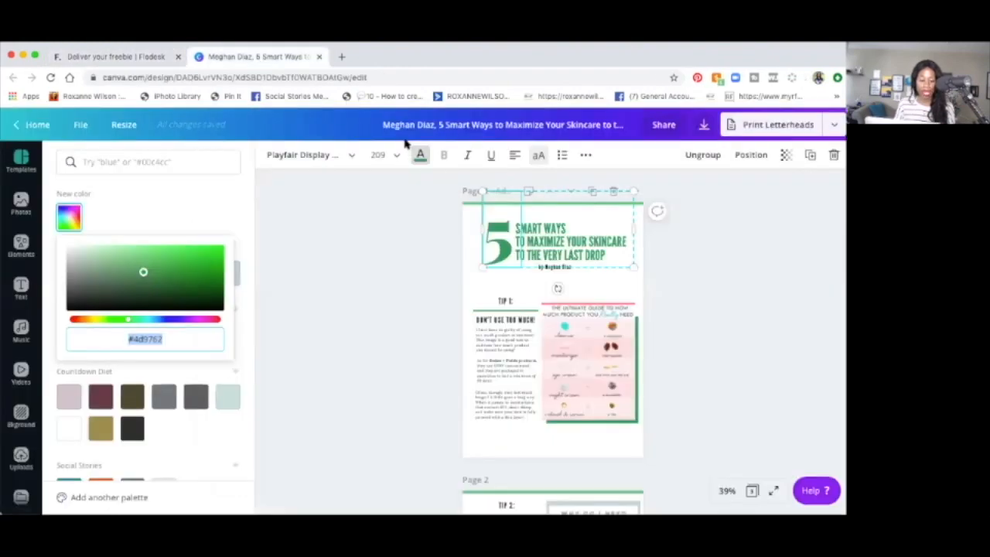
click(615, 126)
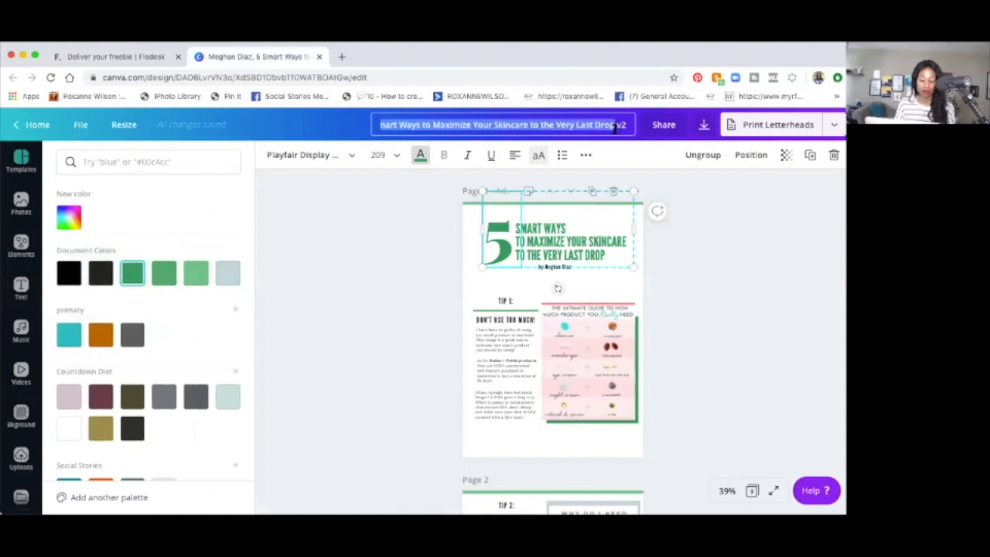
click(116, 57)
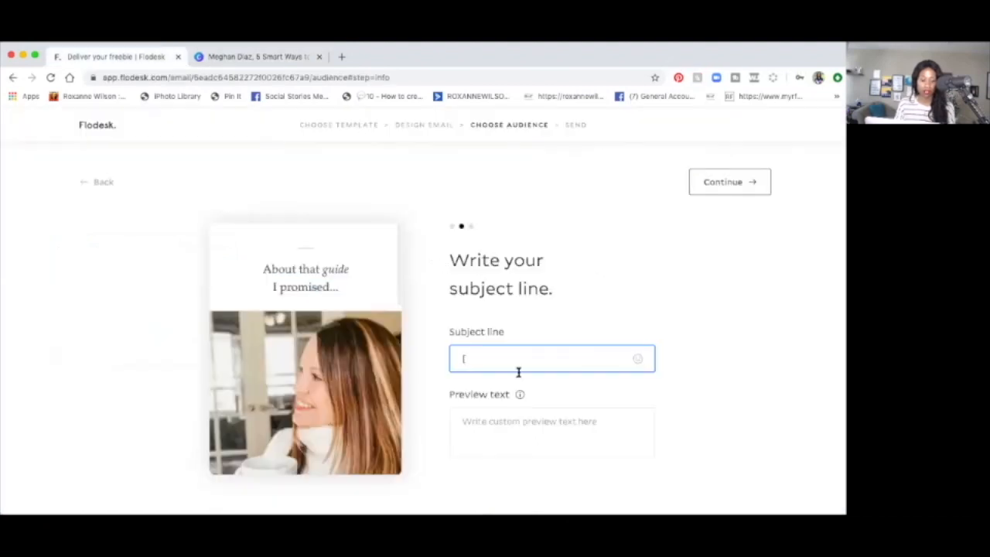
Step: Try the copied guide title as the subject line, clearing the pasted text
key(super+v)
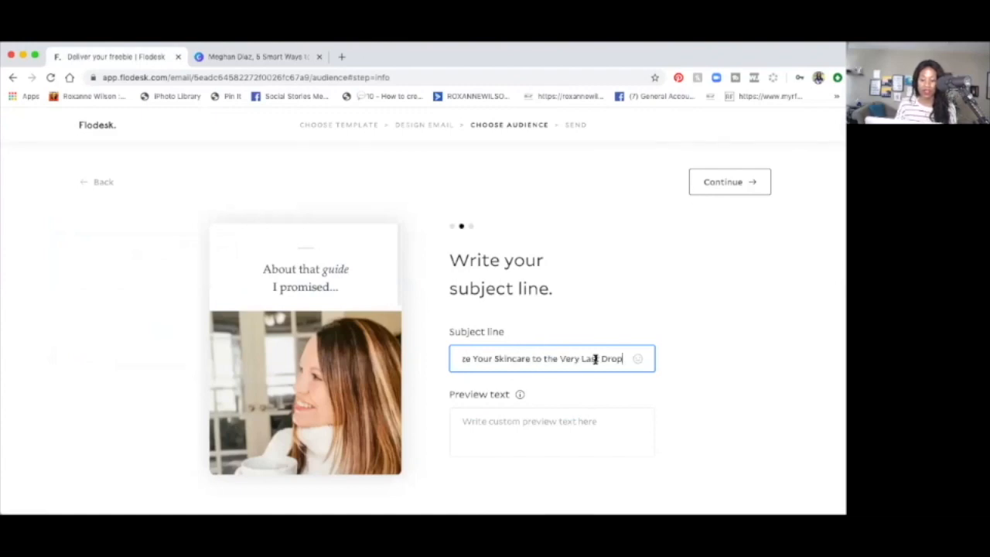
drag(623, 359, 517, 358)
key(BackSpace)
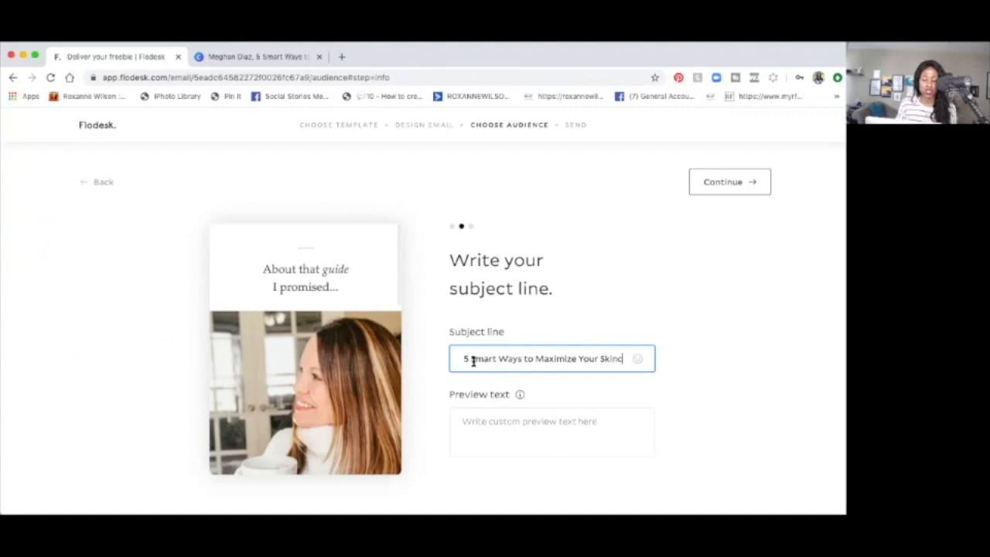
drag(471, 358, 600, 358)
key(BackSpace)
key(BackSpace)
key(BackSpace)
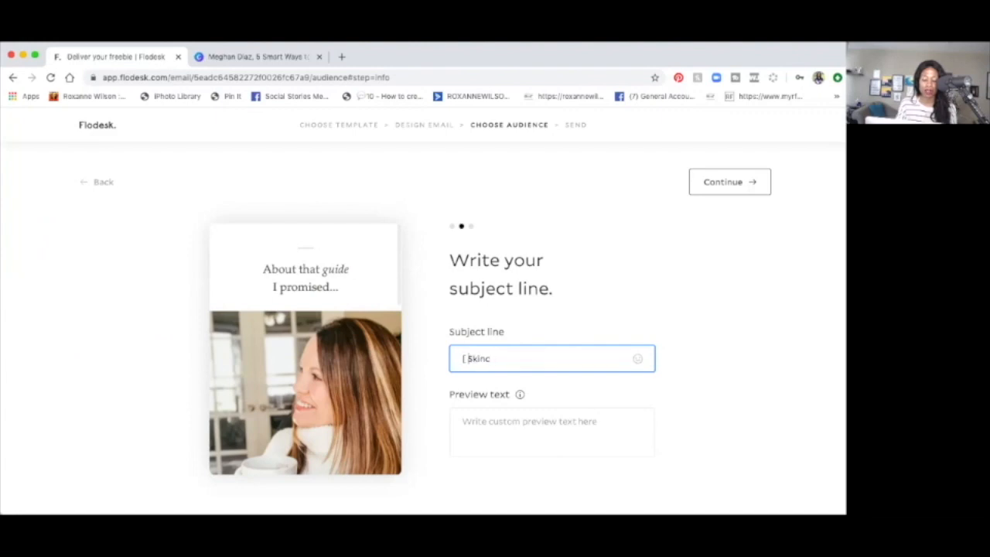
key(BackSpace)
key(BackSpace)
key(BackSpace)
key(BackSpace)
key(BackSpace)
key(BackSpace)
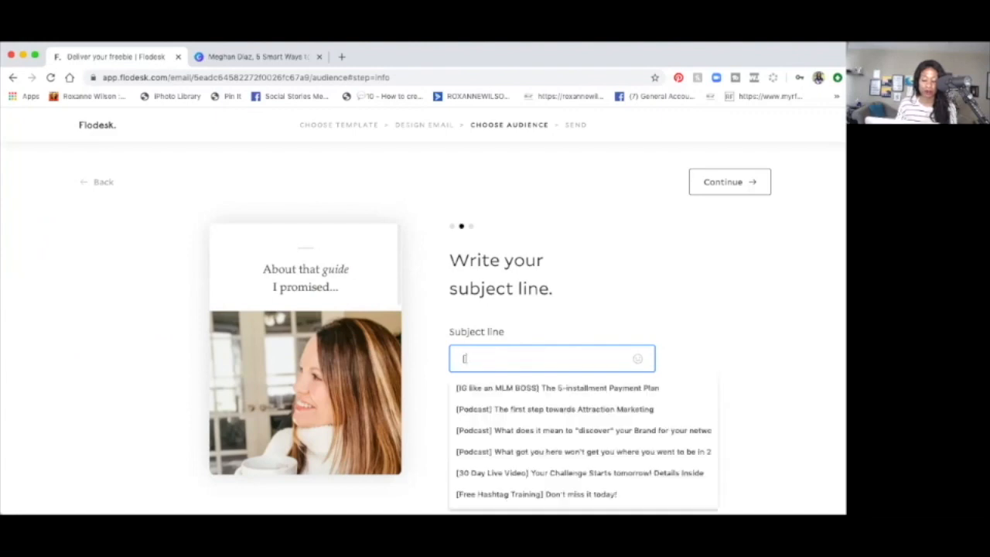
Step: Begin the subject line with "[Your Skincare Guide]"
text([Your)
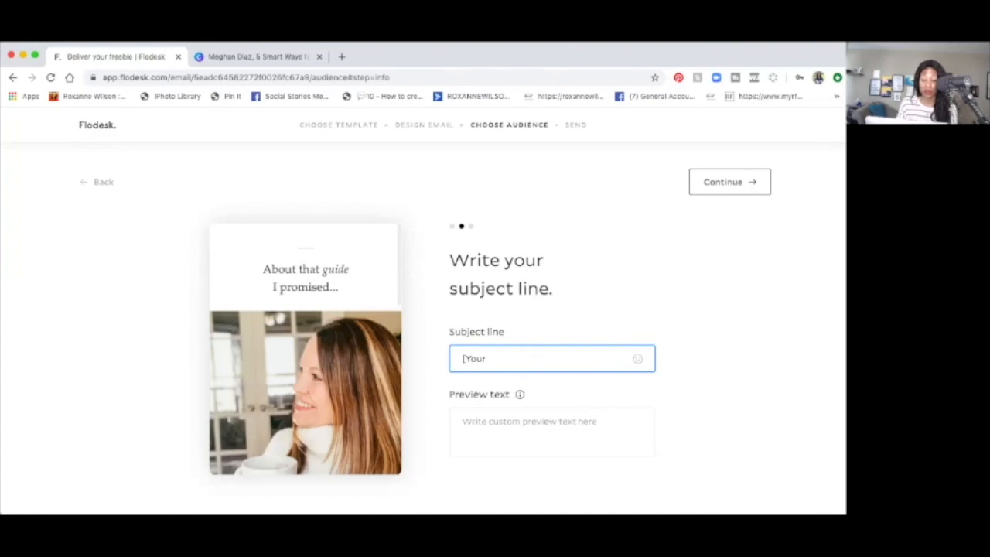
text( Skin)
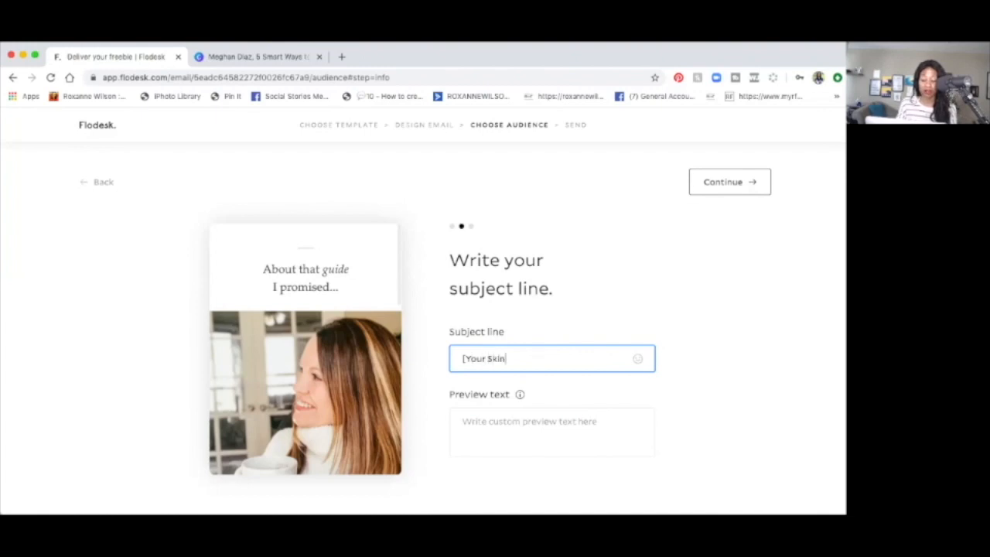
text(care Guide)
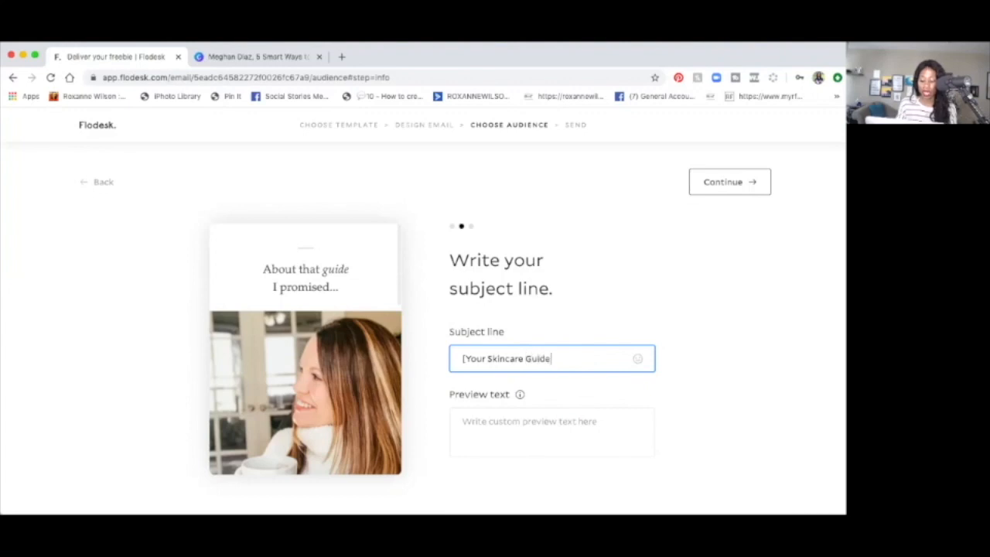
text(] )
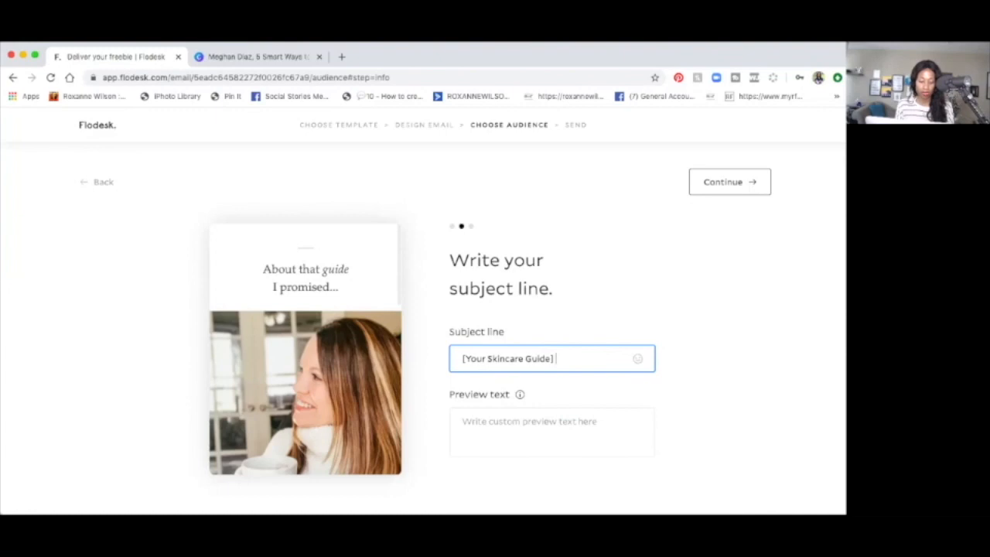
text(You)
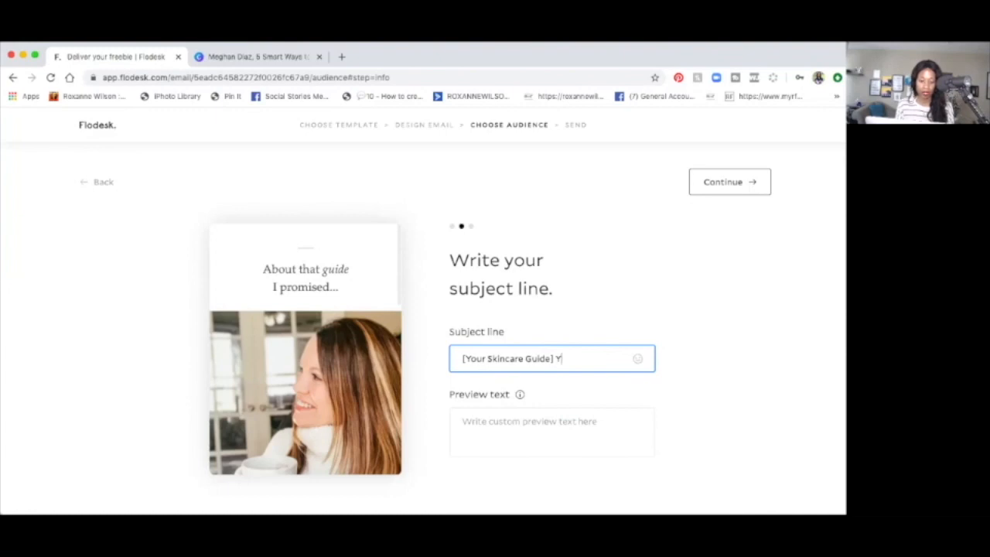
Step: Add "5 Smart Ways" after the bracketed text in the subject line
key(BackSpace)
key(BackSpace)
key(BackSpace)
text(5 Ways)
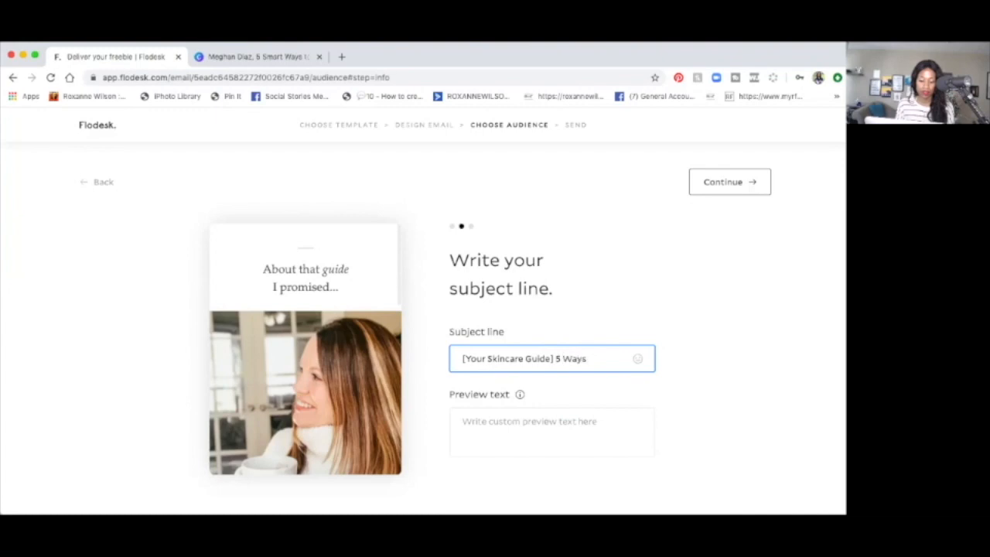
key(BackSpace)
key(BackSpace)
key(BackSpace)
key(BackSpace)
text(Smart Ways)
Step: Try completing the subject line with the copied guide title, replacing the pasted title's beginning with "to Maxi"
text(5 Smart Ways to Use Your Skincare to the Very Last Drop)
key(Up)
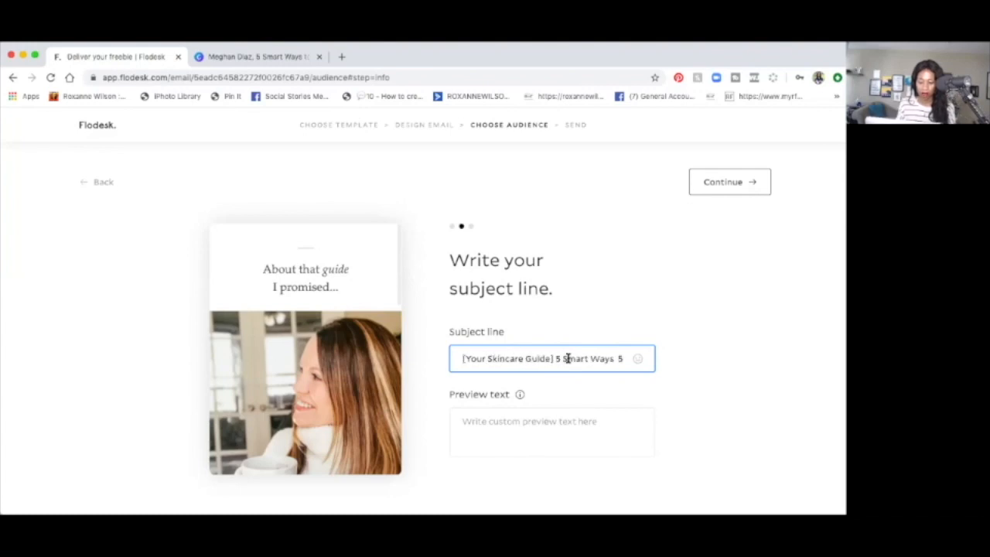
drag(617, 359, 623, 358)
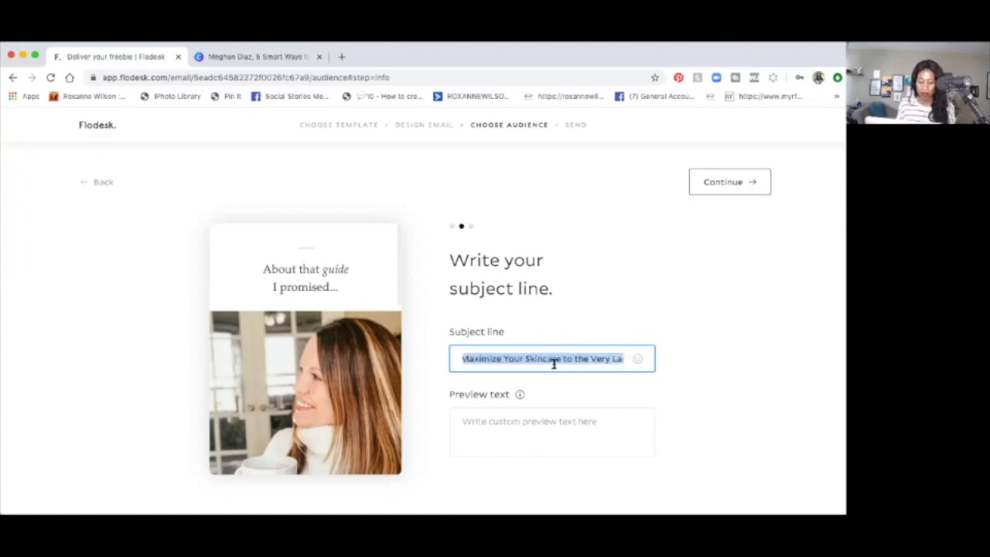
drag(553, 365, 501, 360)
text(t)
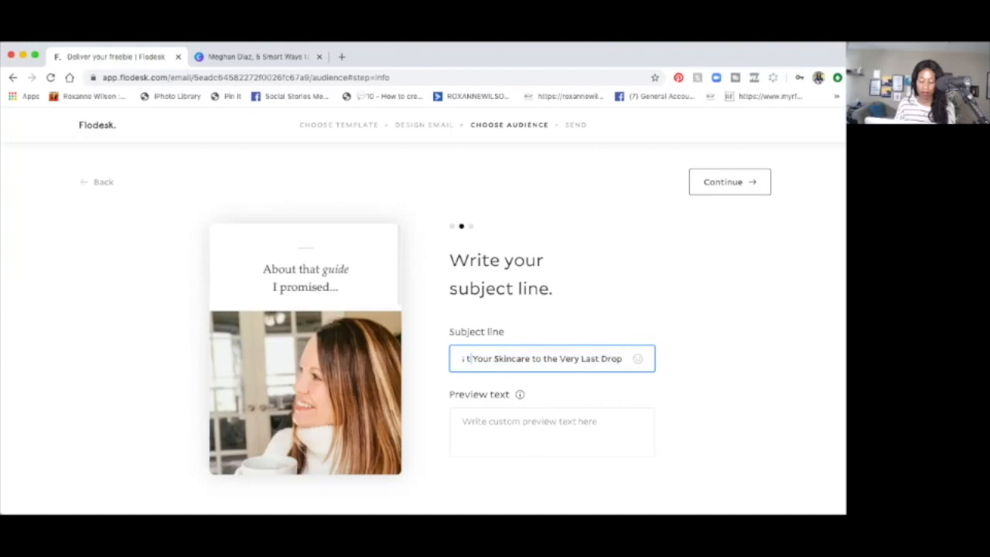
text(o )
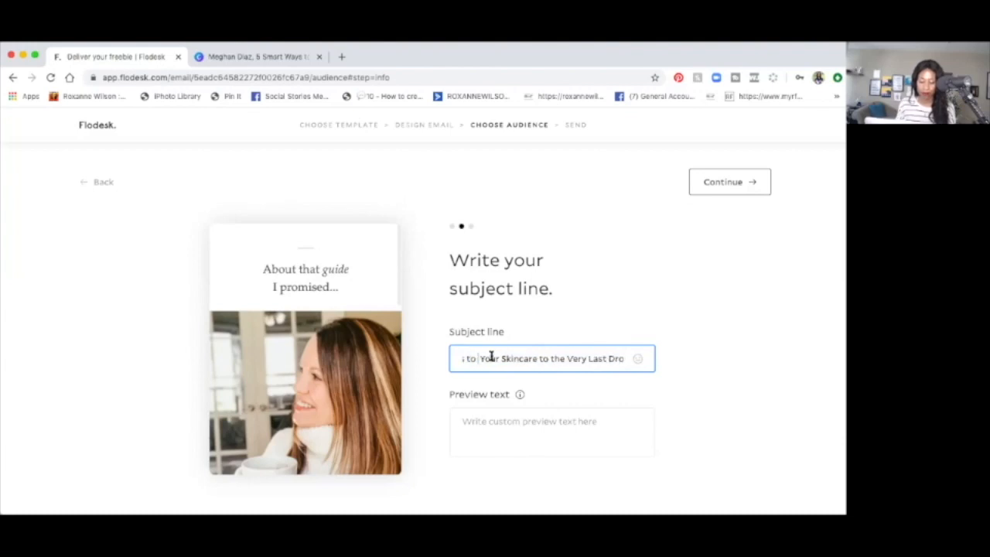
text(Maxi)
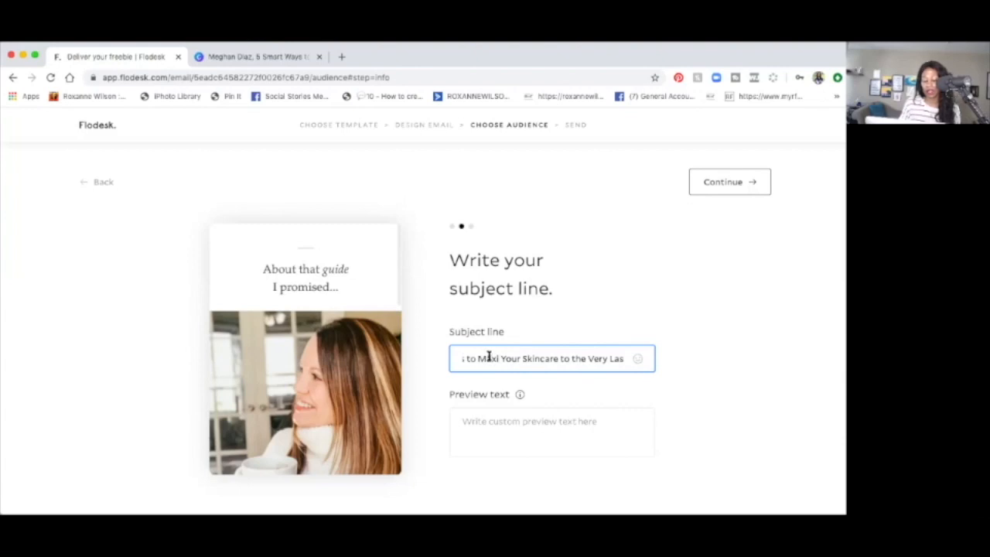
Step: Delete everything after "[Your Skincare Guide]" from the subject line
drag(471, 358, 639, 364)
key(BackSpace)
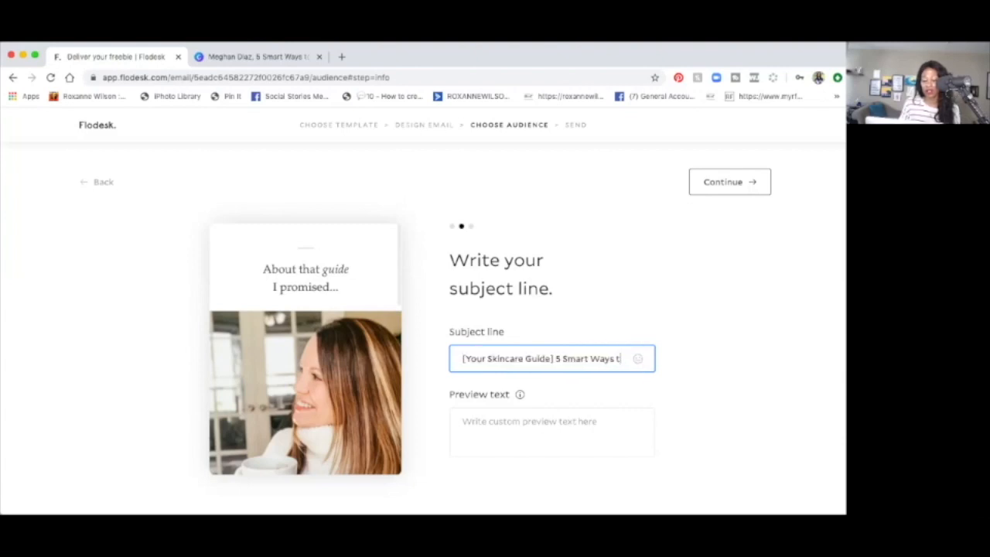
key(BackSpace)
key(BackSpace)
key(BackSpace)
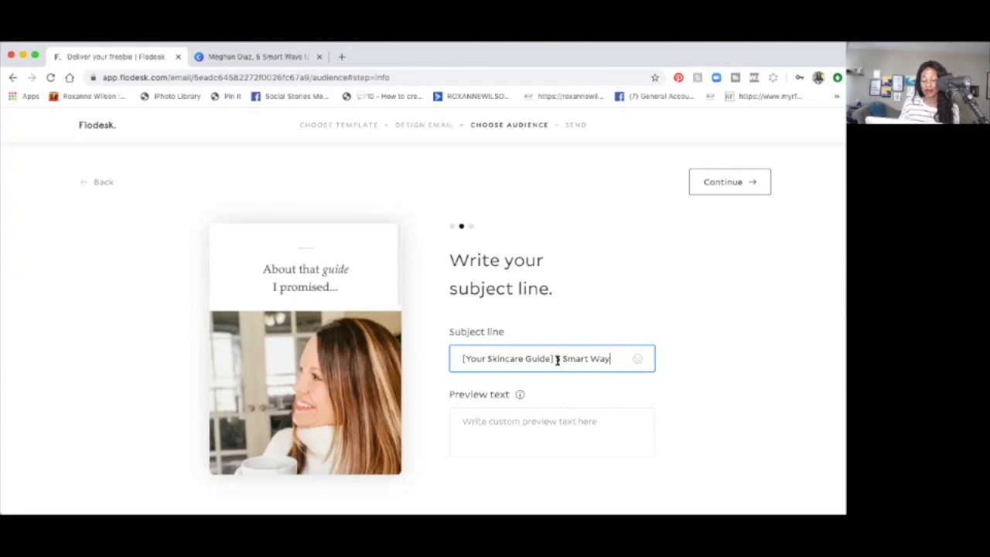
key(BackSpace)
key(BackSpace)
key(BackSpace)
key(BackSpace)
key(BackSpace)
key(BackSpace)
key(BackSpace)
key(BackSpace)
key(BackSpace)
key(BackSpace)
key(BackSpace)
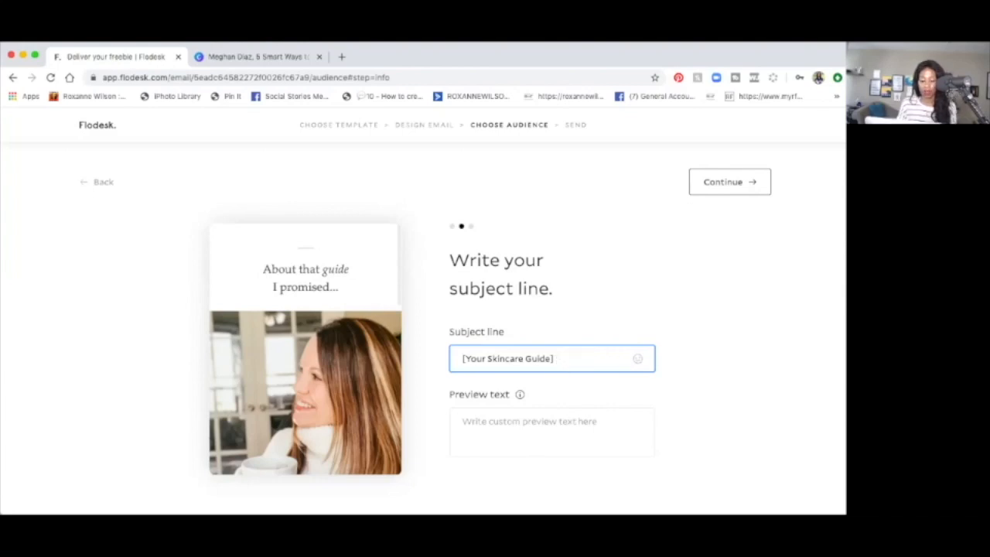
Step: Add "Download Now" after the bracketed text in the subject line
text(Download Now)
Step: Fill the preview text with the copied title "5 Smart Ways to Maximize Your Skincare to the Very Last Drop", without a leading space
click(575, 416)
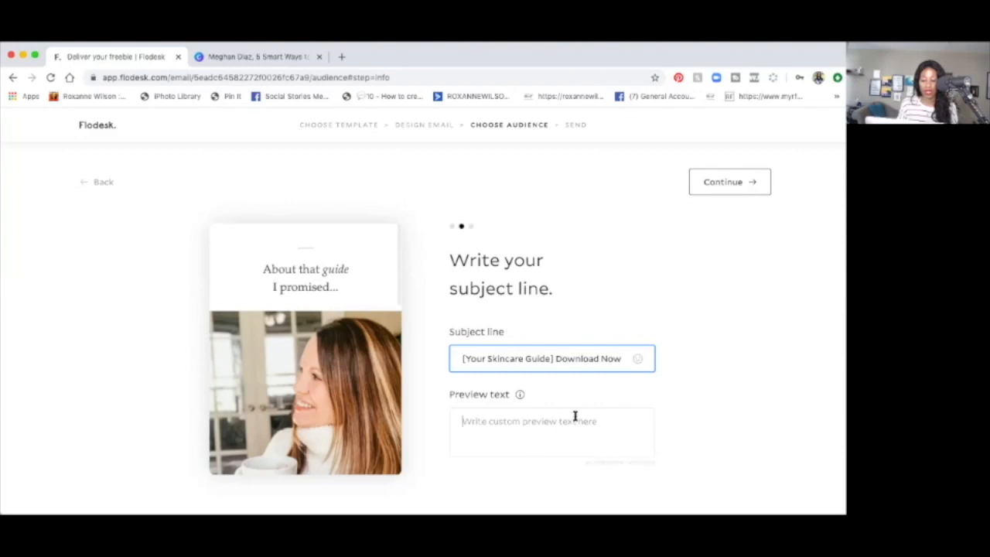
text(5 Smart Ways to Maximize Your Skincare to the Very Last Drop)
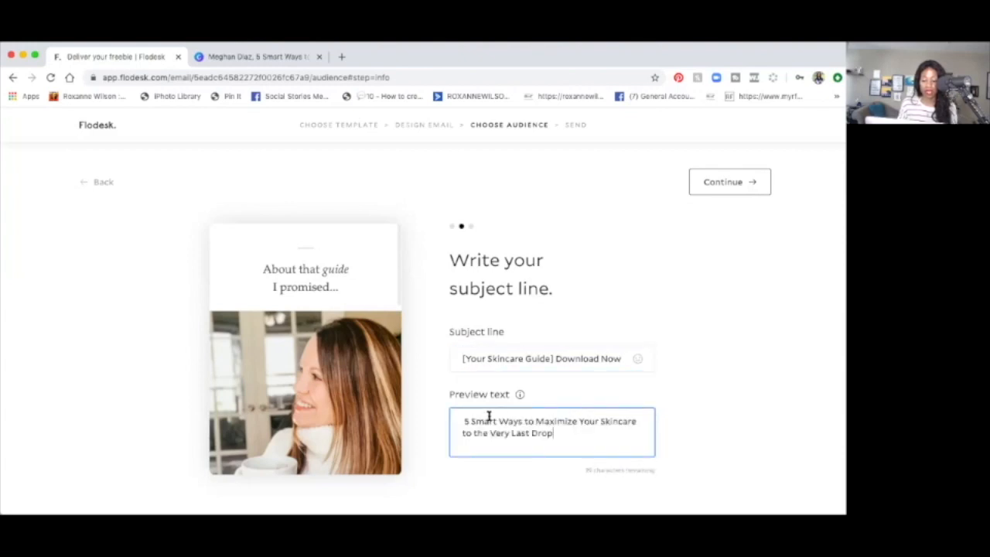
click(464, 420)
key(BackSpace)
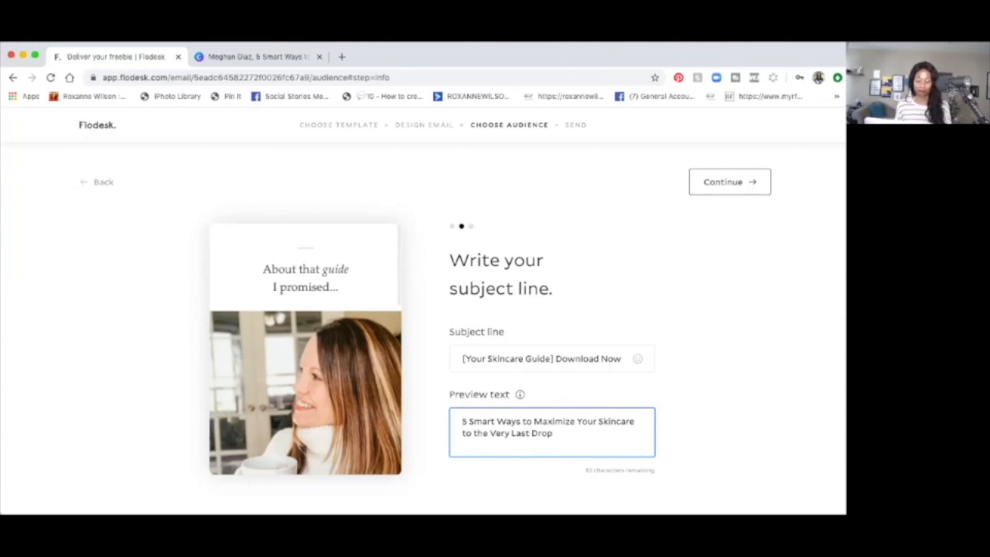
Step: Extend the subject line's bracketed text to "[Your Skincare Guide has arrived]" and continue to the segment selection for recipients
click(550, 358)
text(ha)
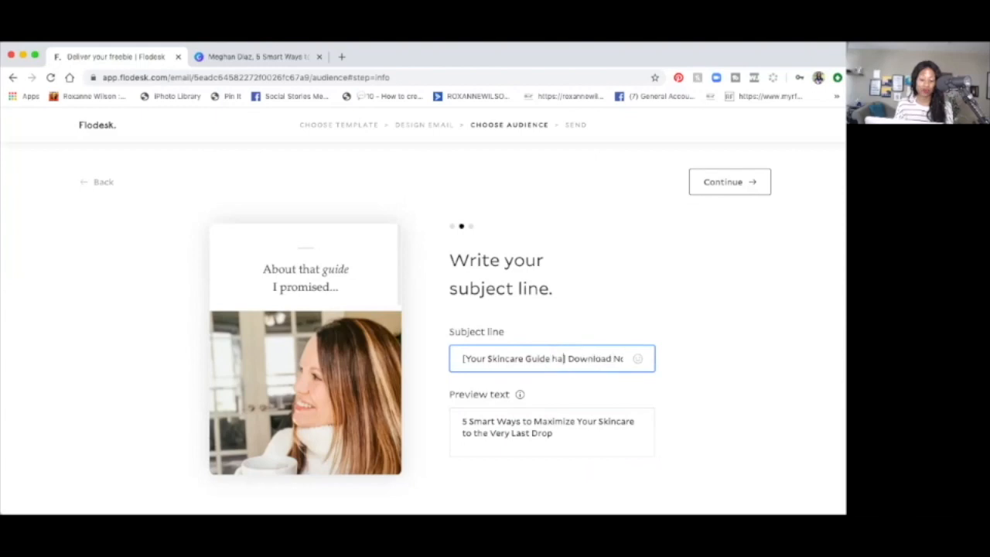
text(s)
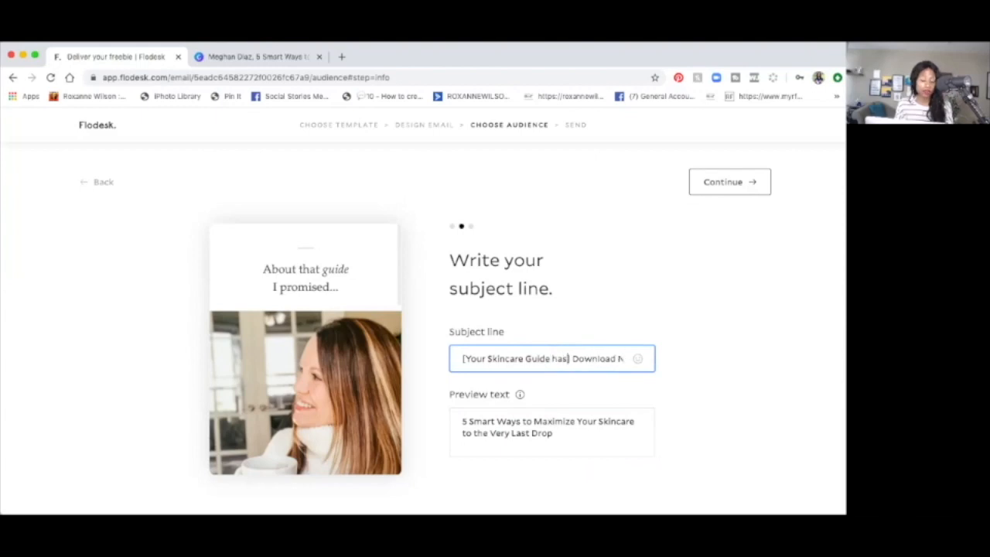
text( arrived)
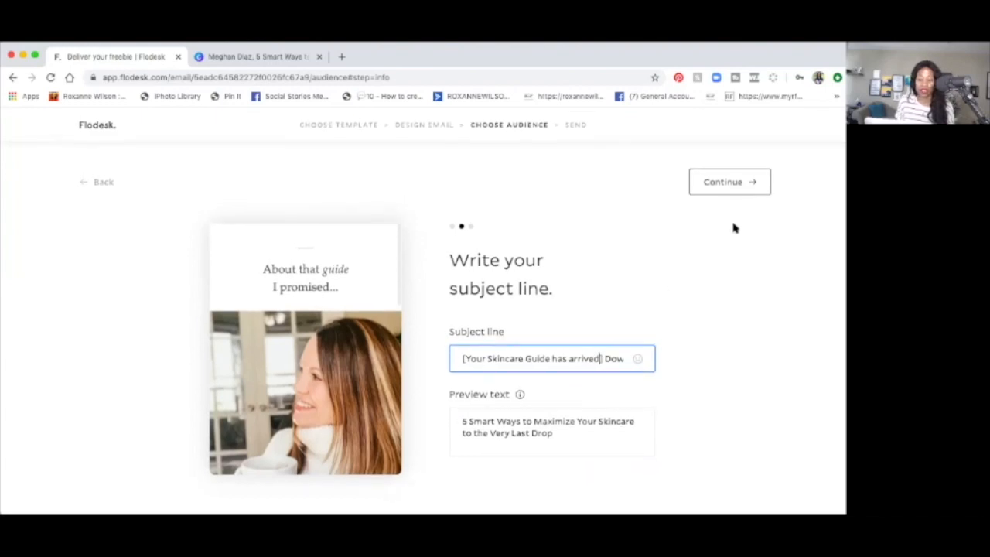
click(724, 186)
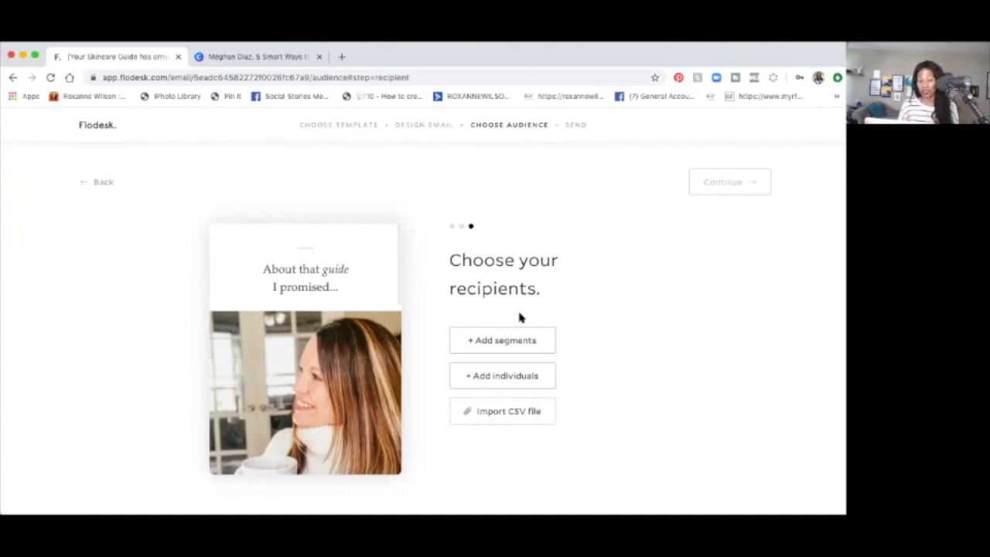
click(469, 342)
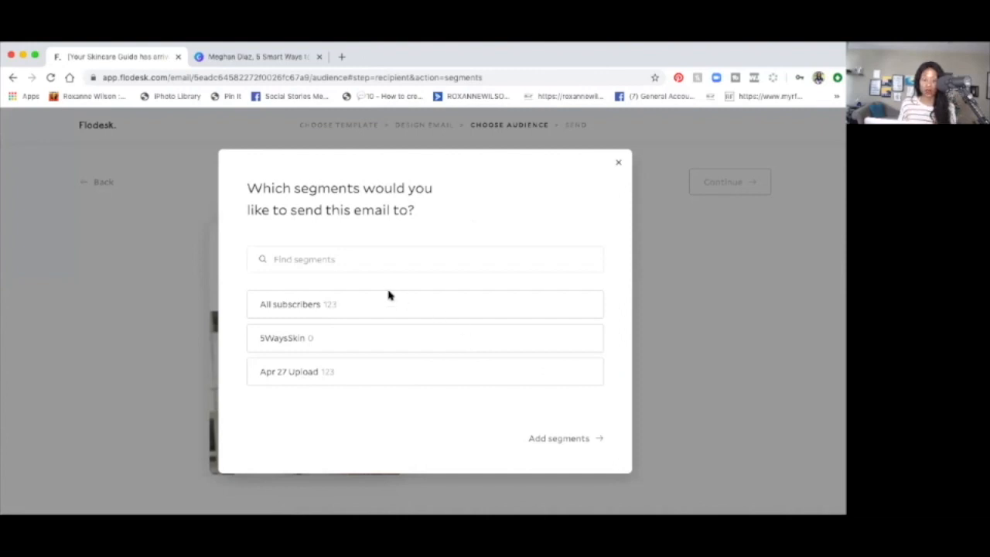
Step: Search the segments for "5SmartsWay" and clear the search
click(338, 259)
text(5SmartSwwa)
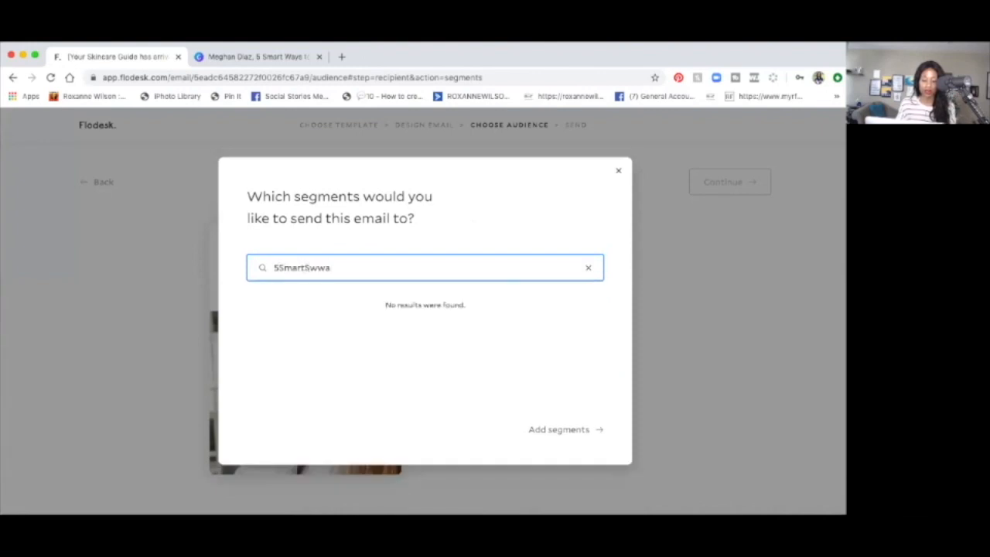
key(BackSpace)
key(BackSpace)
key(BackSpace)
key(BackSpace)
key(BackSpace)
text(tsWa)
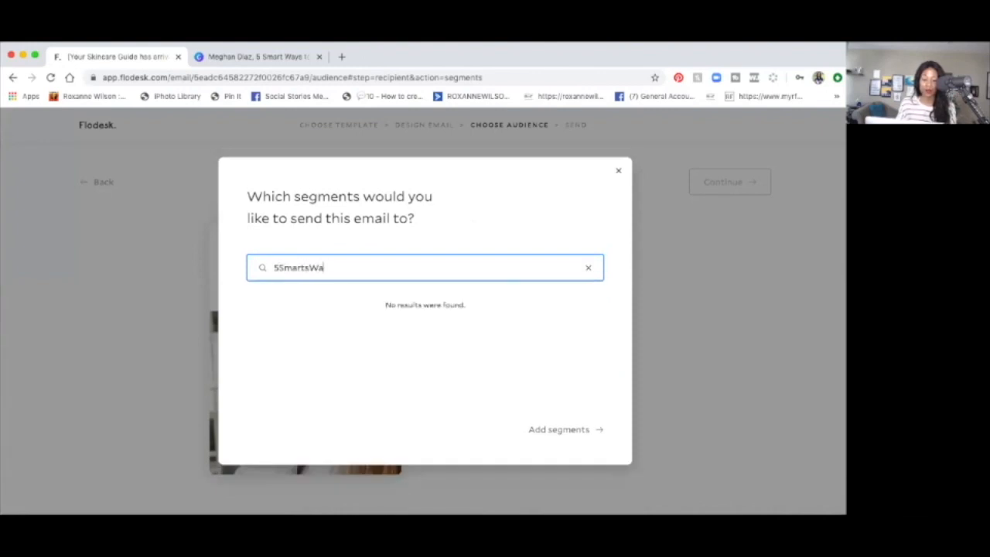
text(y)
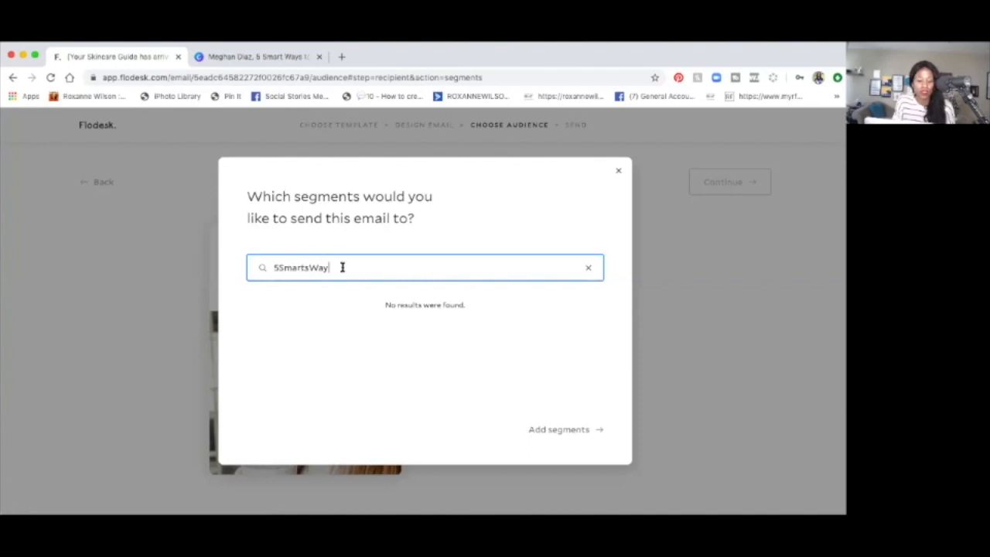
click(545, 431)
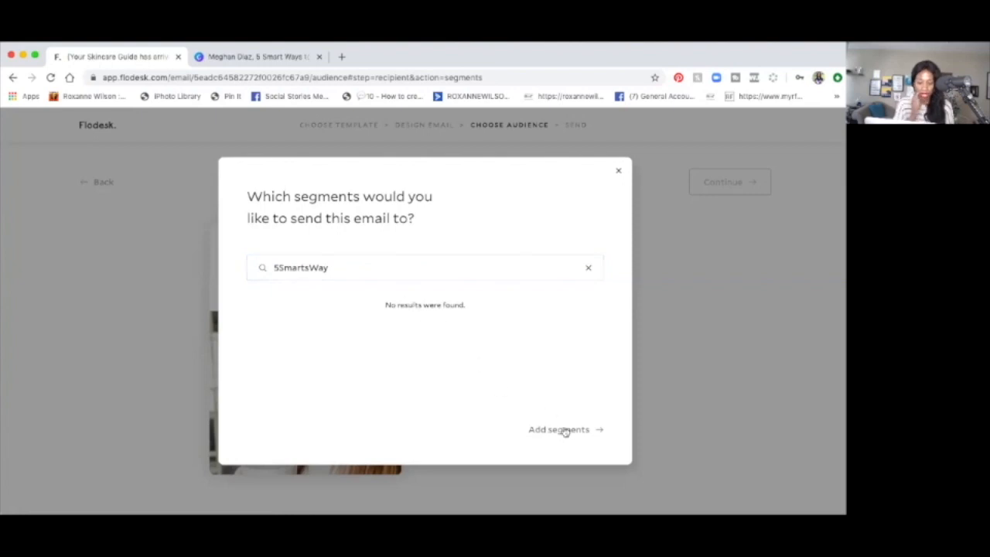
click(587, 268)
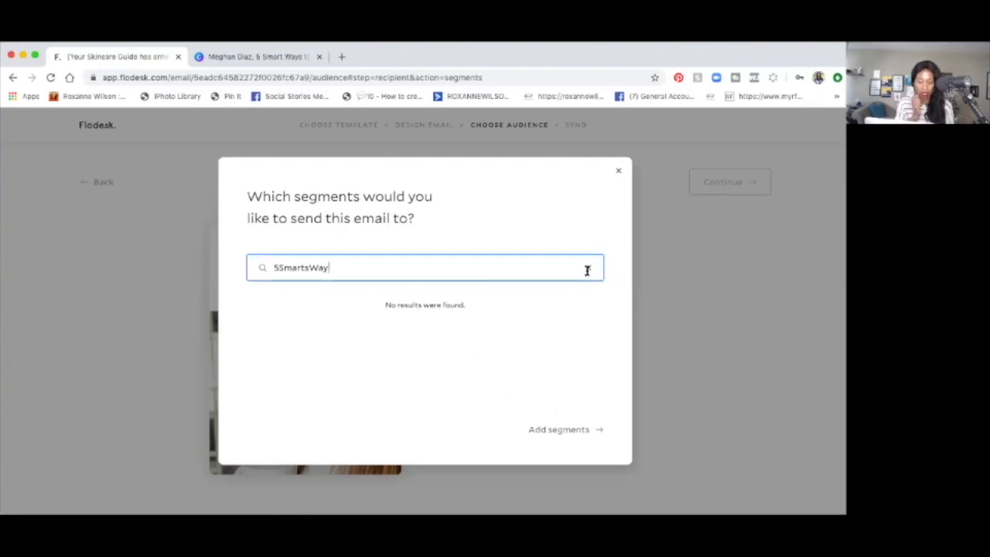
Step: Include the 5WaysSkin segment and add it as the email's recipients
mouse_move(298, 345)
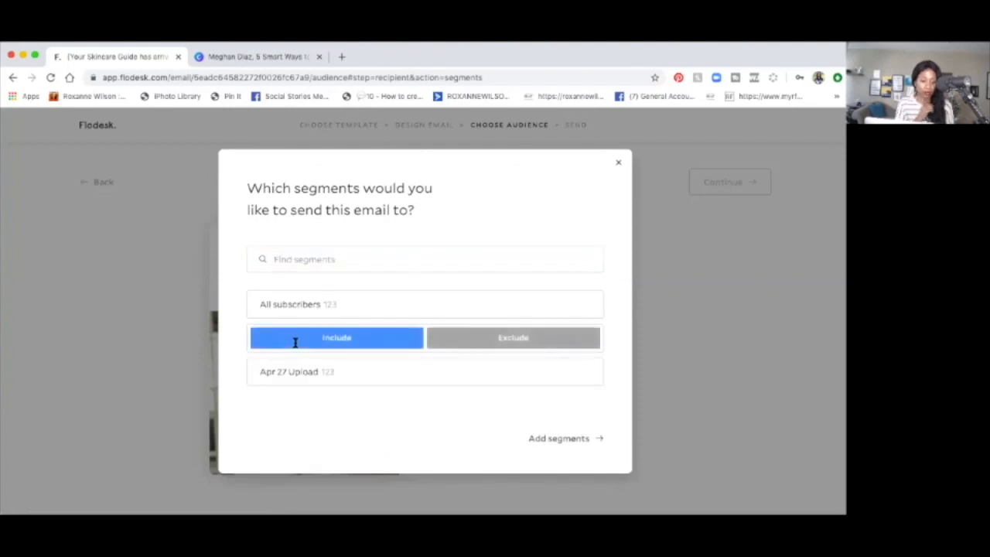
click(296, 341)
click(567, 441)
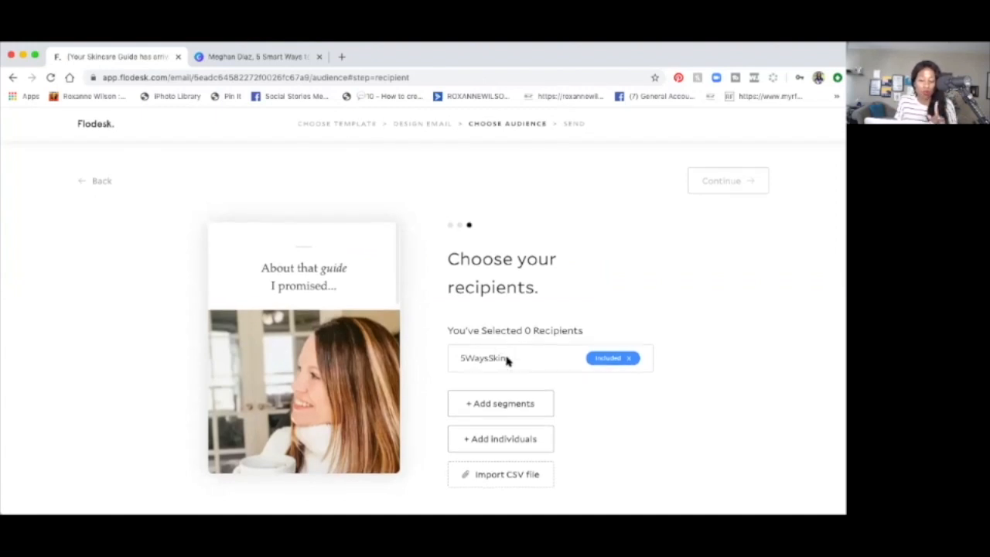
click(479, 412)
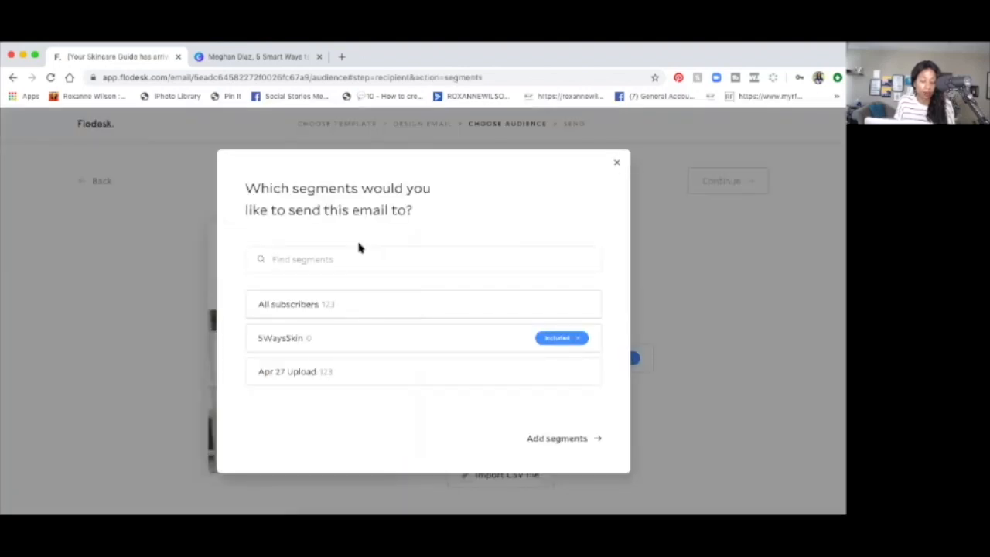
click(359, 260)
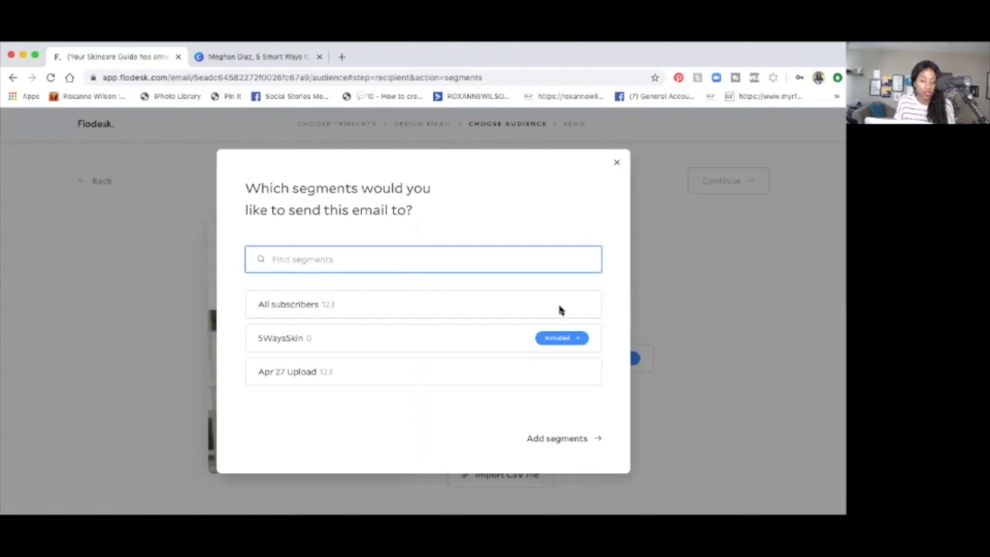
click(617, 159)
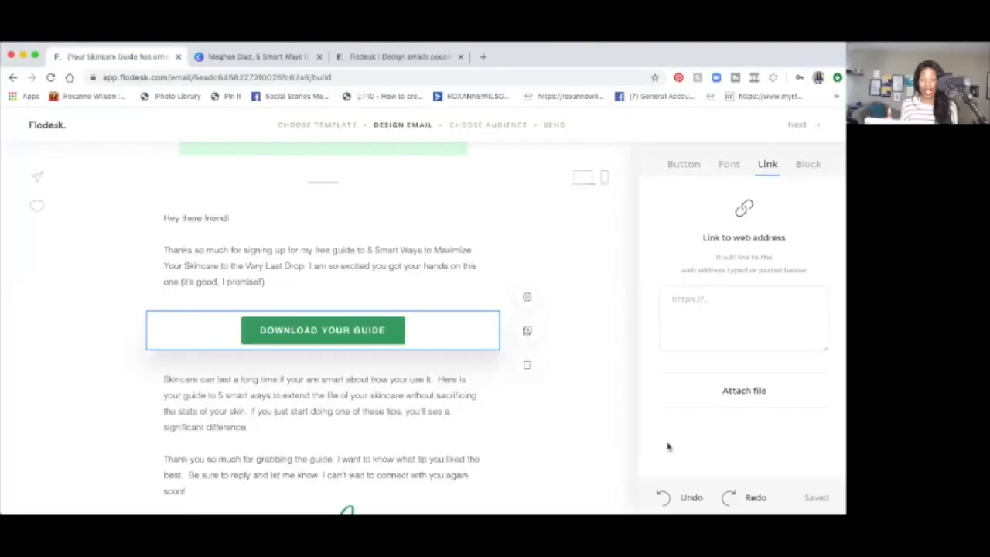
Step: Attach the 5 Smart Ways guide PDF ending in "Last Drop v2 (1).pdf" from Downloads to the "DOWNLOAD YOUR GUIDE" button
scroll(567, 370, up, 5)
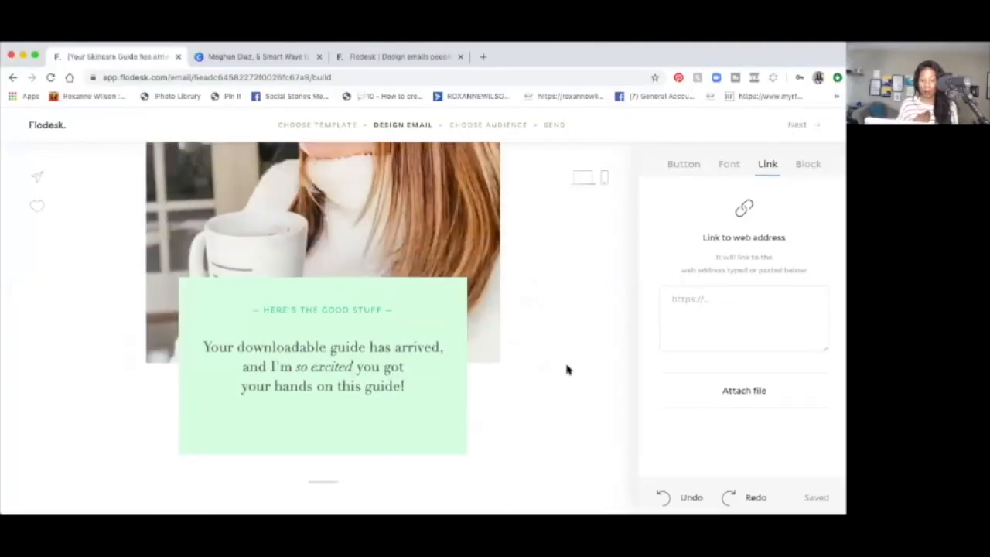
scroll(566, 369, up, 4)
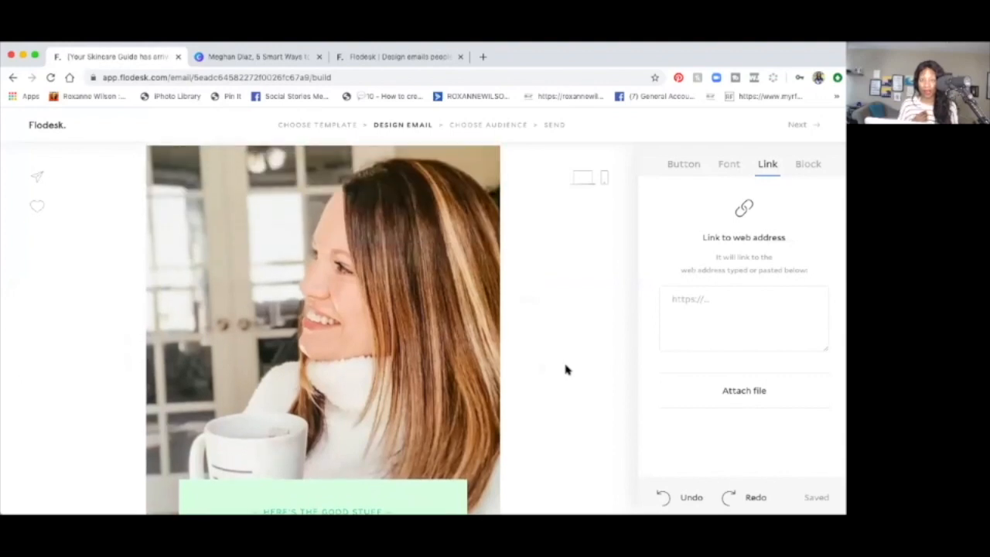
scroll(566, 370, down, 5)
scroll(565, 370, down, 4)
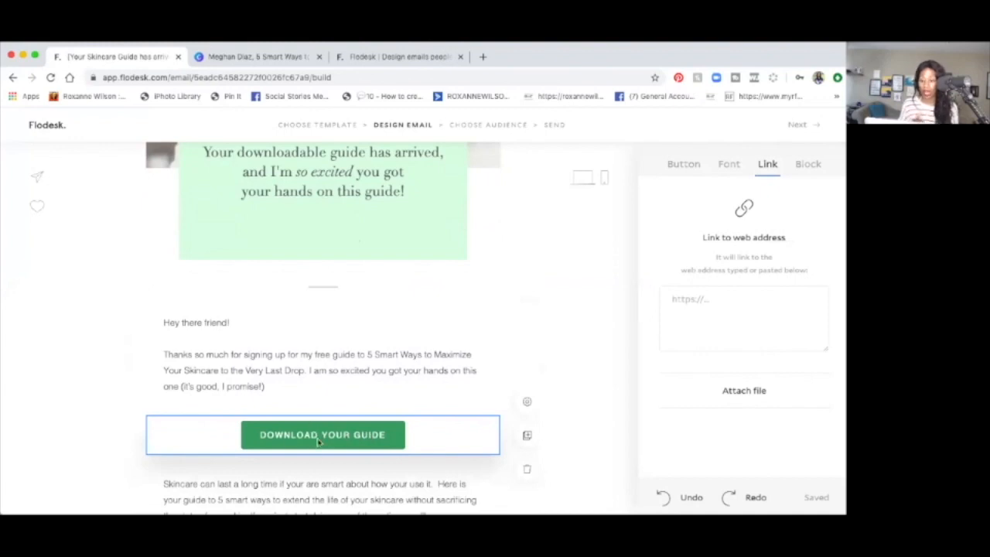
click(320, 441)
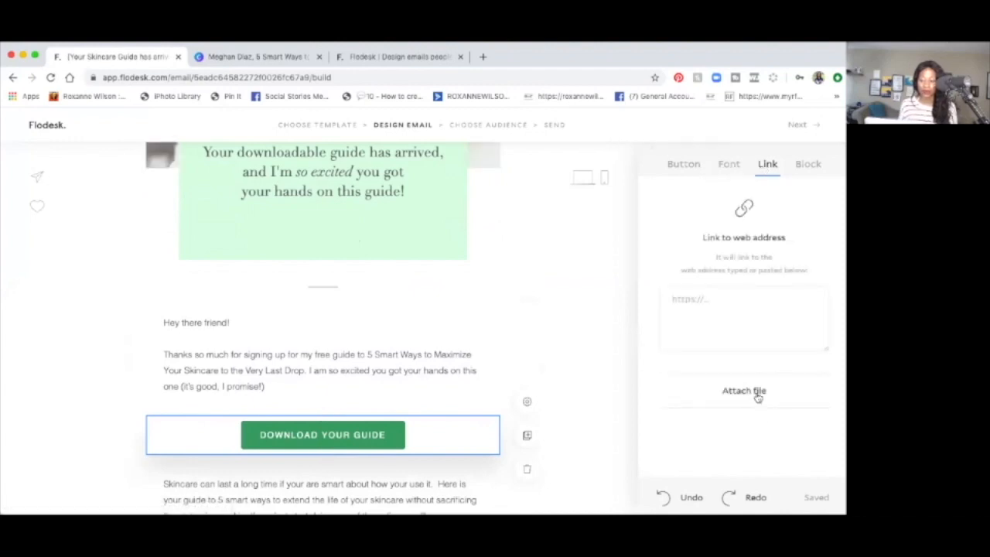
click(757, 392)
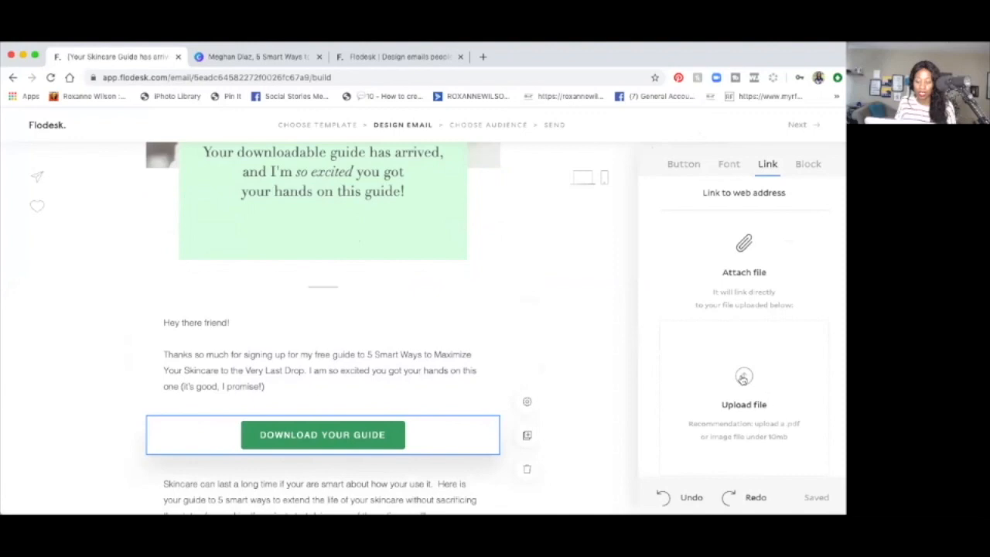
click(742, 378)
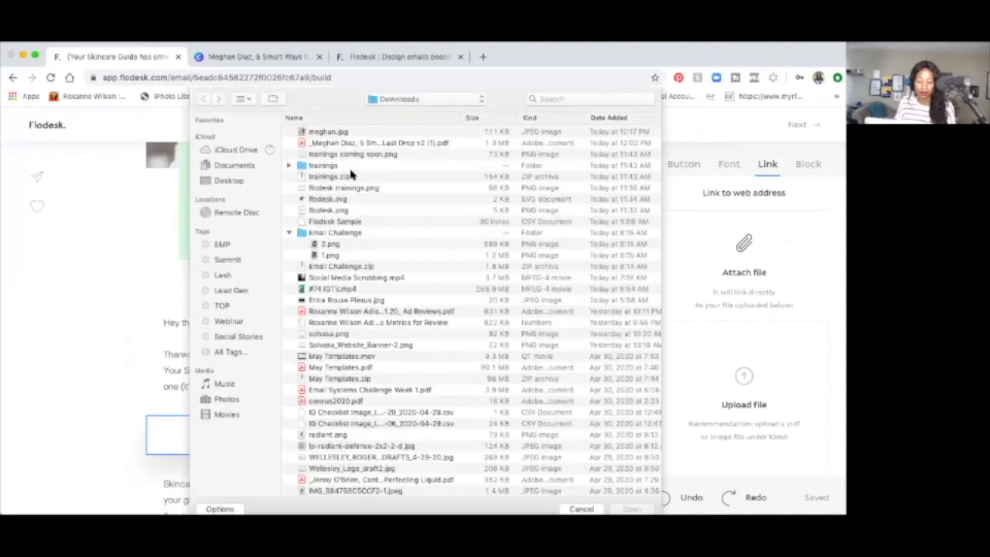
click(338, 145)
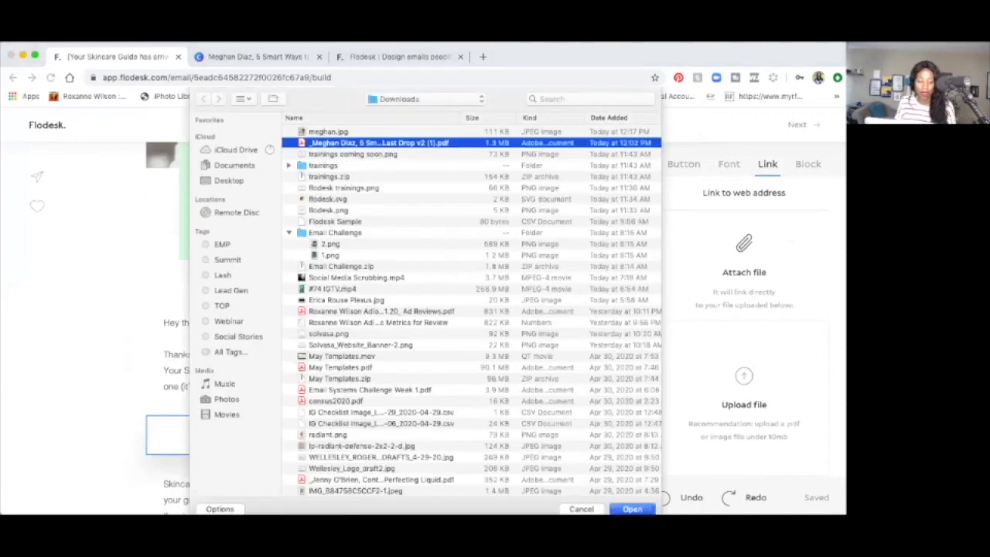
click(633, 509)
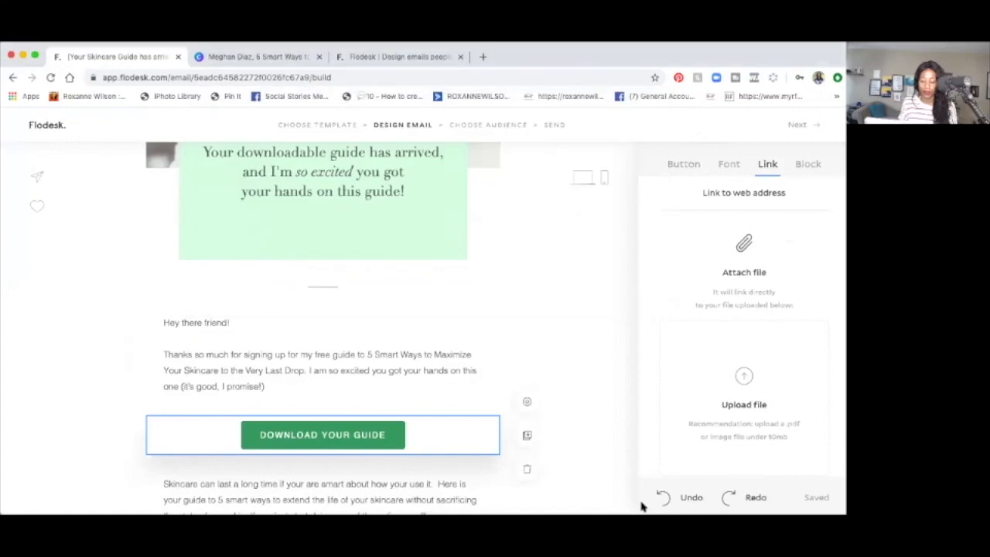